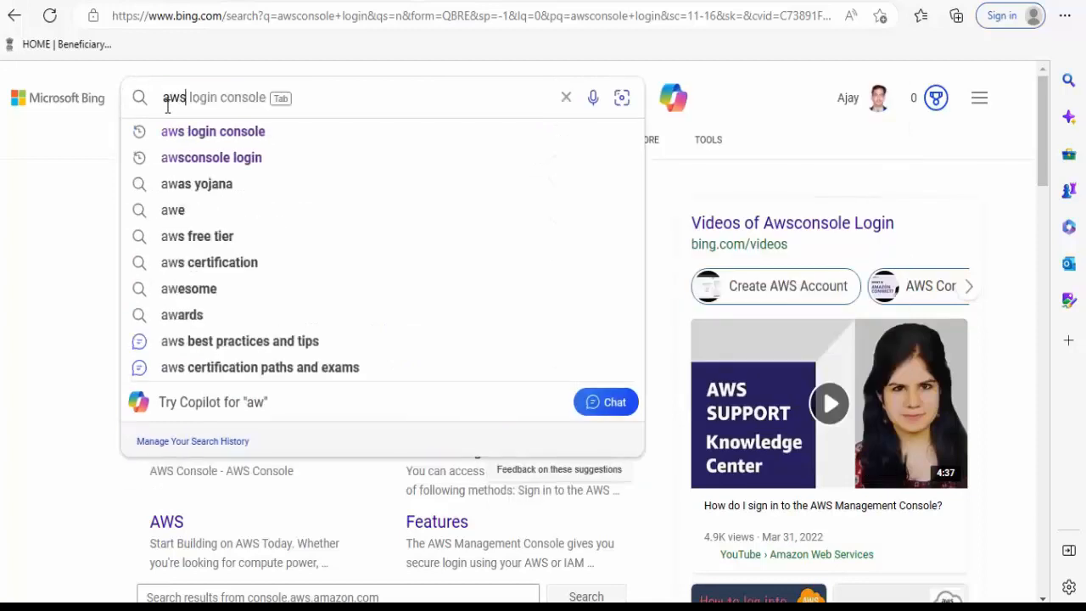
# - Search the web for "aws console login" and open the AWS Console result
pyautogui.write('sole')
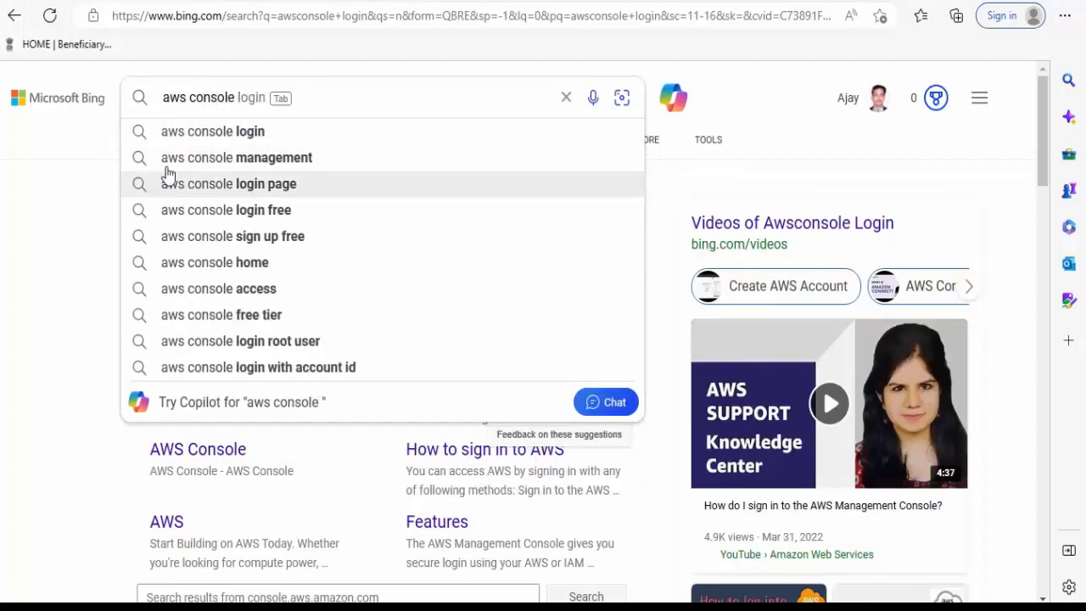
pyautogui.click(197, 138)
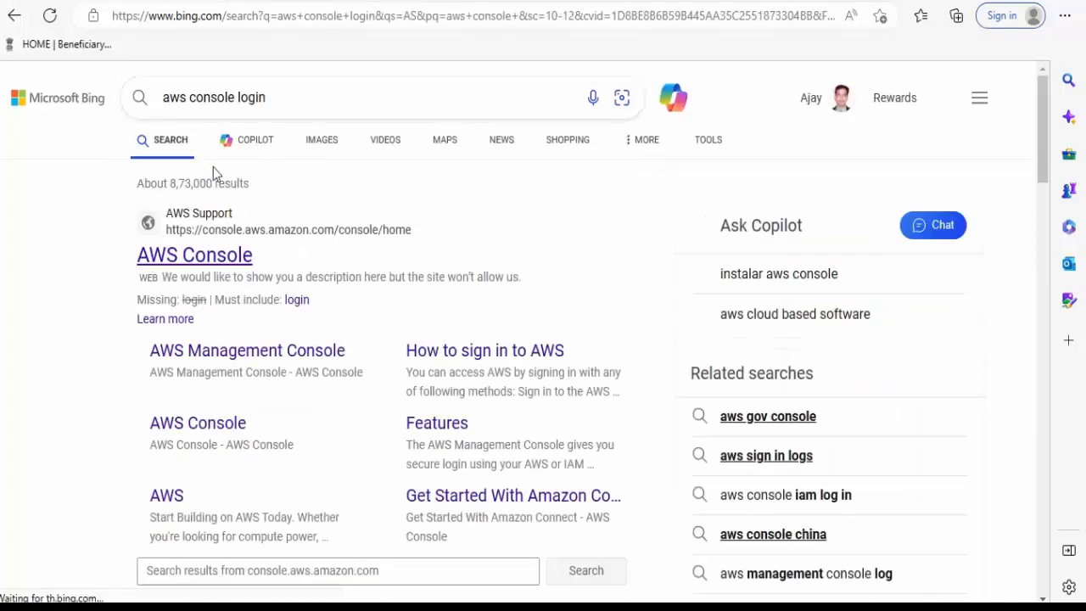
pyautogui.click(226, 266)
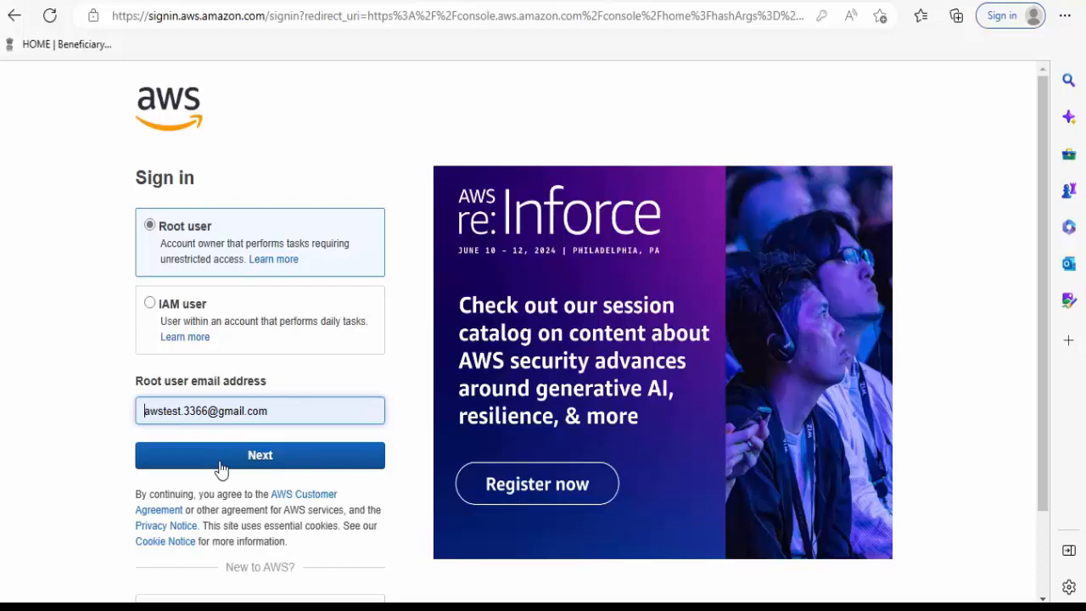
# - Sign in to the AWS console as the root user with the account's email address
pyautogui.click(268, 463)
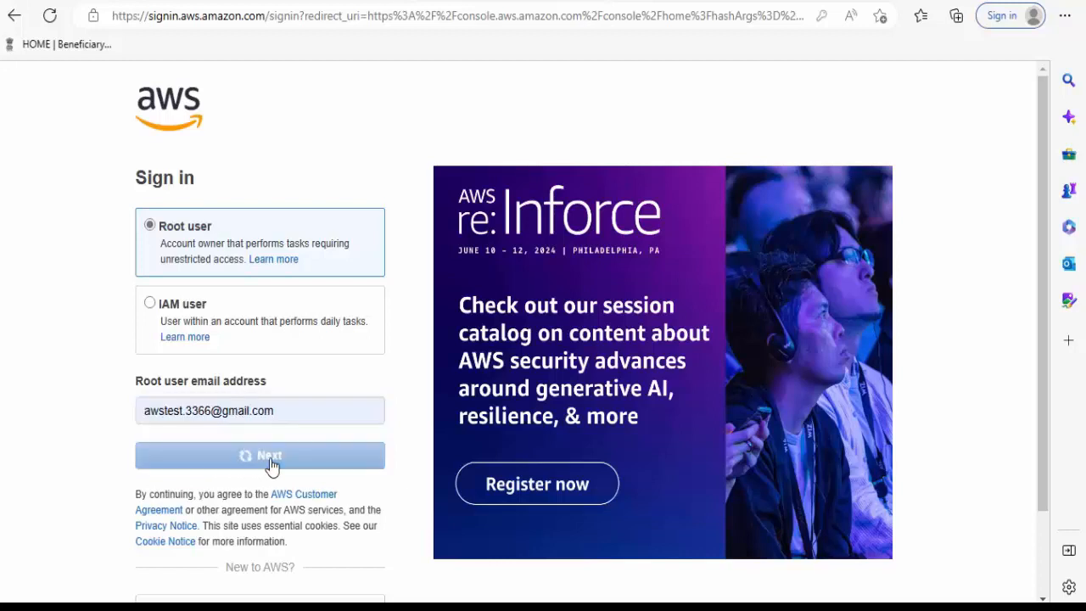
pyautogui.click(261, 329)
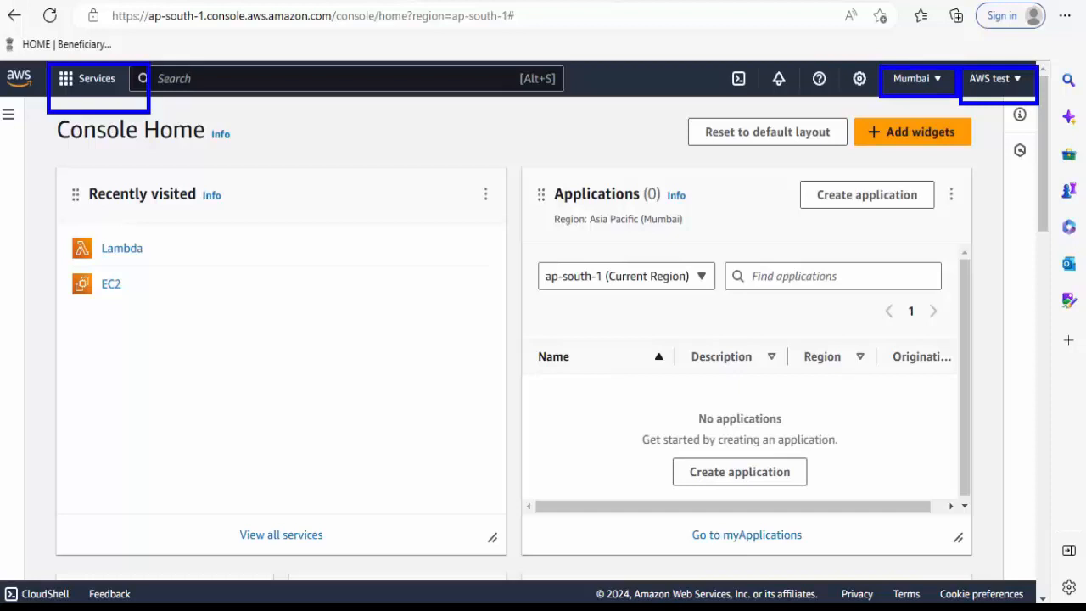
# - Open the EC2 service from the Compute category of AWS services
pyautogui.click(82, 81)
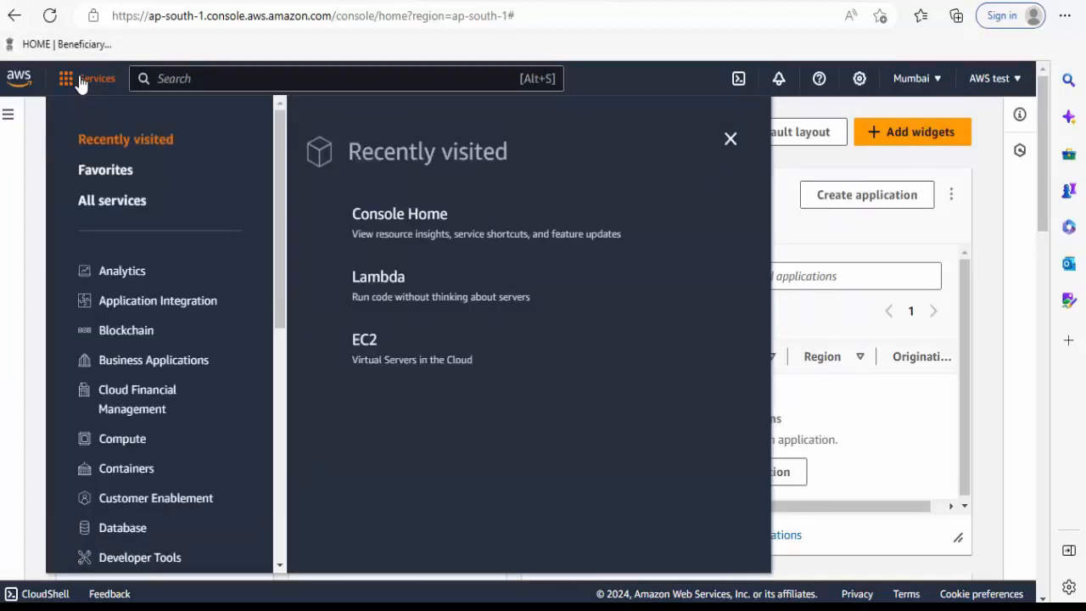
pyautogui.click(120, 447)
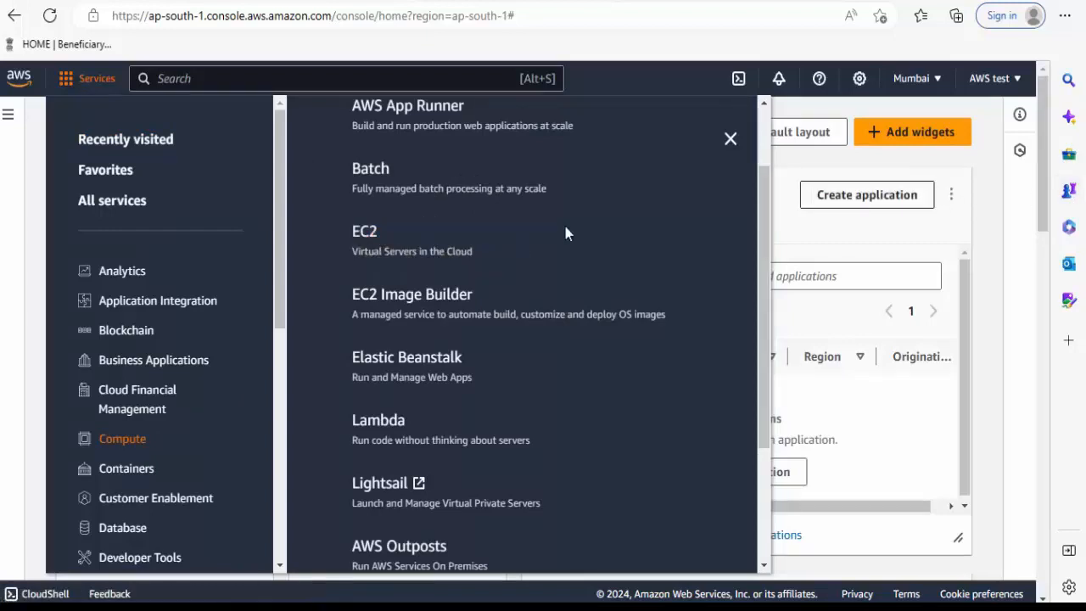
pyautogui.click(427, 246)
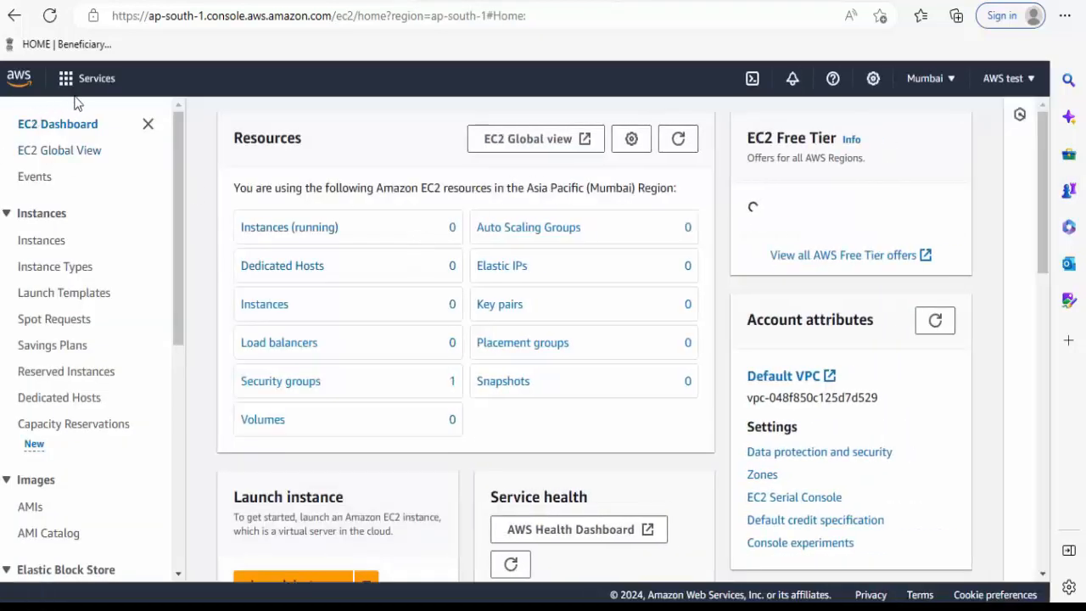
# - Review the recently visited AWS services and close the list
pyautogui.click(75, 85)
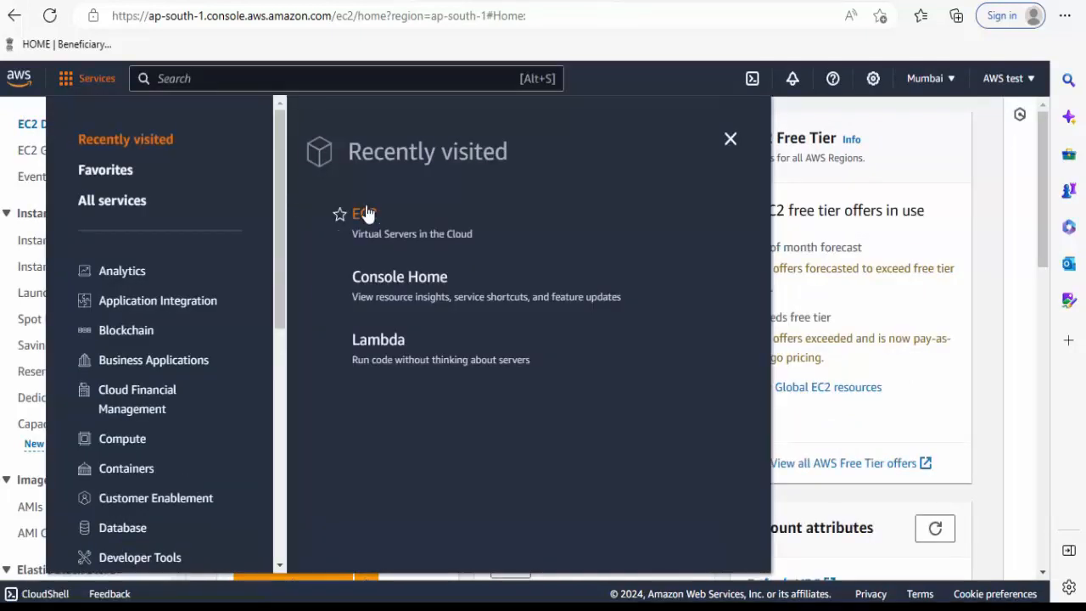
pyautogui.moveTo(424, 153); pyautogui.dragTo(296, 158)
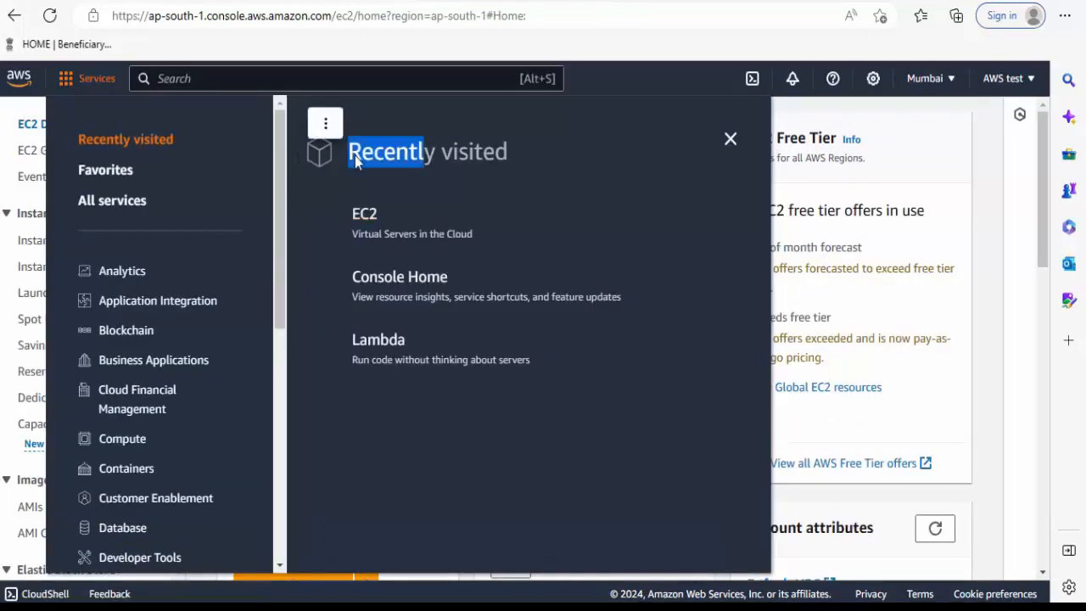
pyautogui.click(727, 140)
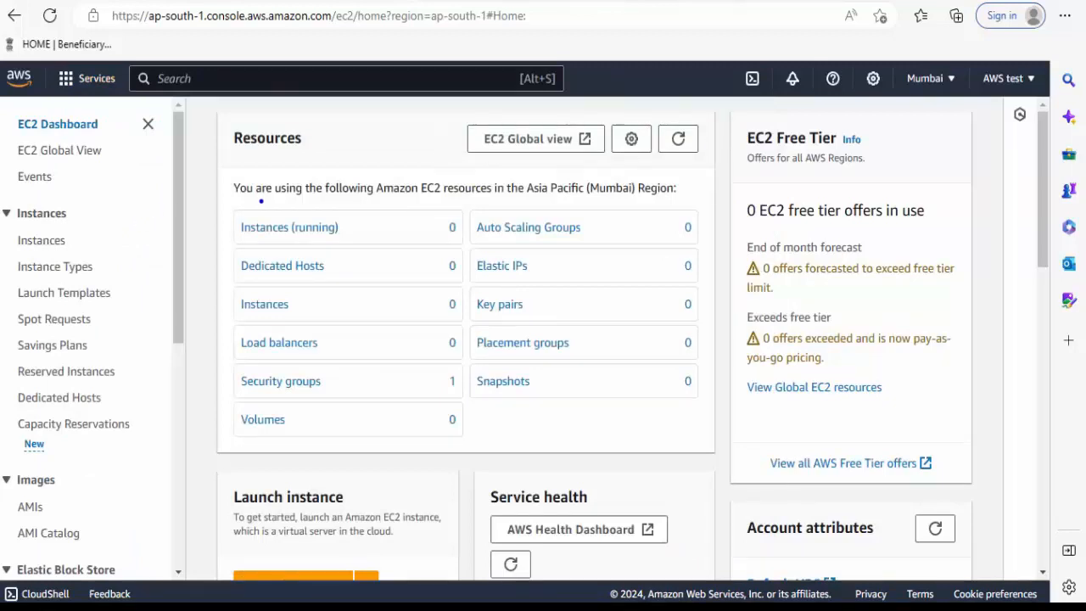
# - Examine the EC2 dashboard's resource overview, including running instances and dedicated hosts, and the launch instance section
pyautogui.moveTo(235, 197); pyautogui.dragTo(462, 241)
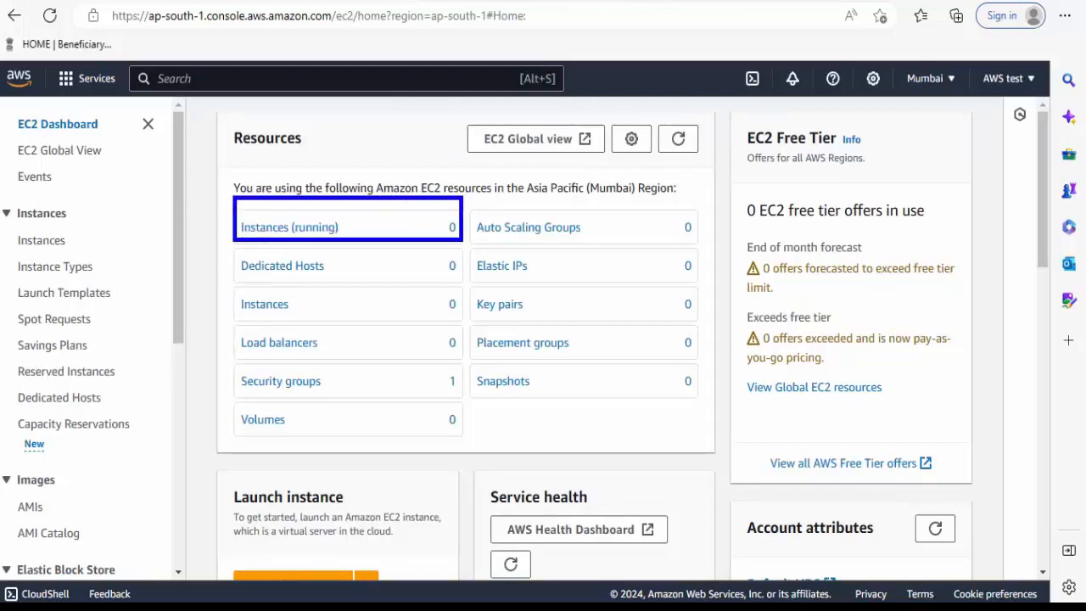
pyautogui.moveTo(227, 243)
pyautogui.mouseDown()
pyautogui.moveTo(327, 273)
pyautogui.moveTo(469, 271)
pyautogui.mouseUp()
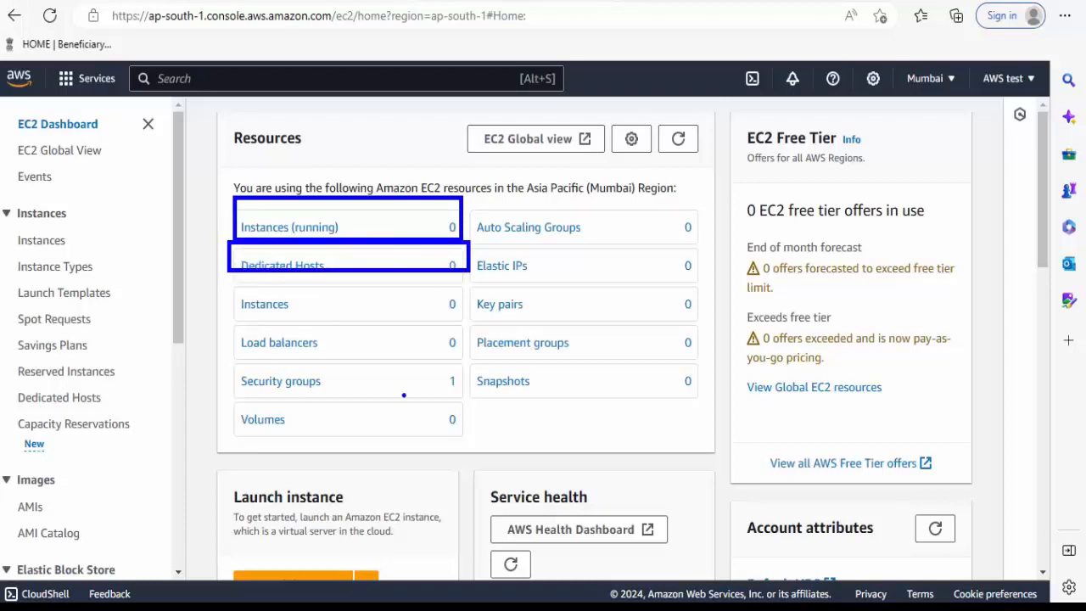
pyautogui.press('Escape')
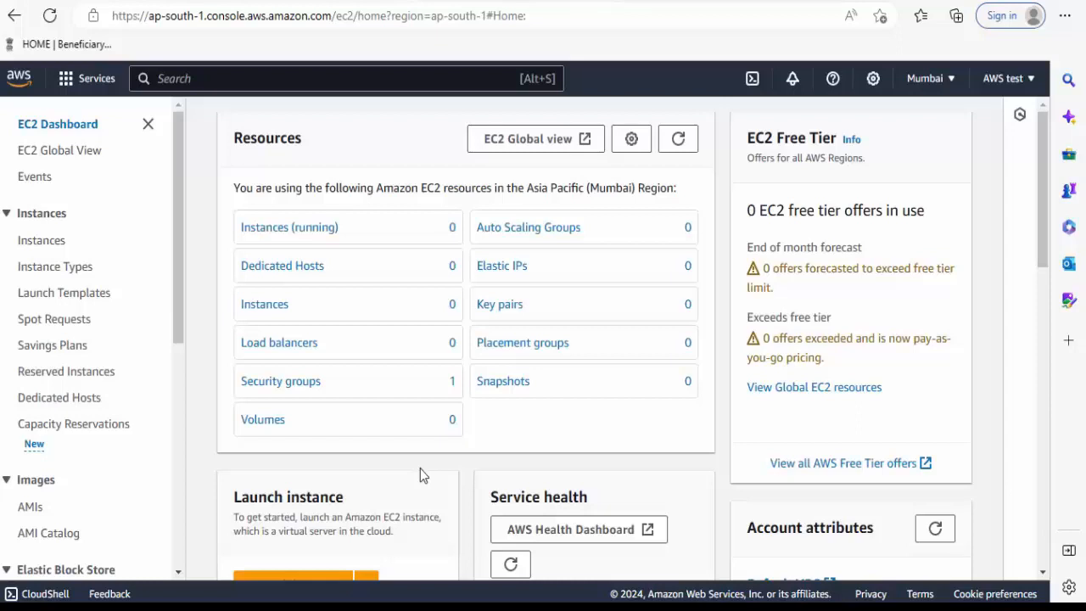
pyautogui.scroll(-1, 420, 473)
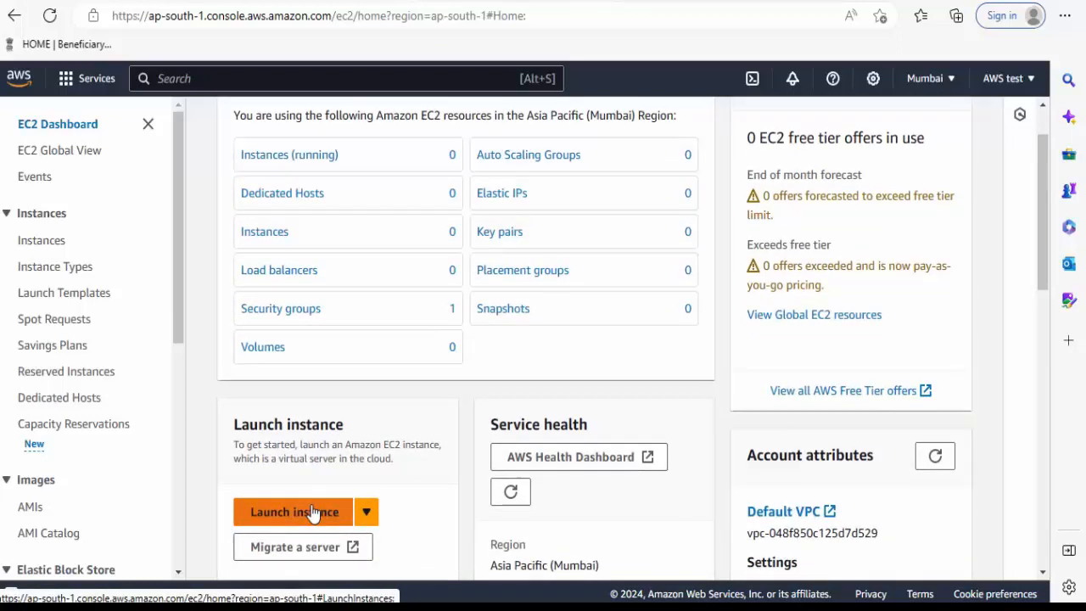
# - Check the EC2 instances list for the current region and start launching a new instance
pyautogui.click(42, 244)
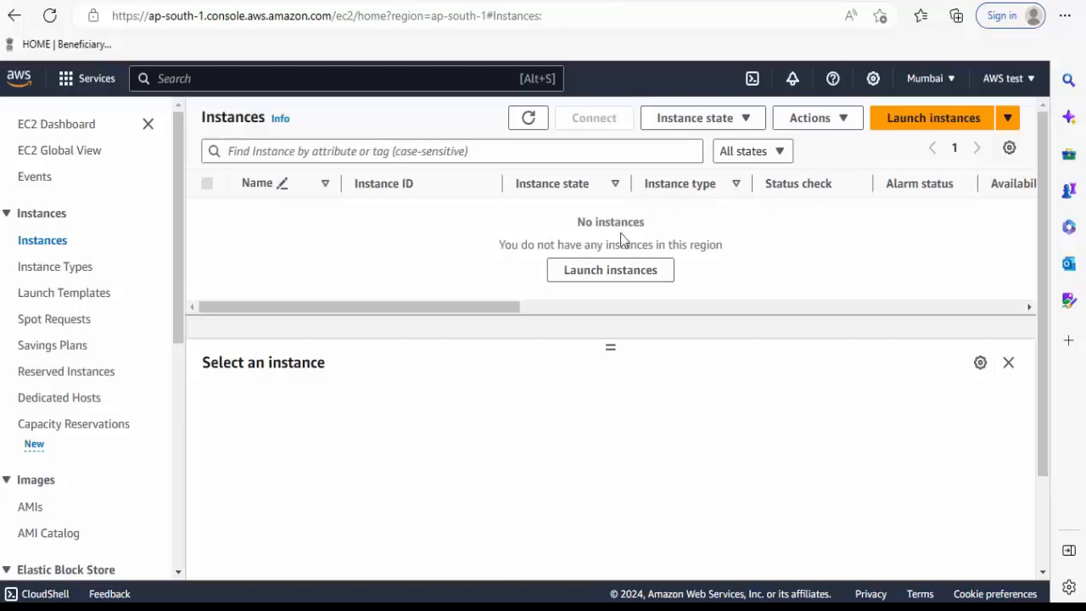
pyautogui.moveTo(581, 221); pyautogui.dragTo(738, 254)
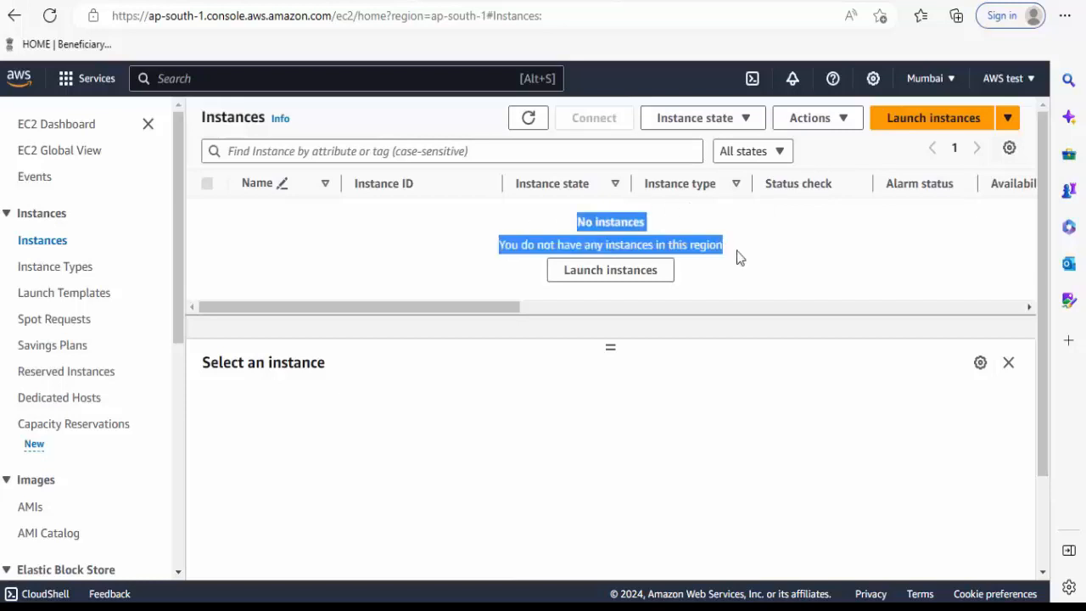
pyautogui.click(939, 120)
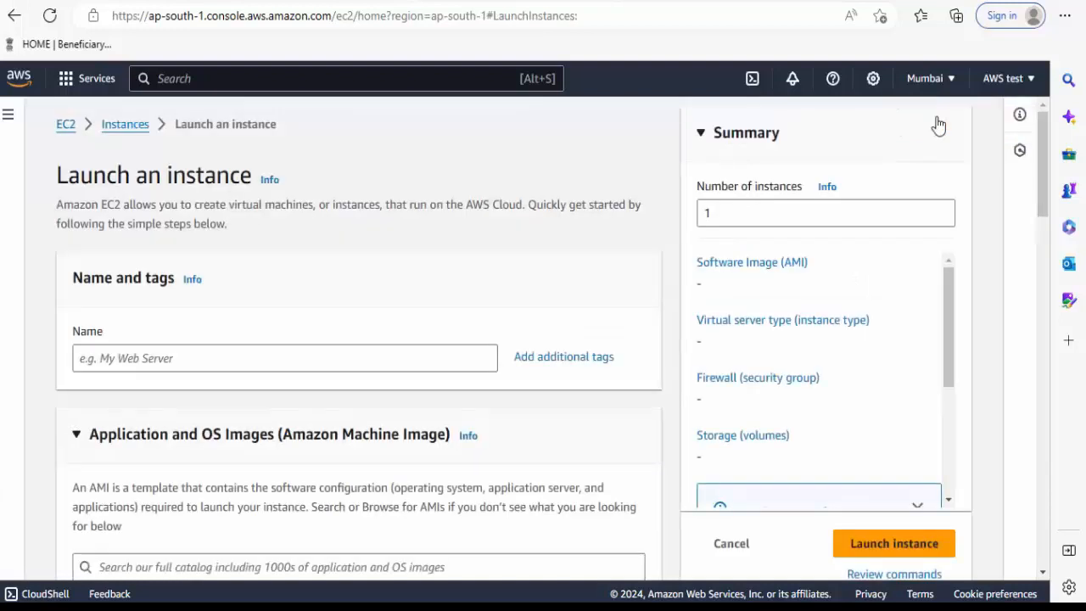
# - Name the new instance "my first ec2"
pyautogui.scroll(-1, 583, 235)
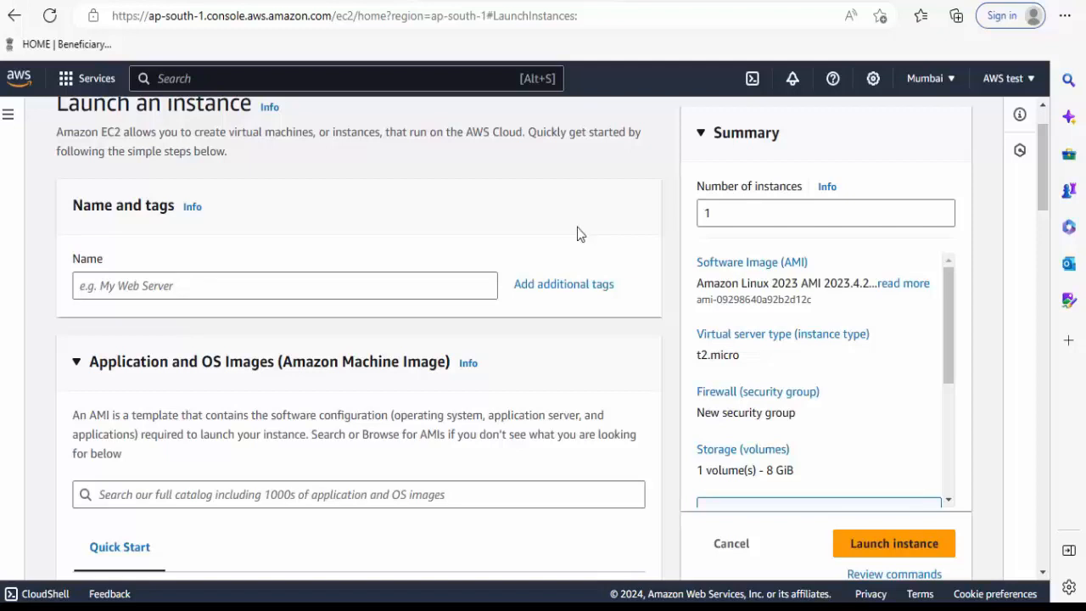
pyautogui.click(338, 289)
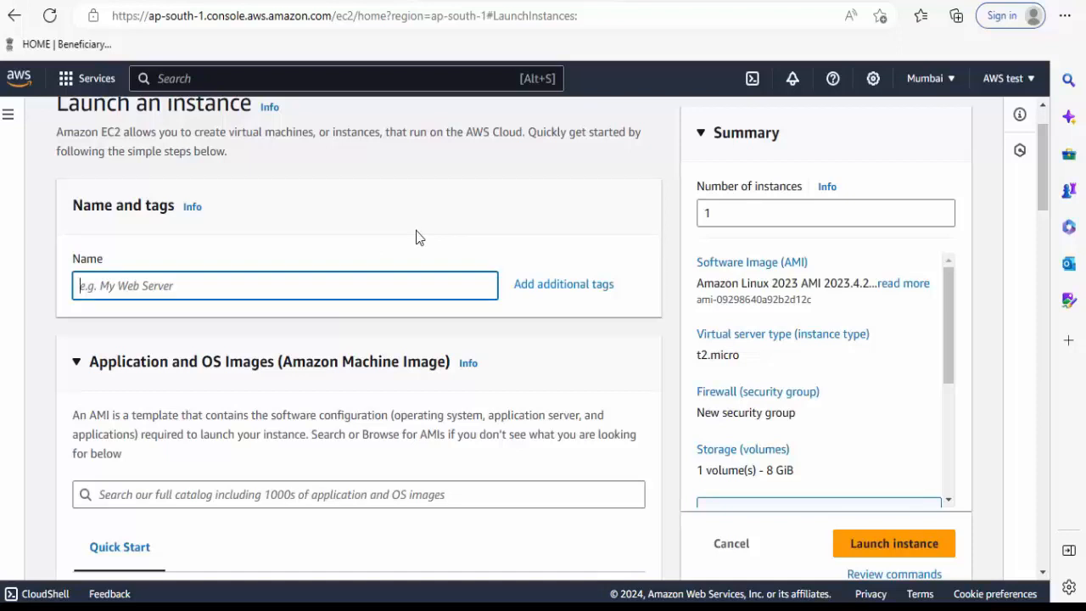
pyautogui.write('my ')
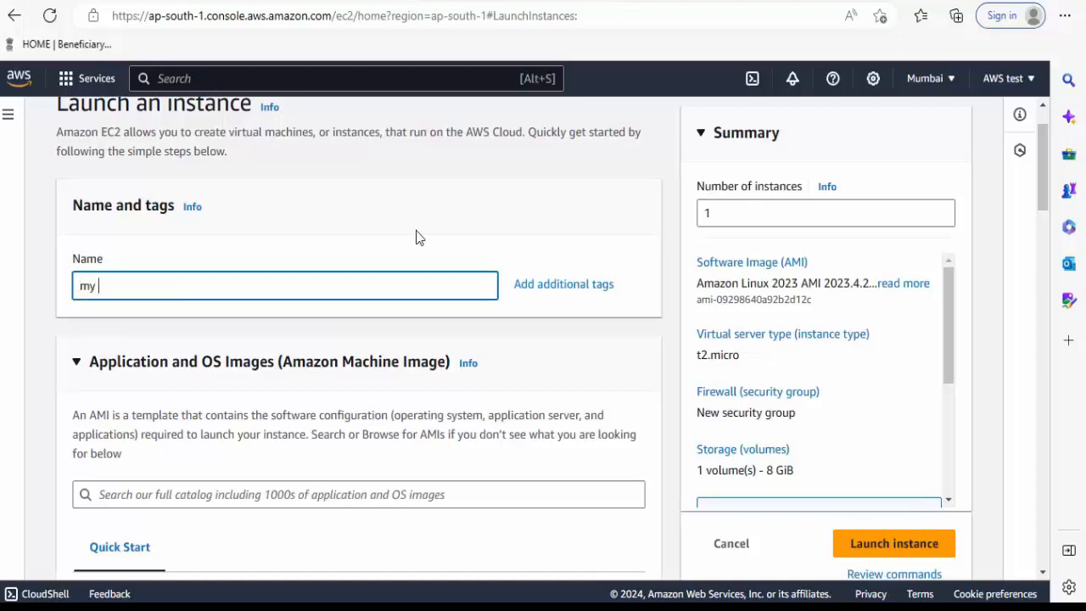
pyautogui.write('first c')
pyautogui.write('ec2')
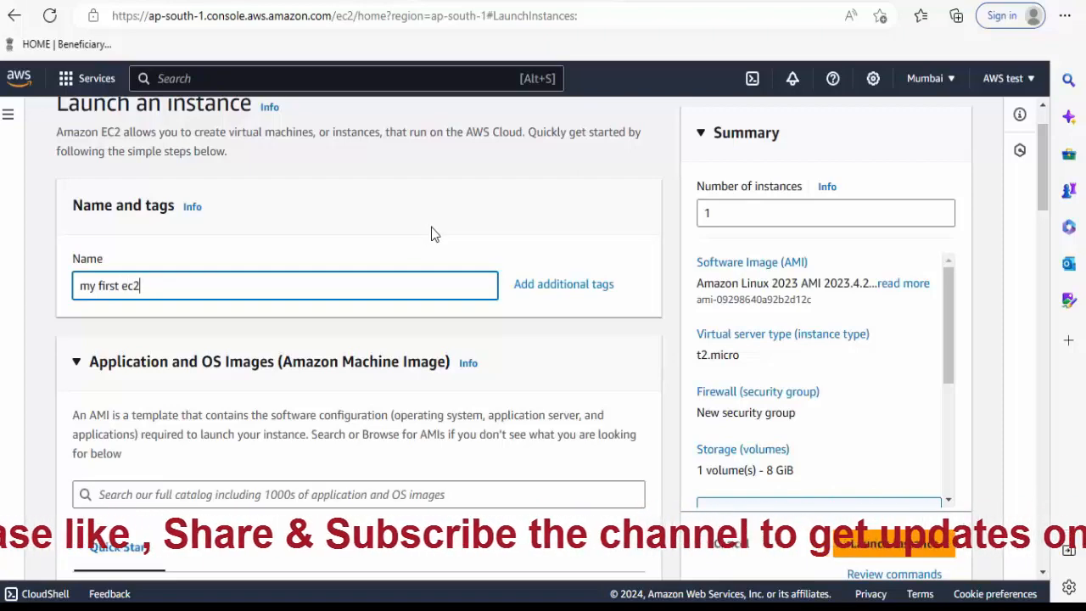
pyautogui.click(91, 206)
pyautogui.doubleClick(91, 206)
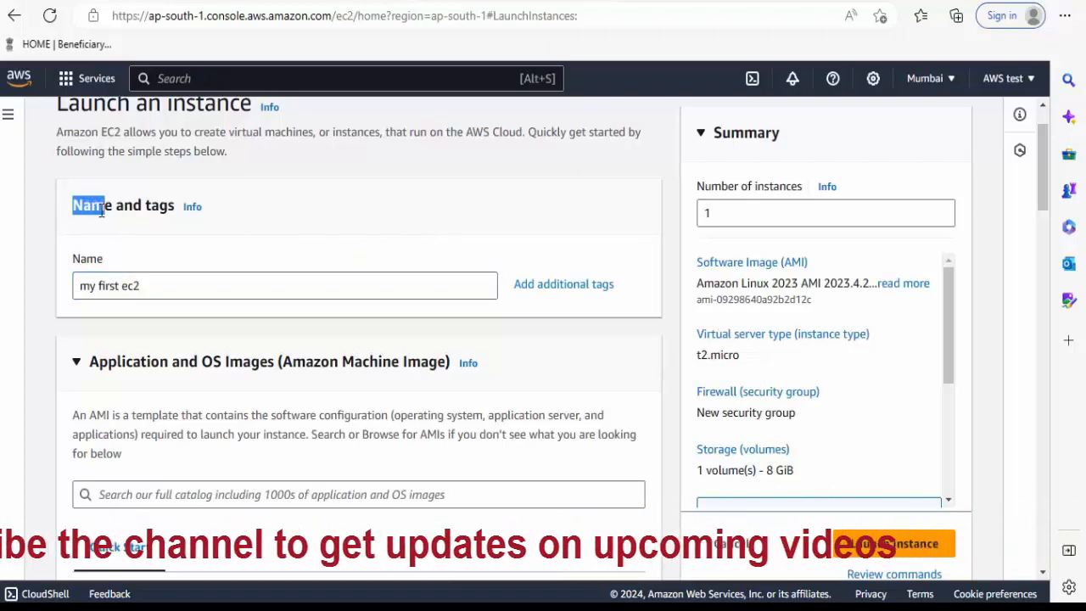
pyautogui.click(85, 265)
pyautogui.doubleClick(93, 260)
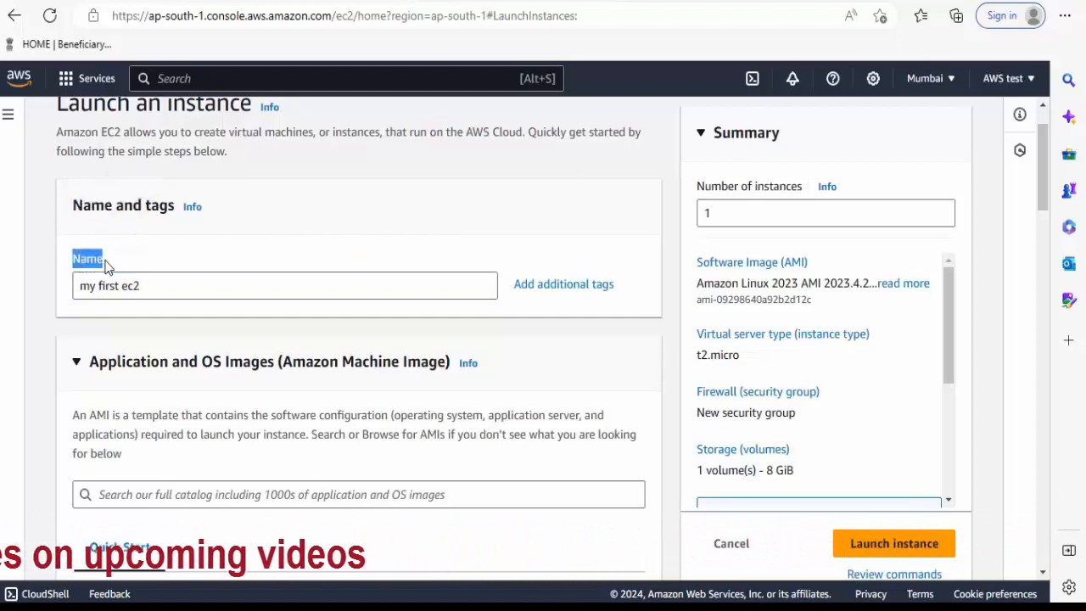
pyautogui.click(114, 266)
# - Examine the AMI description and the Quick Start operating system images, from Amazon Linux through SUSE Linux
pyautogui.scroll(-1, 118, 266)
pyautogui.scroll(-1, 119, 266)
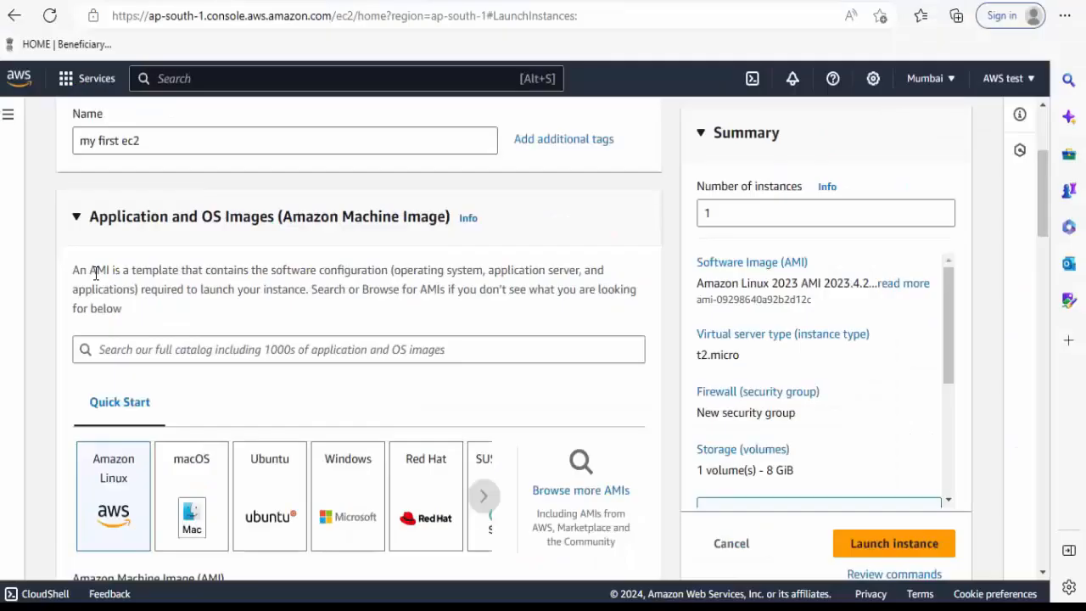
pyautogui.moveTo(90, 274); pyautogui.dragTo(114, 275)
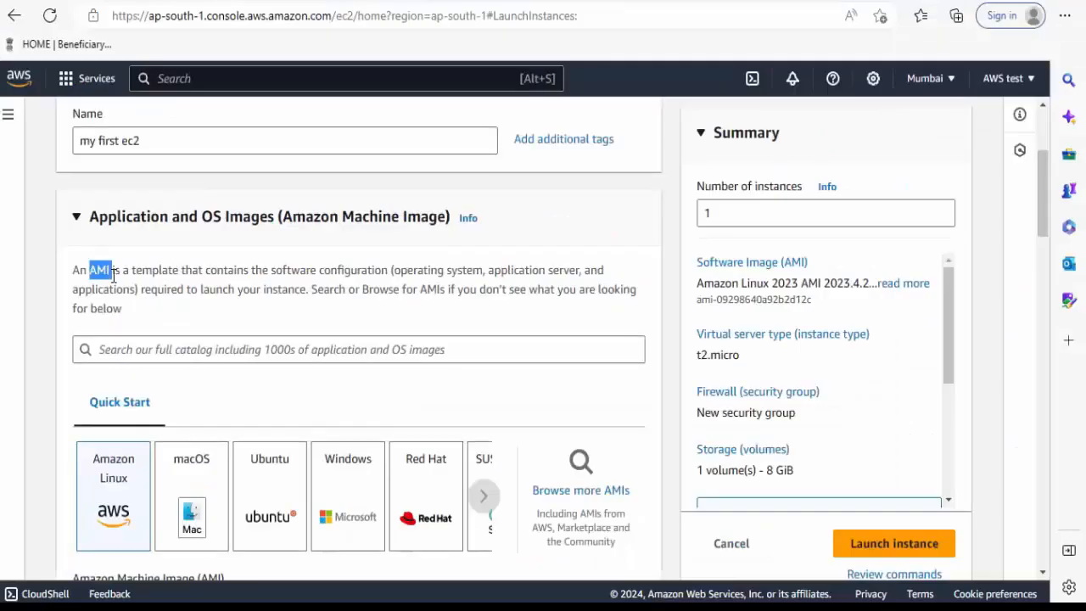
pyautogui.click(166, 294)
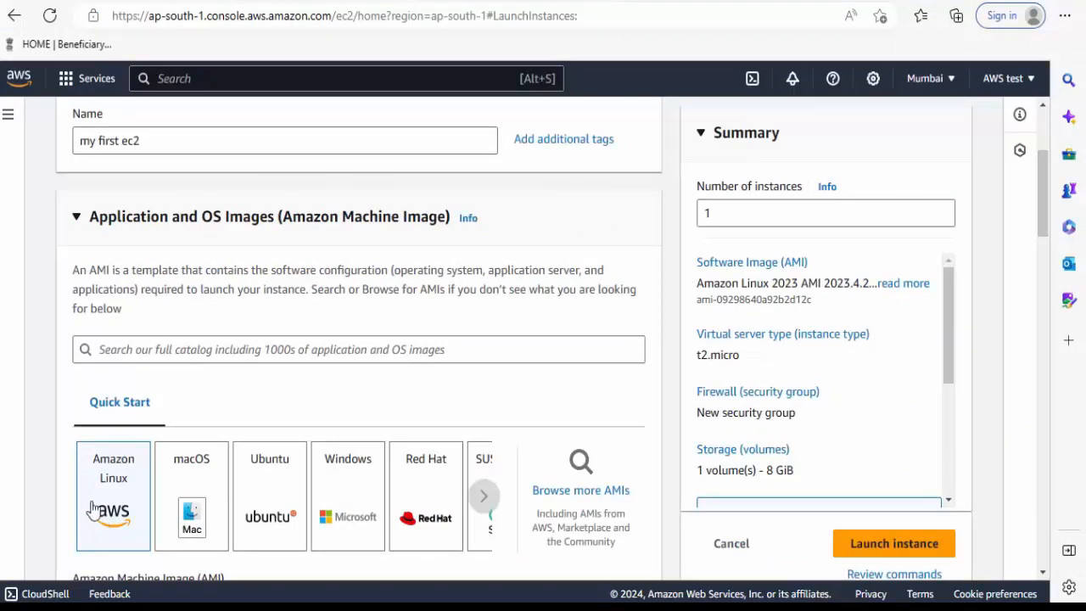
pyautogui.scroll(-2, 84, 450)
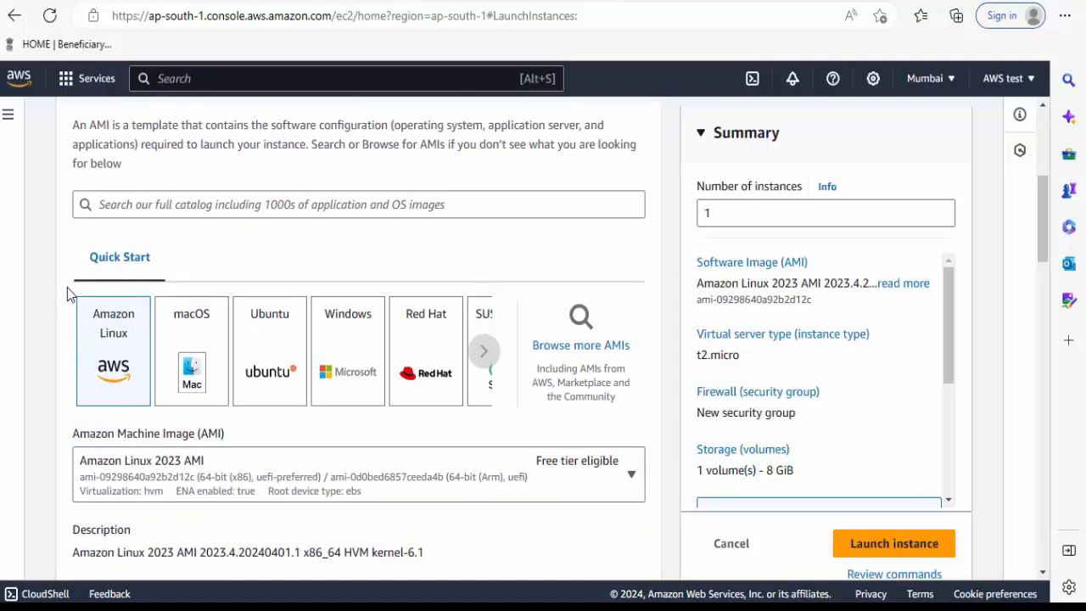
pyautogui.moveTo(67, 290); pyautogui.dragTo(146, 427)
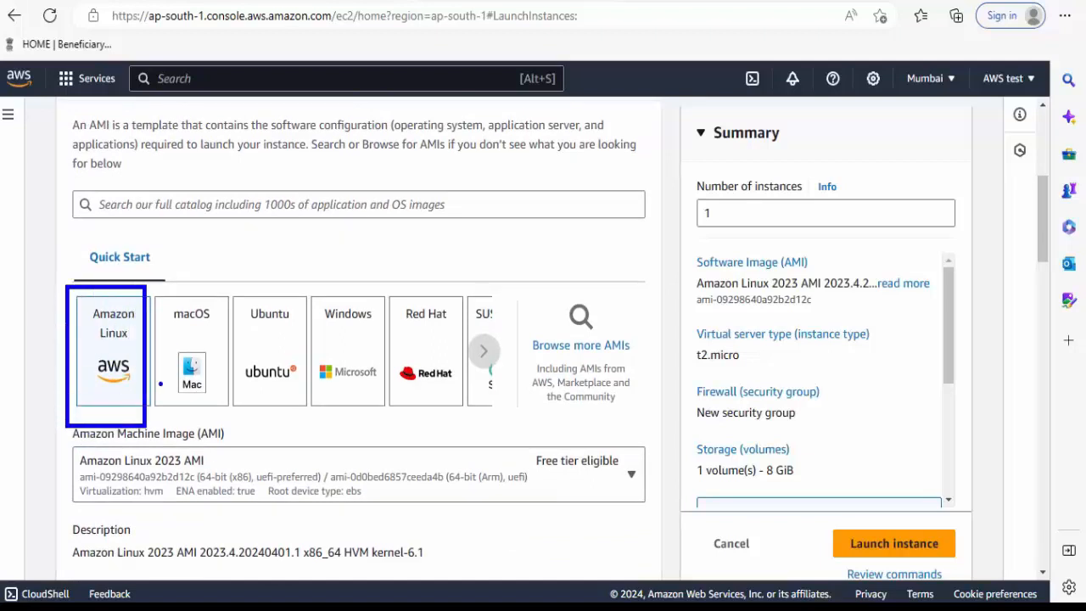
pyautogui.moveTo(157, 281)
pyautogui.mouseDown()
pyautogui.moveTo(194, 398)
pyautogui.moveTo(243, 434)
pyautogui.mouseUp()
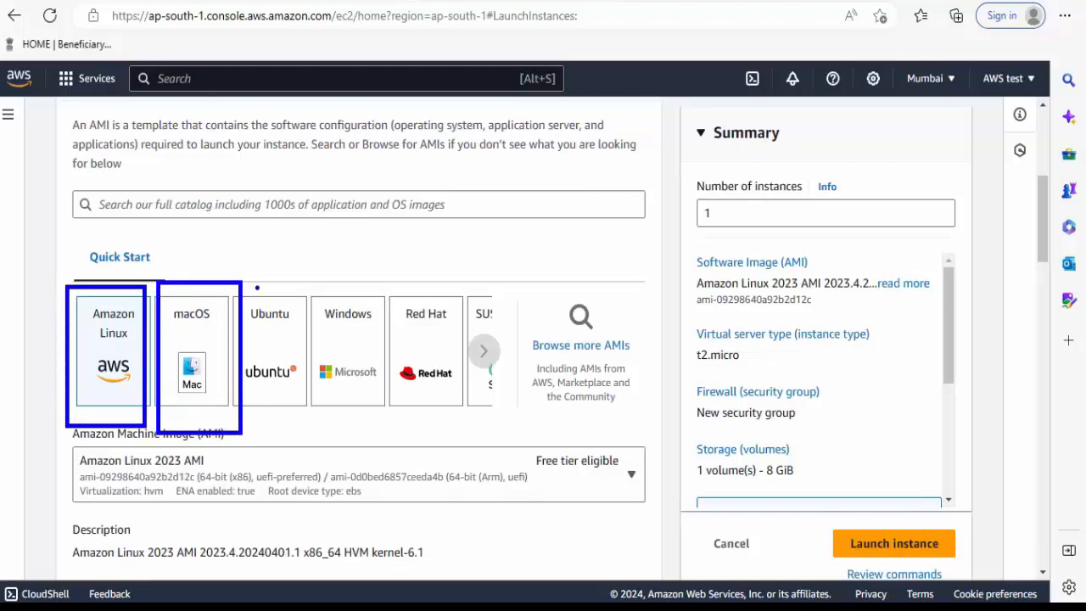
pyautogui.moveTo(255, 277)
pyautogui.mouseDown()
pyautogui.moveTo(276, 391)
pyautogui.moveTo(304, 450)
pyautogui.mouseUp()
pyautogui.moveTo(327, 278)
pyautogui.mouseDown()
pyautogui.moveTo(376, 390)
pyautogui.moveTo(412, 434)
pyautogui.mouseUp()
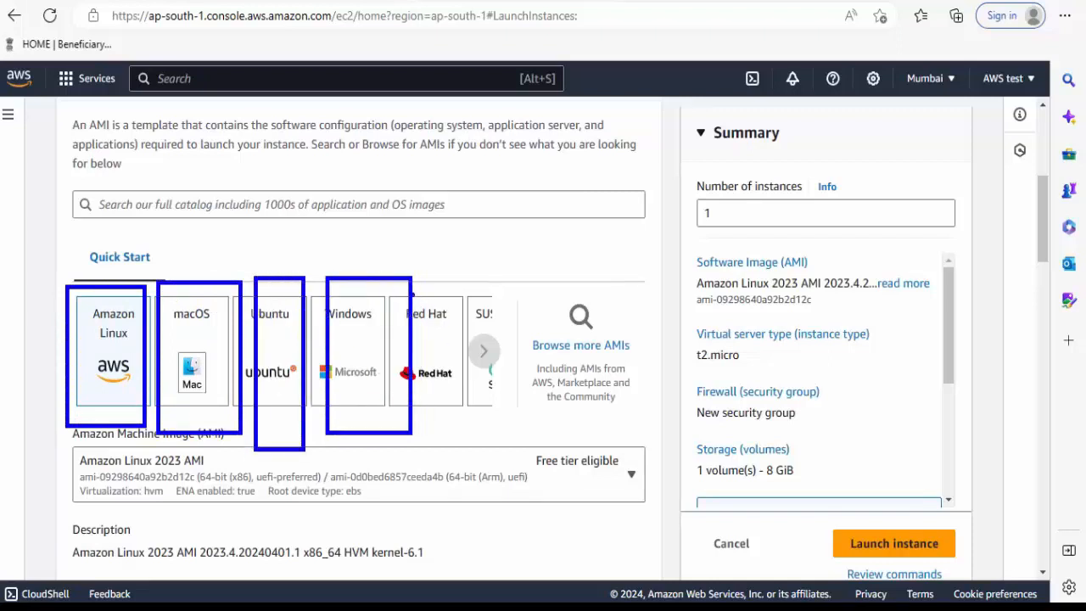
pyautogui.hotkey('ctrl', 'z')
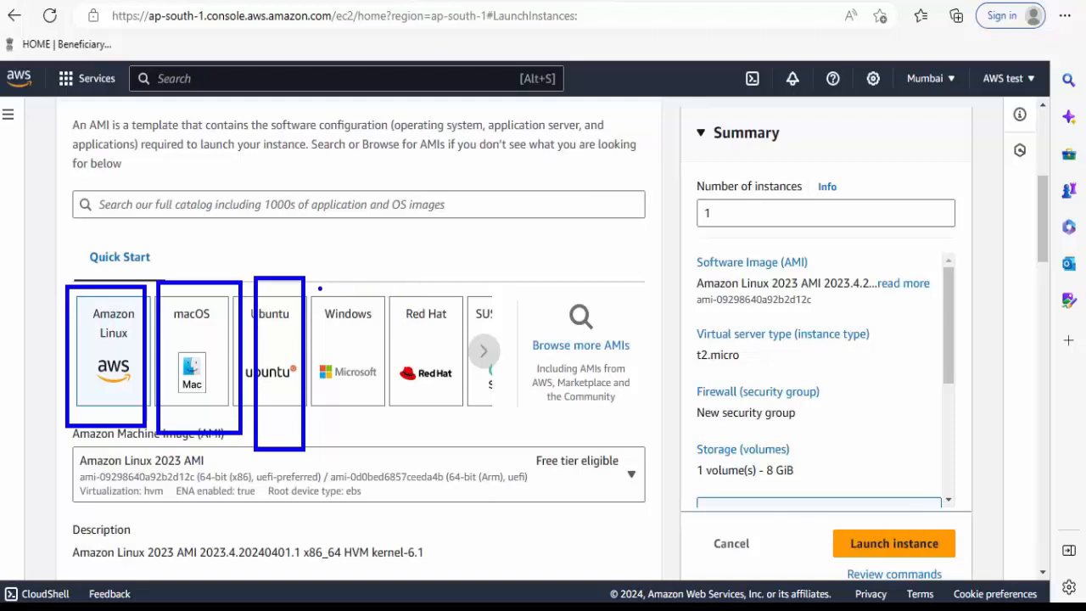
pyautogui.moveTo(319, 287); pyautogui.dragTo(382, 429)
pyautogui.moveTo(389, 288)
pyautogui.mouseDown()
pyautogui.moveTo(420, 380)
pyautogui.moveTo(455, 418)
pyautogui.mouseUp()
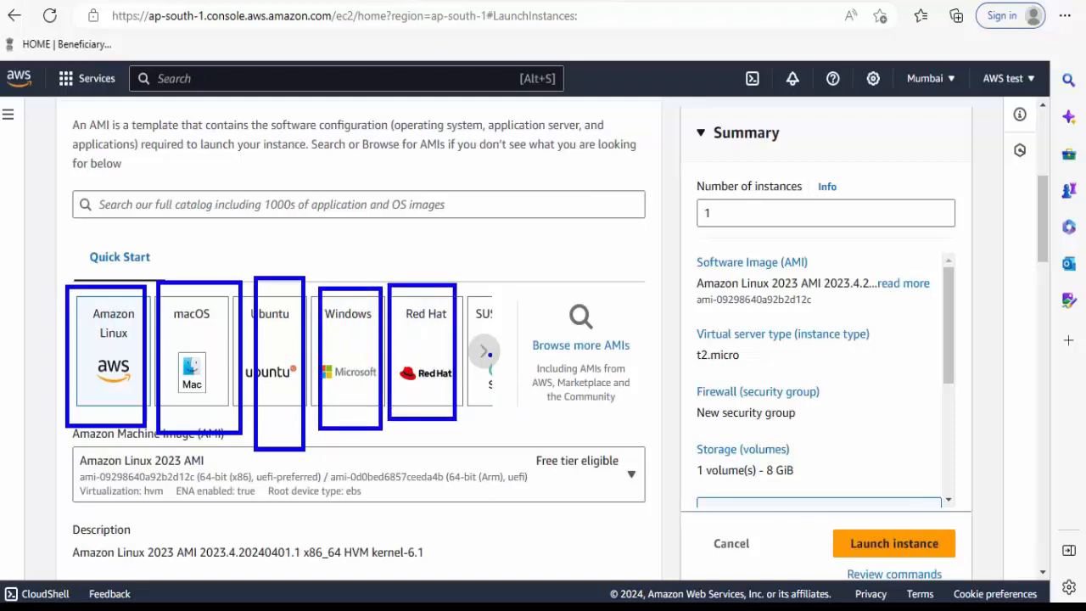
pyautogui.press('Escape')
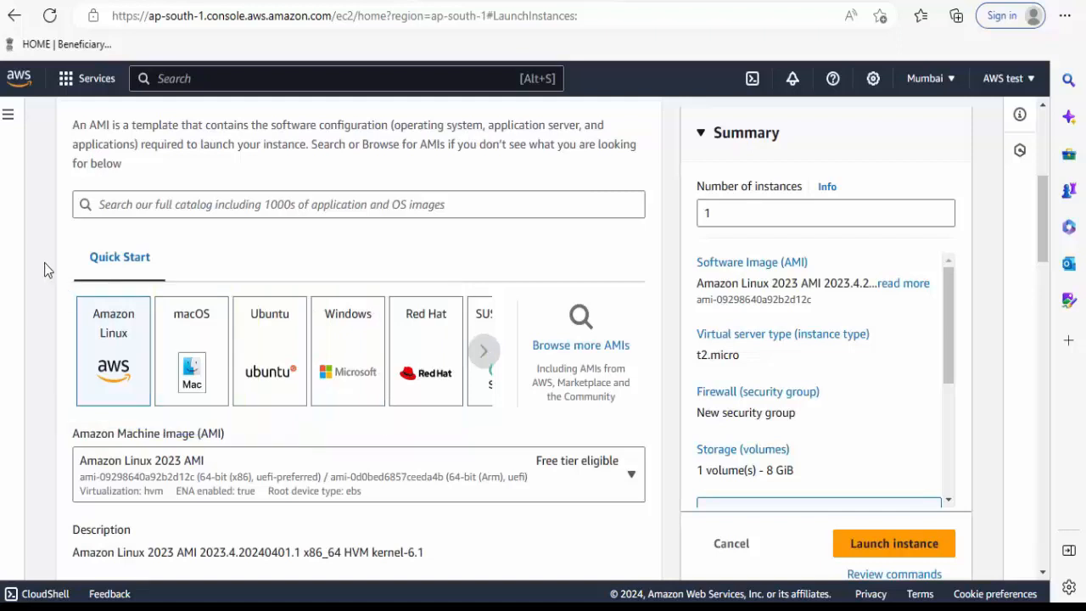
pyautogui.click(484, 350)
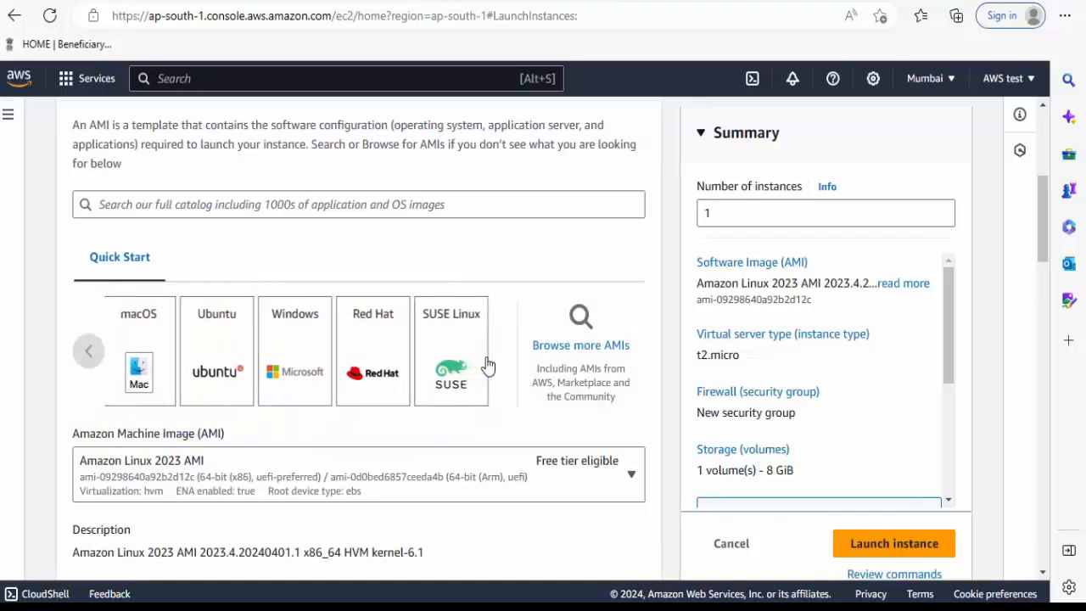
# - Look through the remaining Quick Start images up to Debian, and choose Windows as the operating system
pyautogui.click(488, 363)
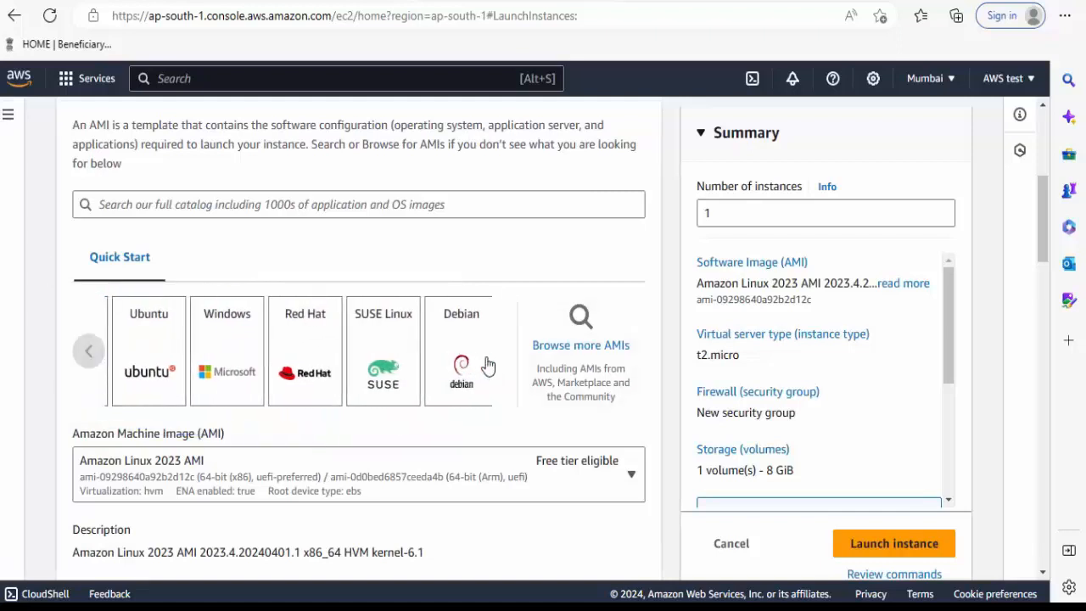
pyautogui.click(88, 357)
pyautogui.click(88, 364)
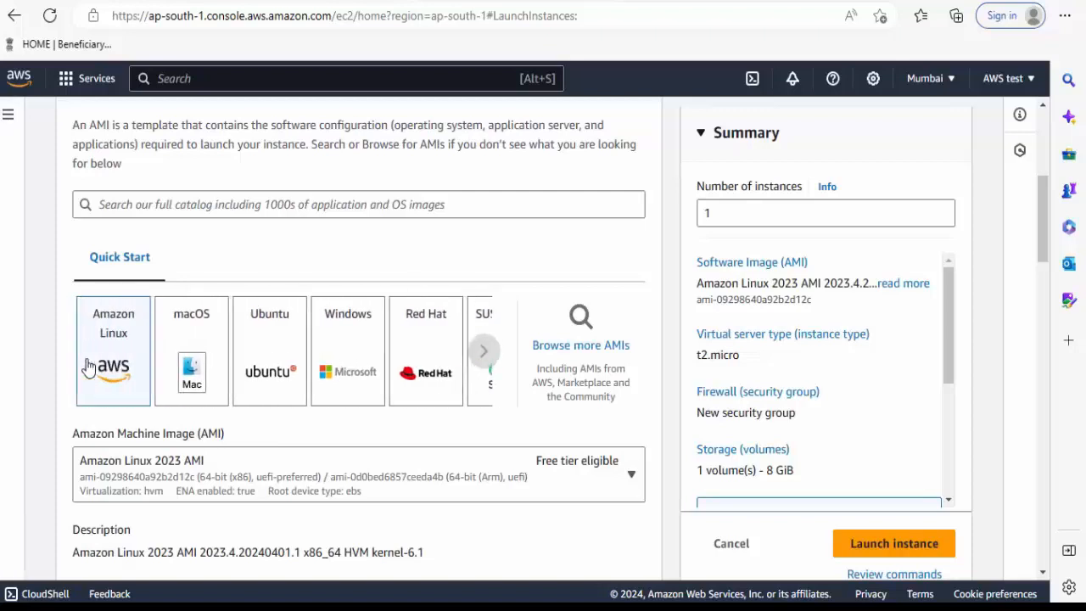
pyautogui.click(358, 341)
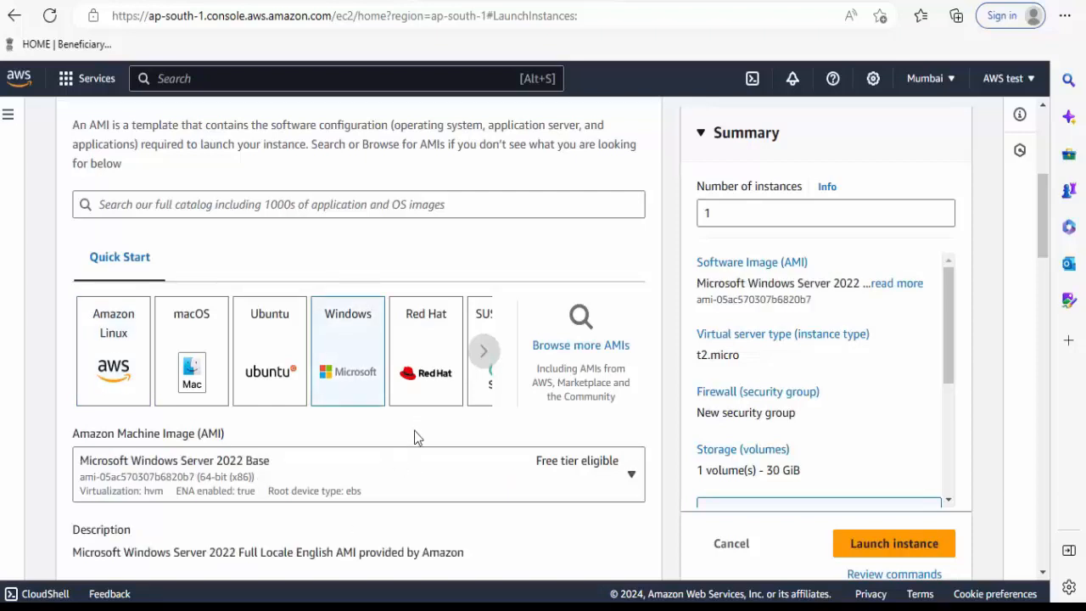
# - Review the available Windows Server AMIs, including the SQL Server editions, and select Microsoft Windows Server 2022 Base
pyautogui.scroll(-3, 414, 436)
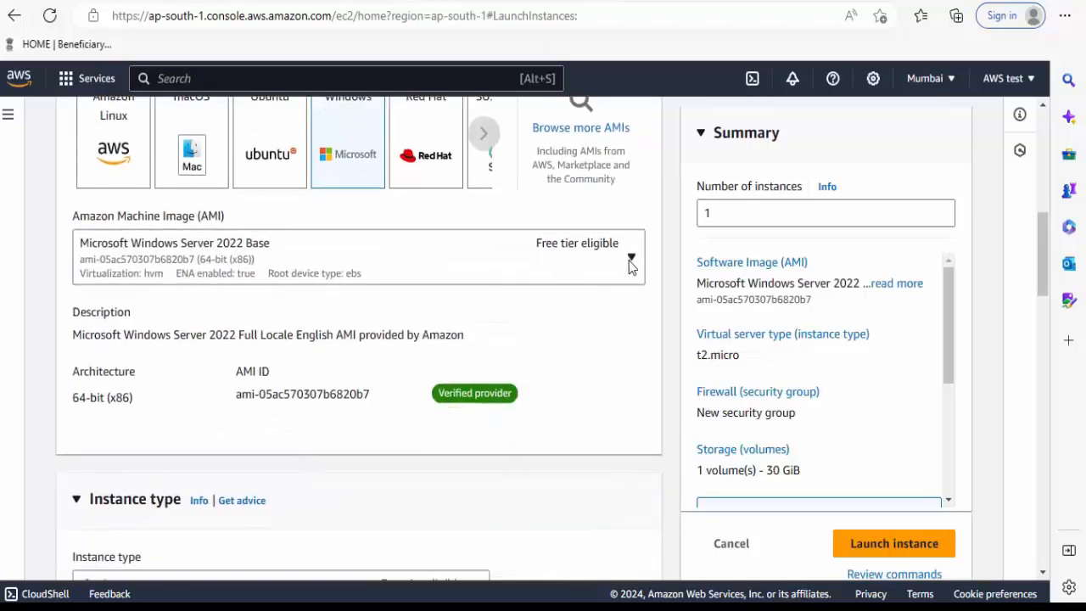
pyautogui.click(629, 259)
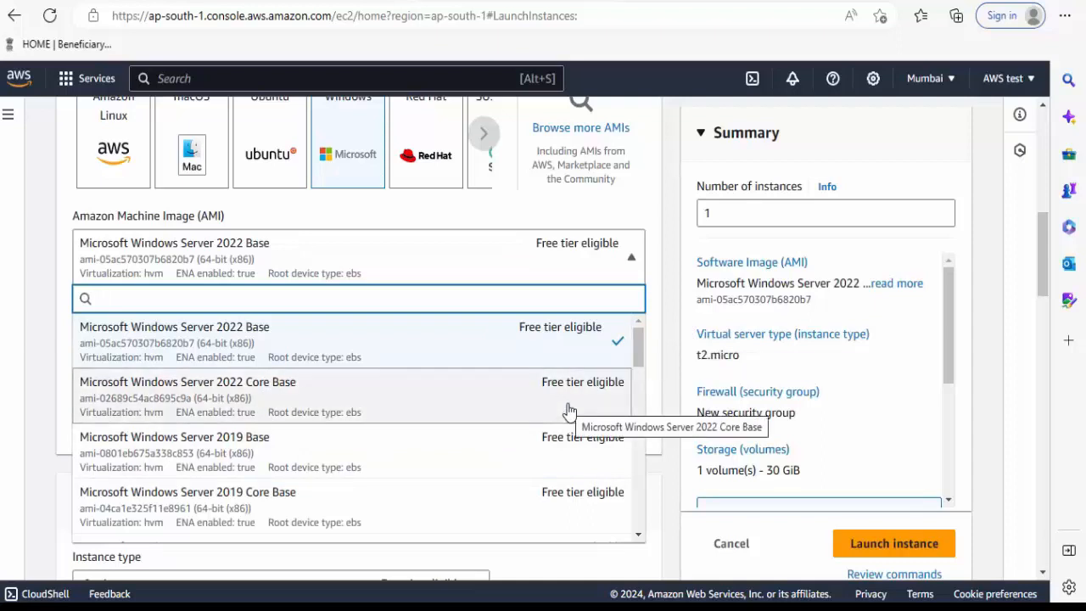
pyautogui.scroll(-1, 570, 412)
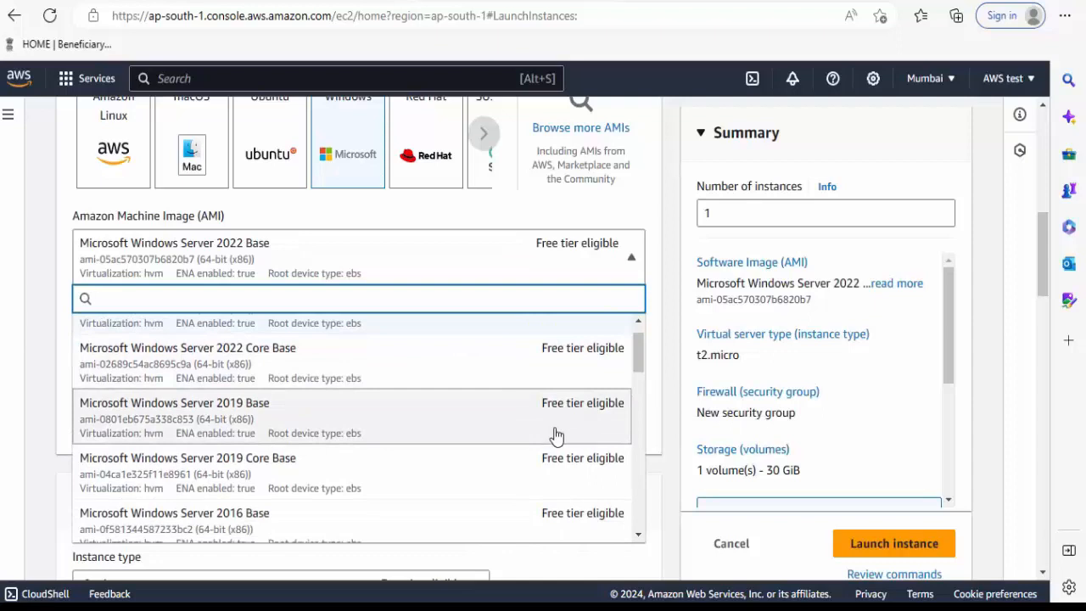
pyautogui.scroll(-1, 564, 502)
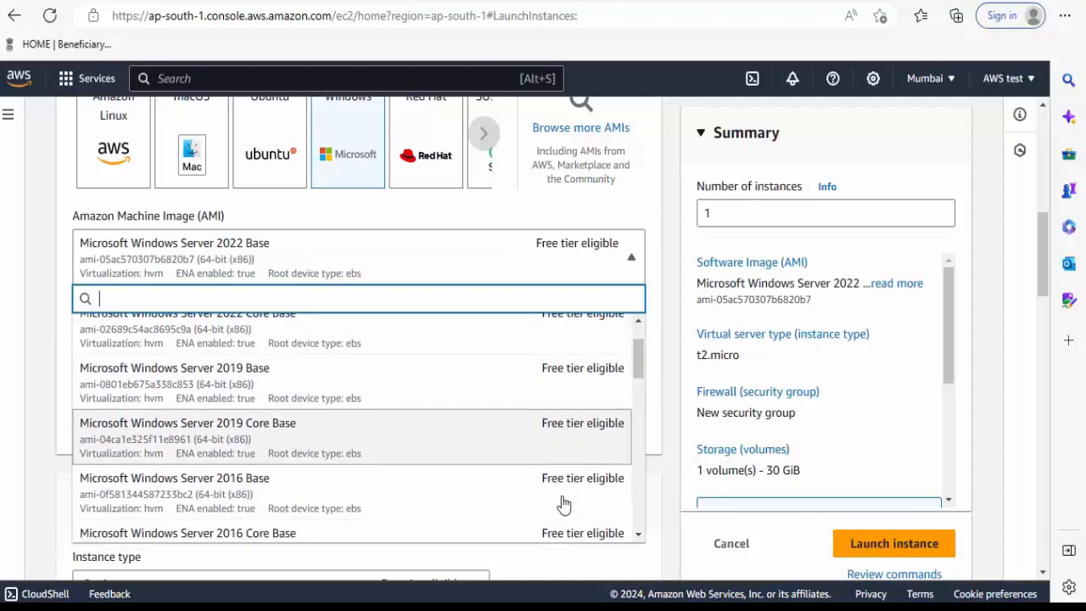
pyautogui.scroll(-3, 563, 504)
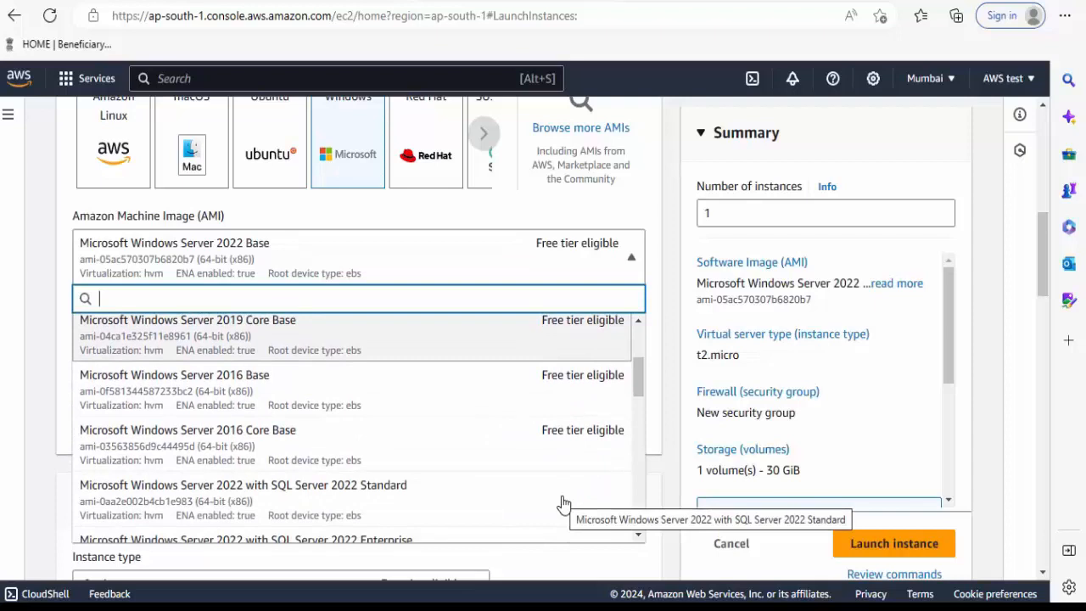
pyautogui.scroll(-5, 564, 502)
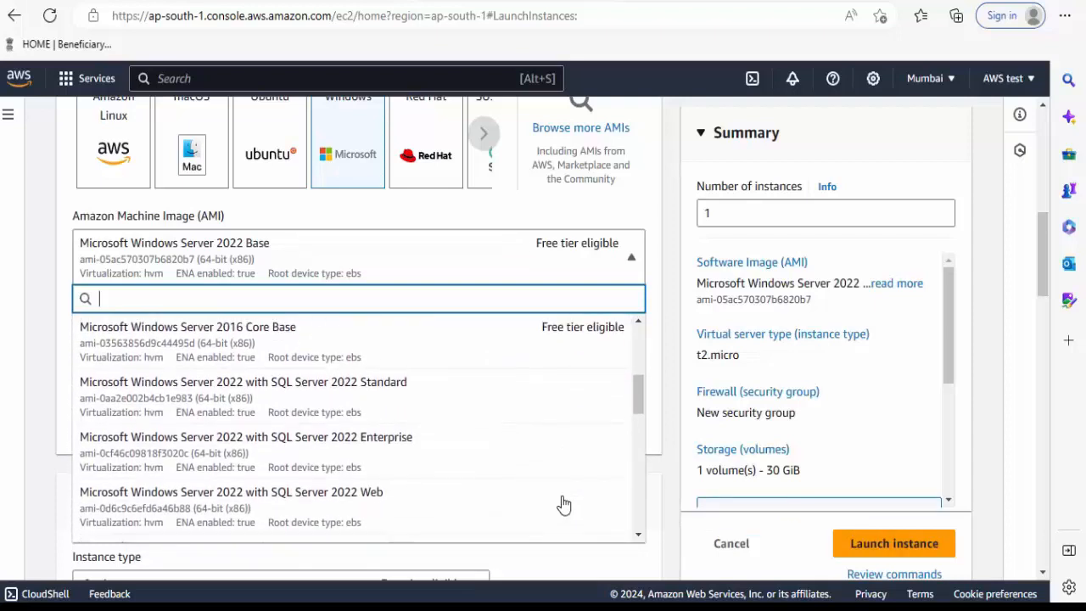
pyautogui.scroll(2, 485, 416)
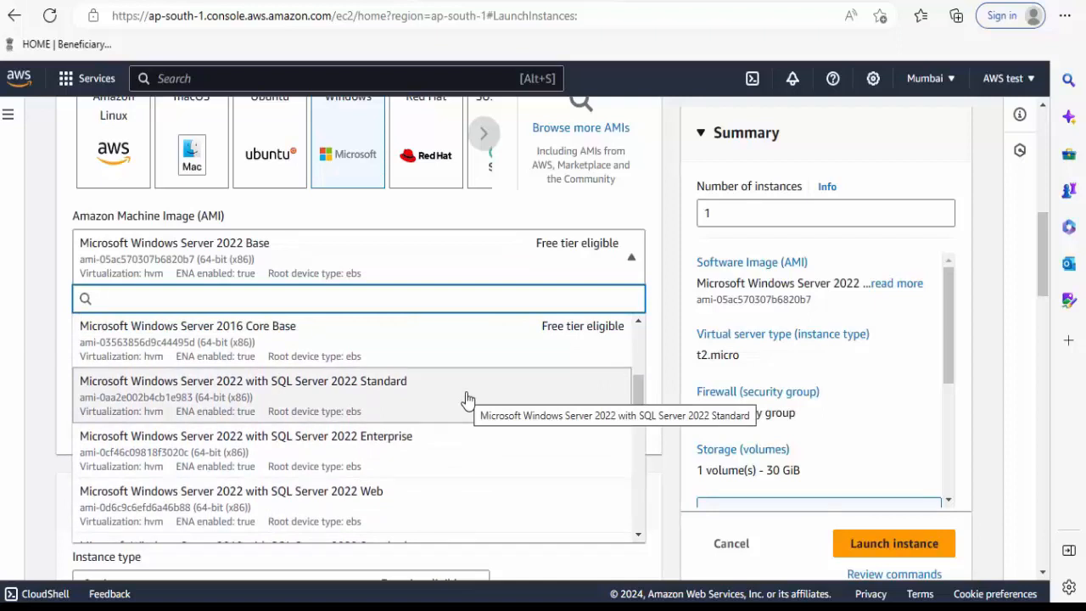
pyautogui.scroll(5, 467, 398)
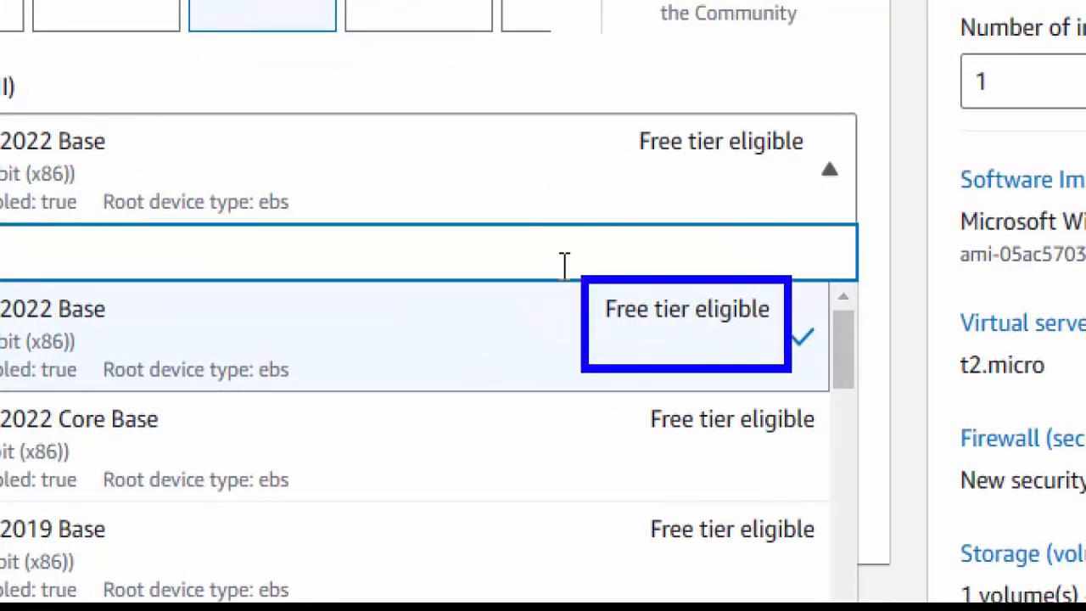
pyautogui.click(547, 323)
pyautogui.scroll(3, 547, 322)
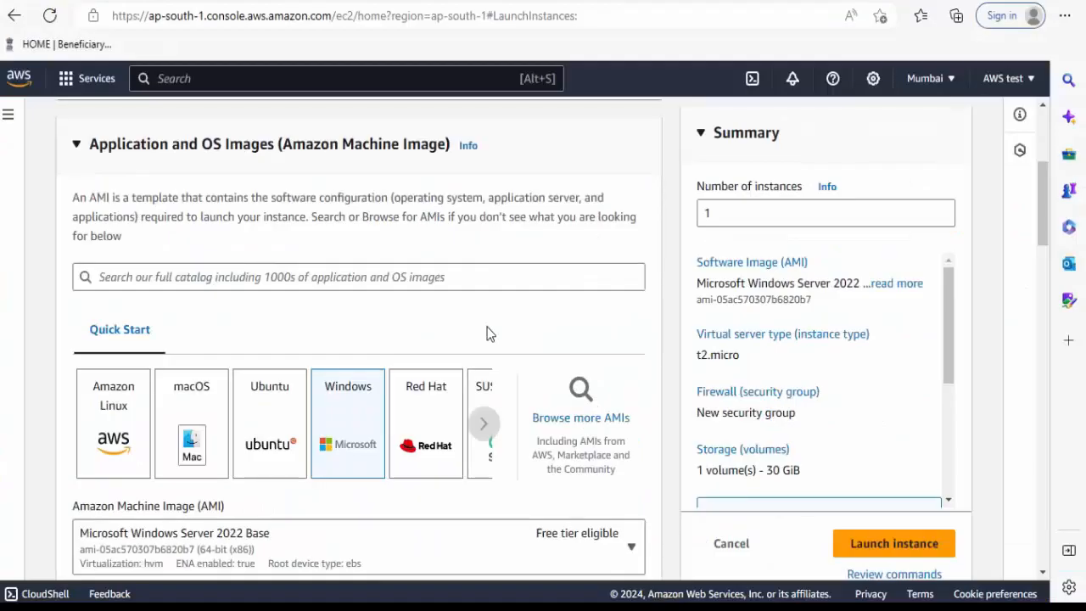
# - Compare the vCPUs, memory, hourly pricing and free tier eligibility of the instance types from t2.nano to t3.micro
pyautogui.scroll(-2, 547, 322)
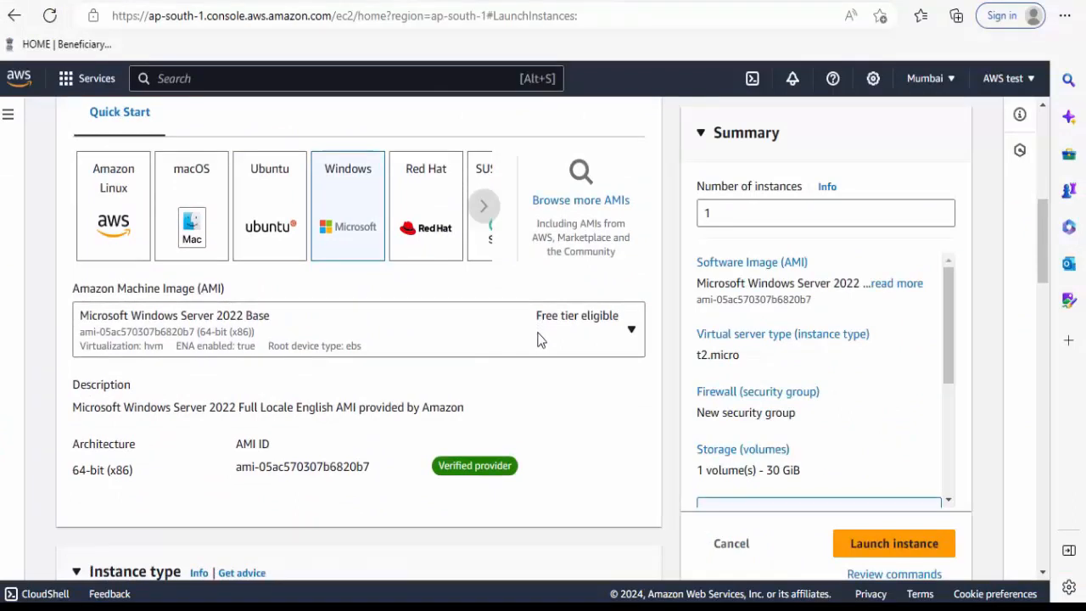
pyautogui.scroll(-2, 534, 435)
pyautogui.scroll(-2, 534, 435)
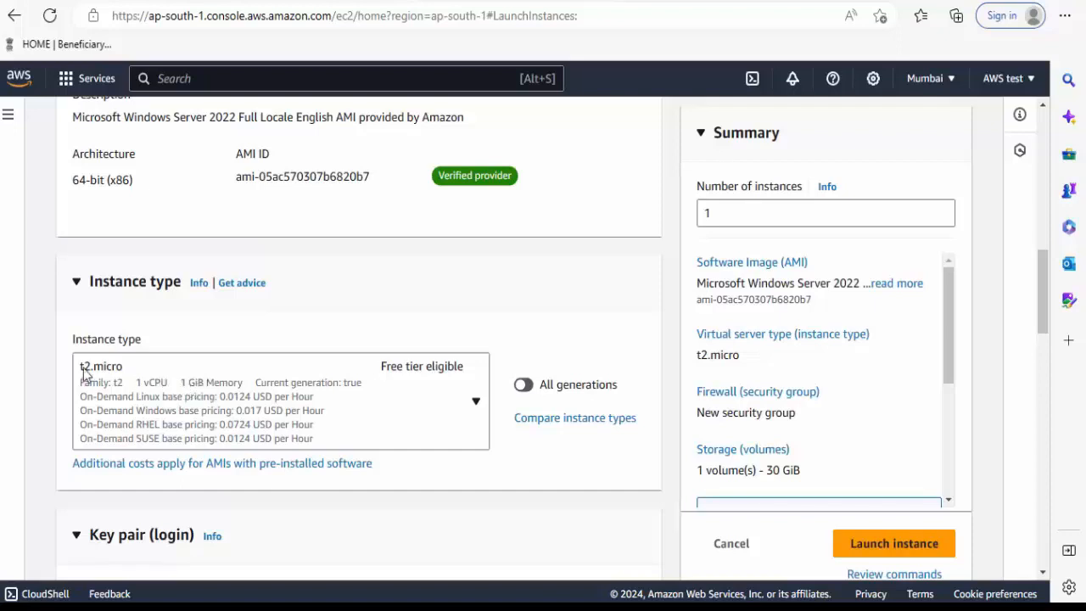
pyautogui.click(476, 409)
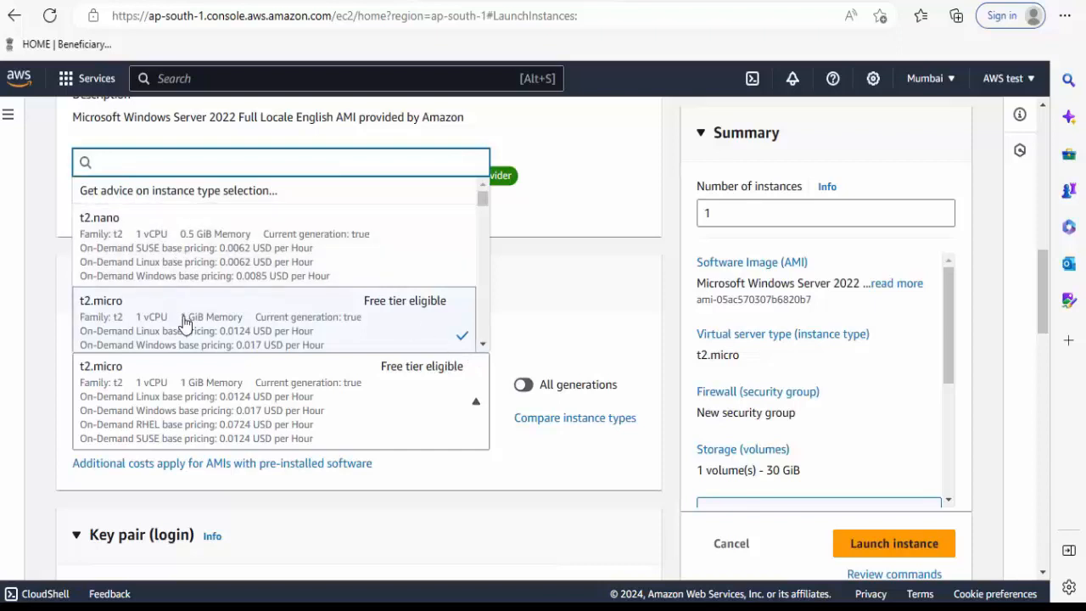
pyautogui.scroll(-1, 184, 323)
pyautogui.scroll(-2, 185, 323)
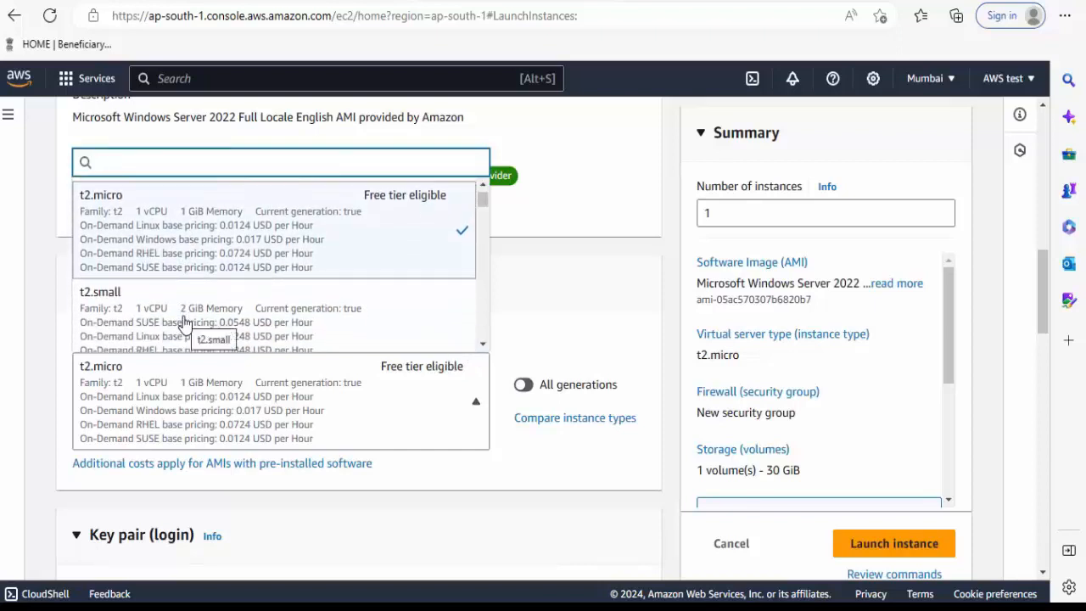
pyautogui.scroll(-1, 185, 322)
pyautogui.scroll(-2, 185, 322)
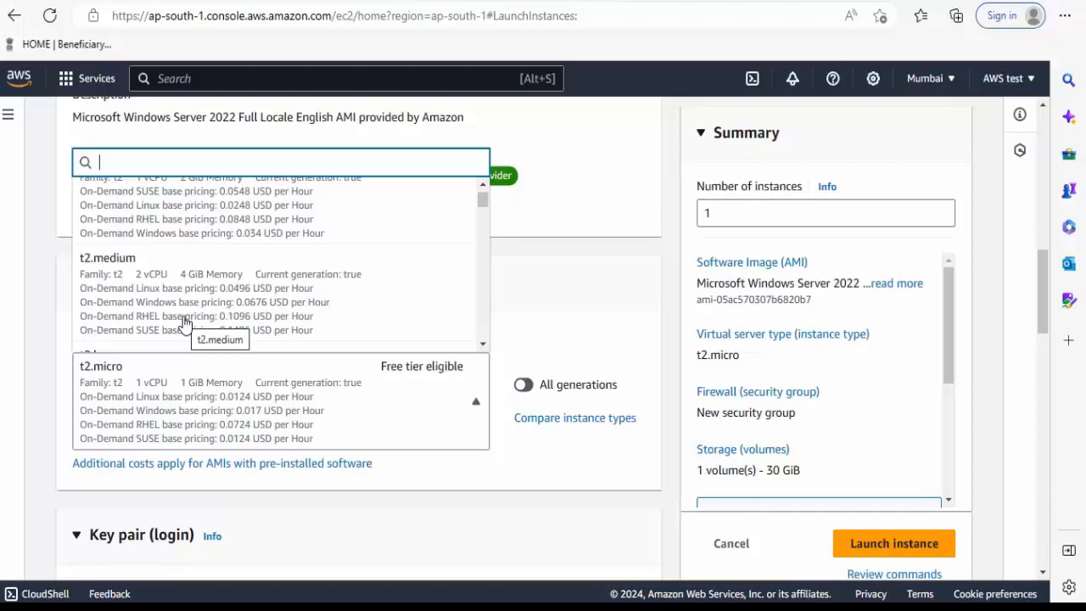
pyautogui.scroll(5, 185, 323)
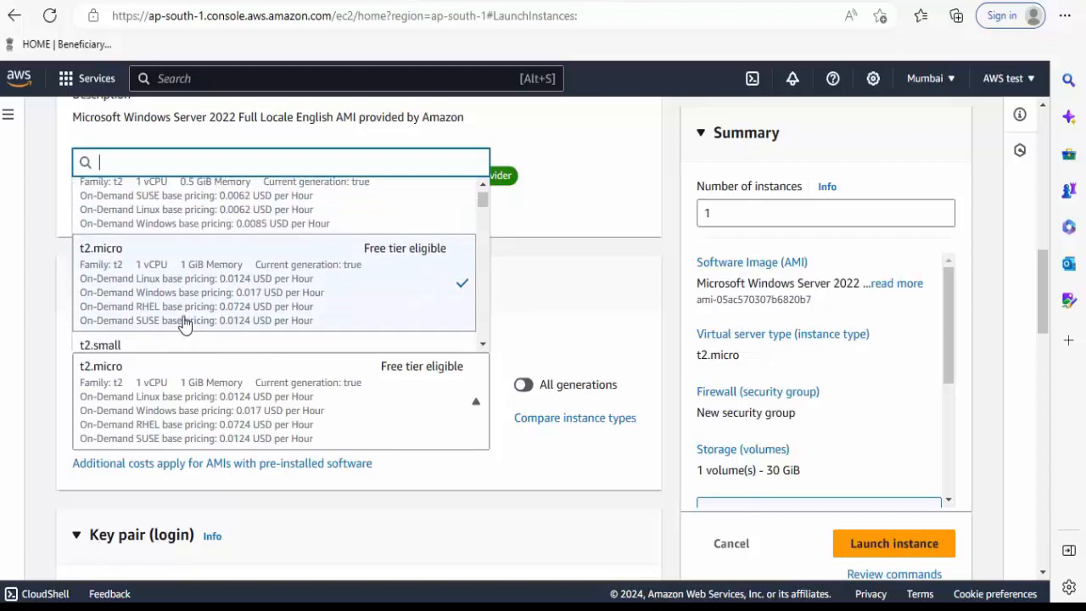
pyautogui.scroll(-1, 185, 323)
pyautogui.scroll(1, 383, 276)
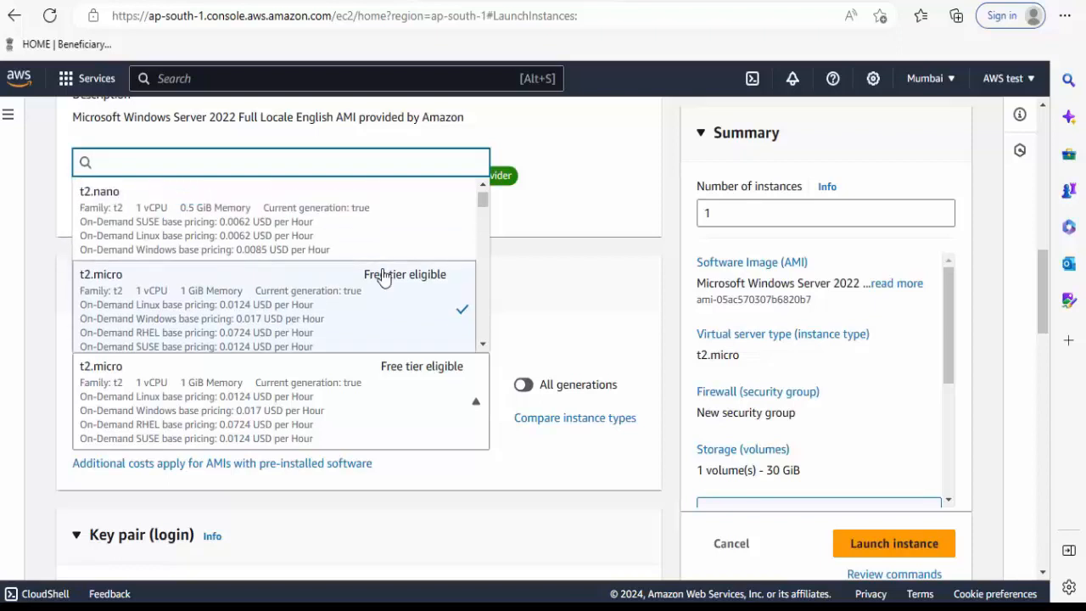
pyautogui.scroll(3, 384, 277)
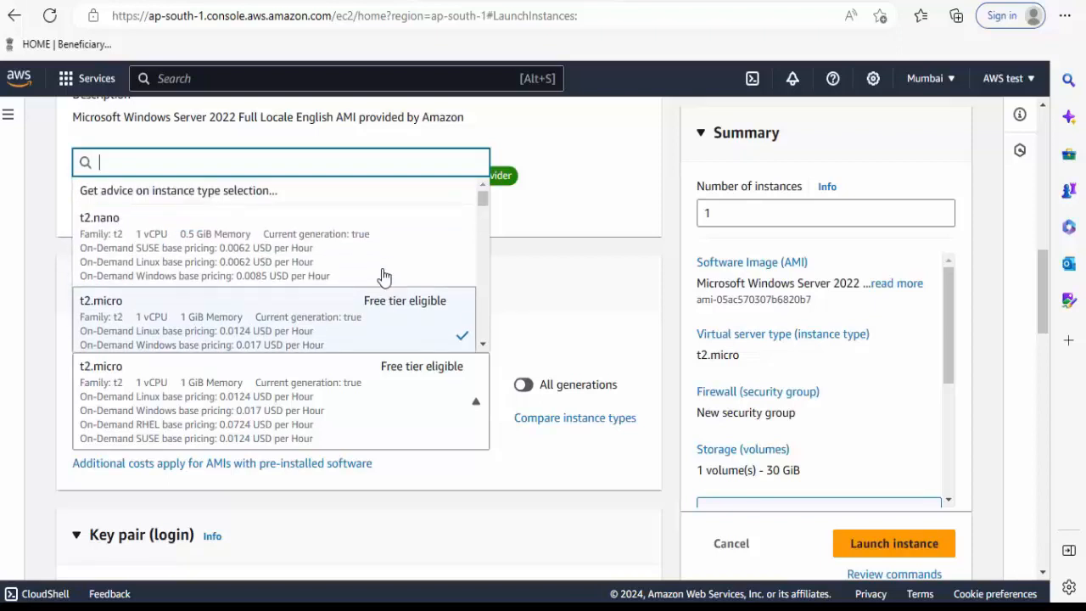
pyautogui.scroll(2, 383, 277)
pyautogui.scroll(-5, 383, 276)
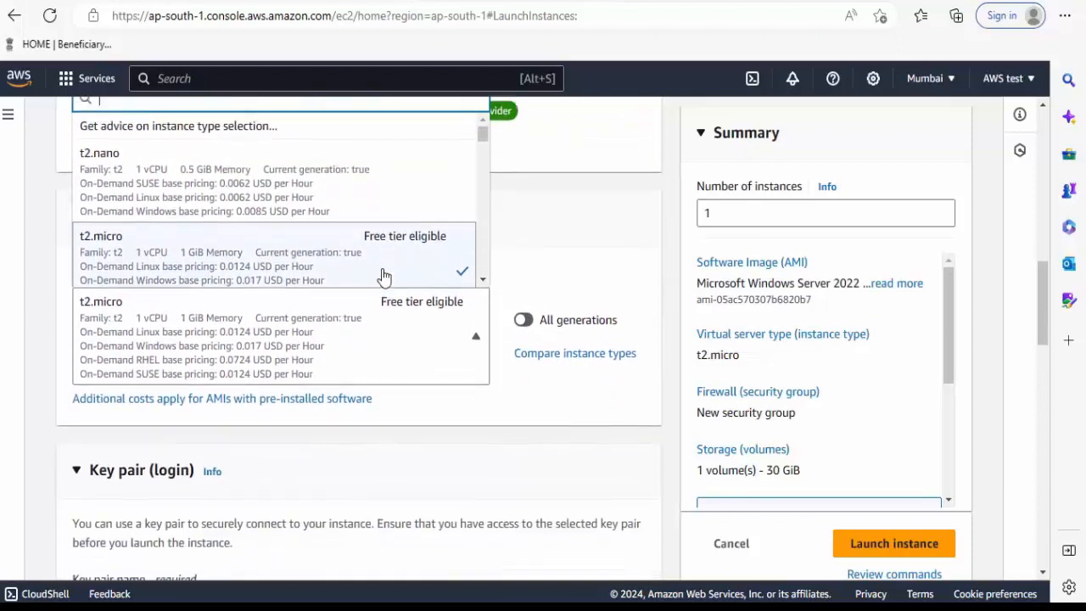
pyautogui.scroll(-5, 383, 277)
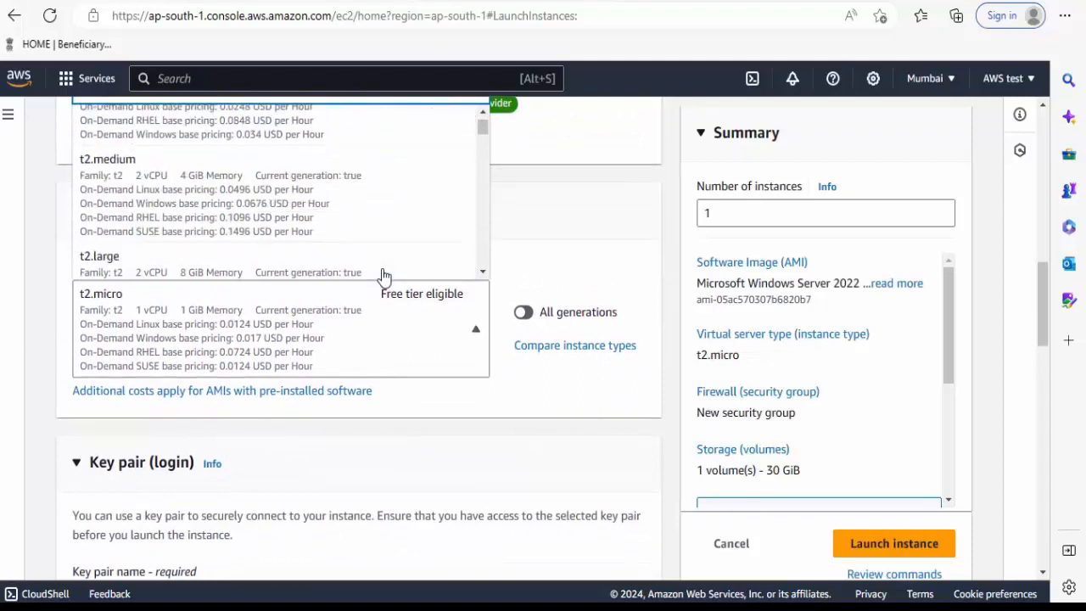
pyautogui.scroll(-2, 384, 276)
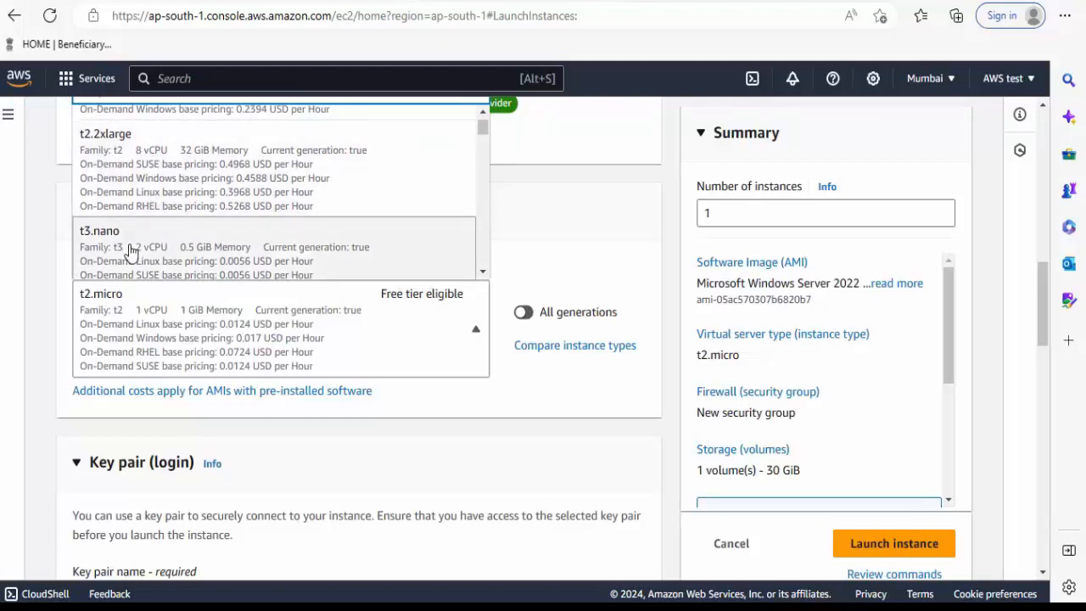
pyautogui.scroll(-3, 129, 251)
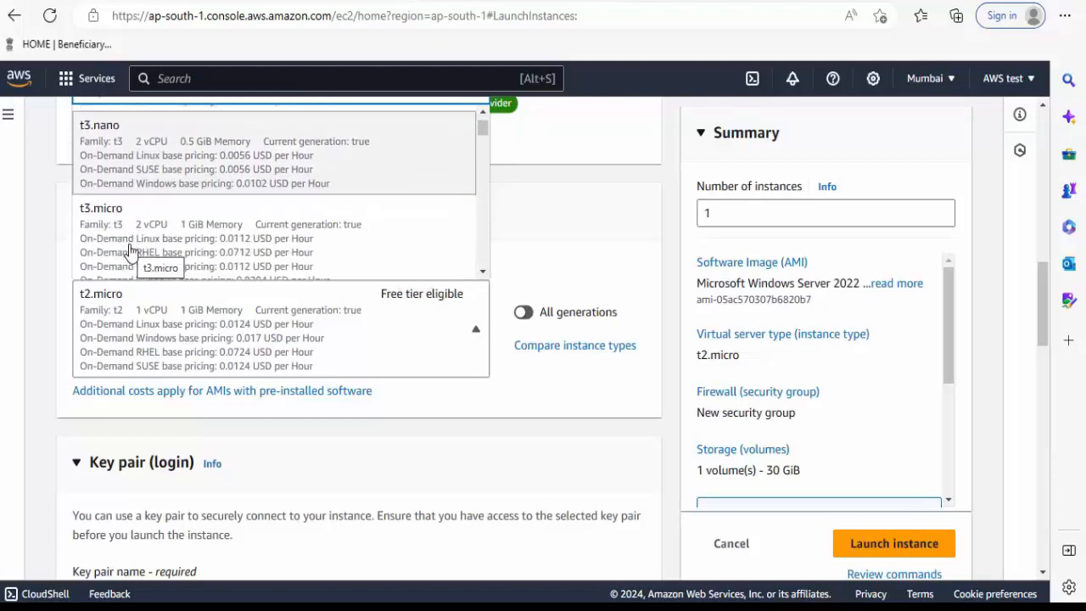
# - Select the free tier eligible t2.micro as the instance type
pyautogui.scroll(15, 130, 251)
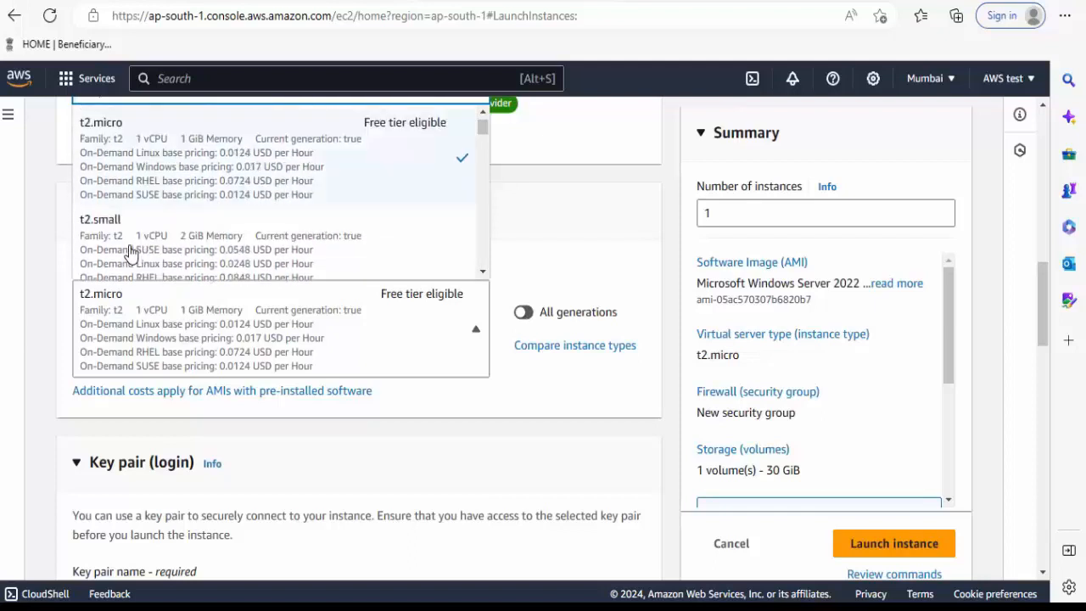
pyautogui.scroll(3, 130, 251)
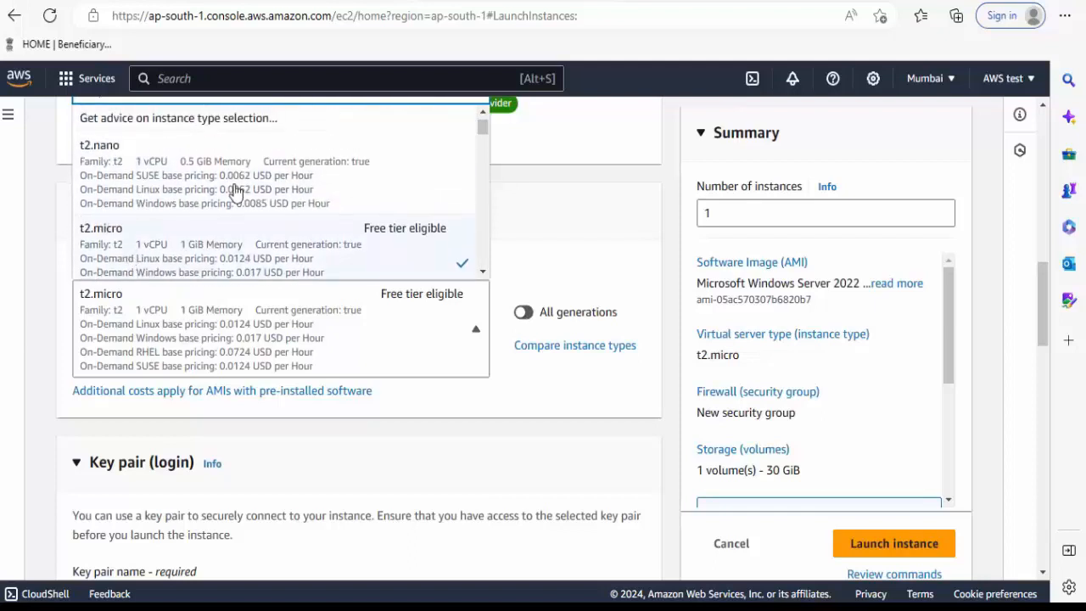
pyautogui.click(234, 236)
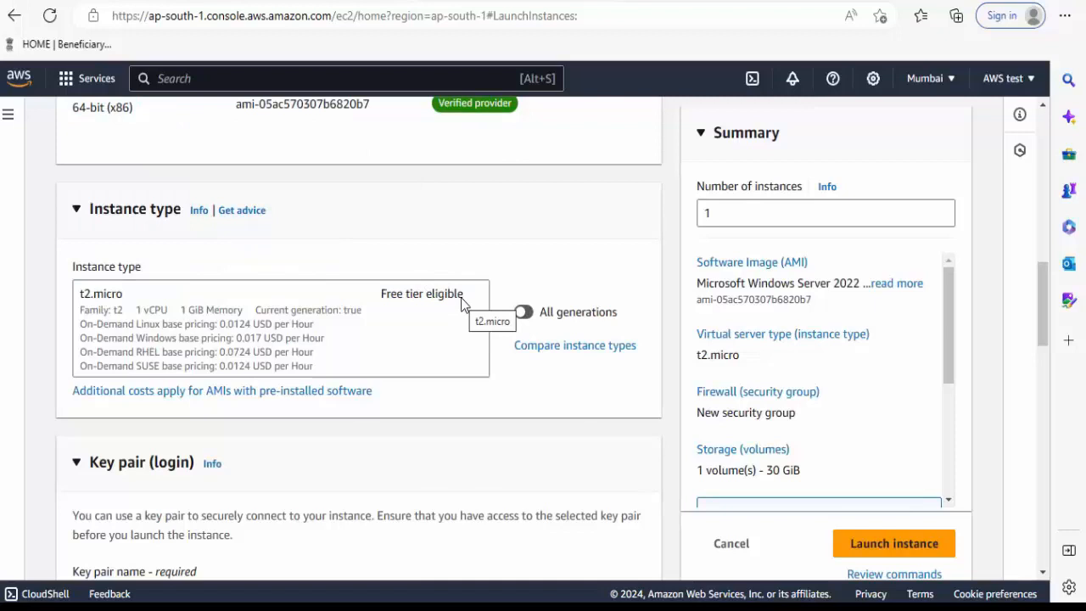
# - Create a new RSA key pair named "first1" with the .pem private key file format
pyautogui.scroll(-3, 462, 304)
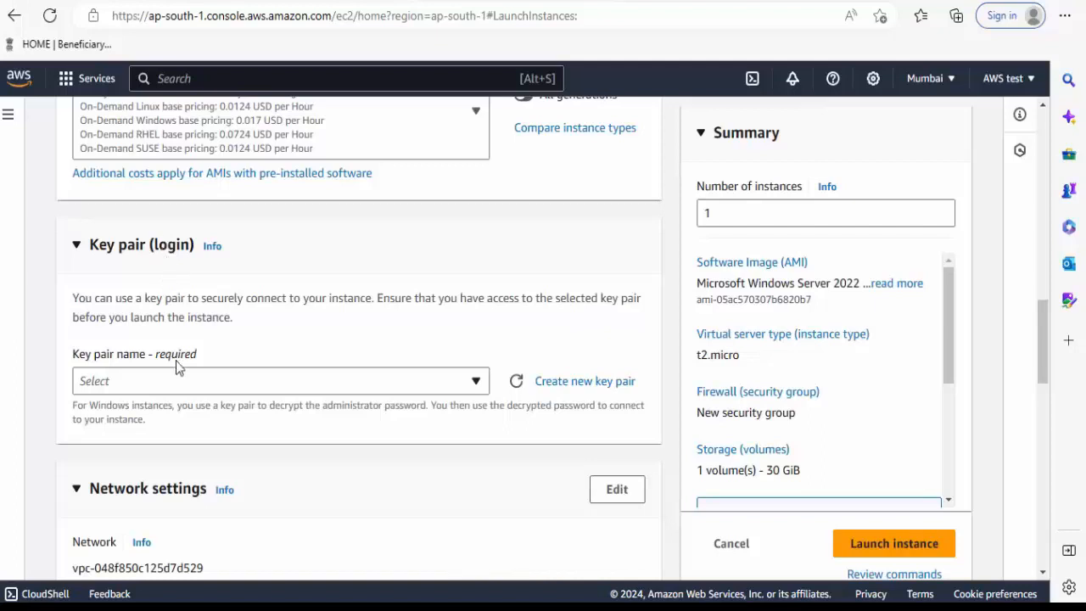
pyautogui.click(590, 388)
pyautogui.click(423, 241)
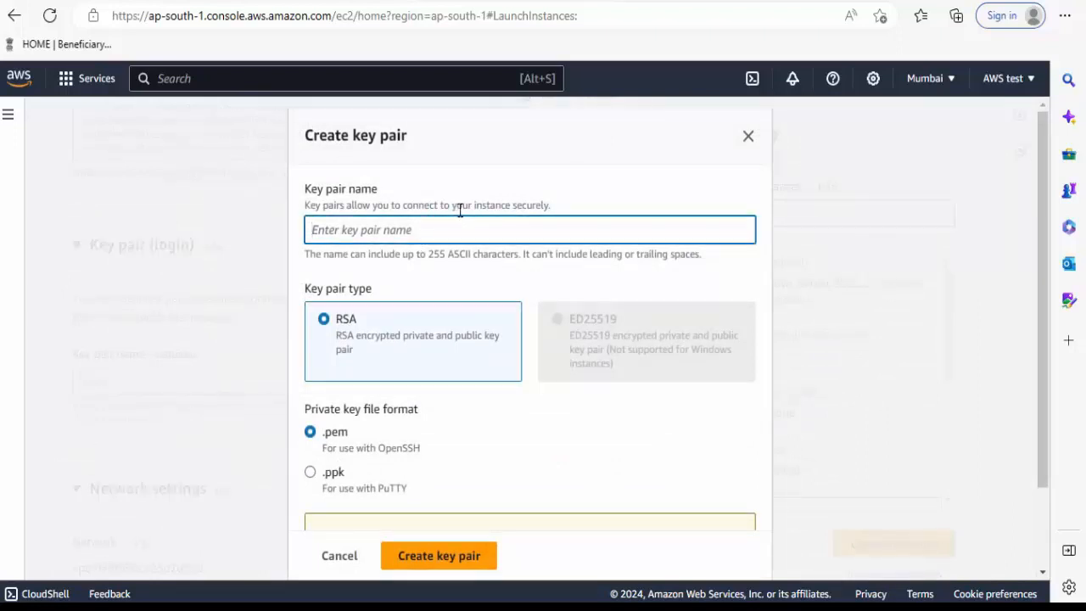
pyautogui.write('fist1')
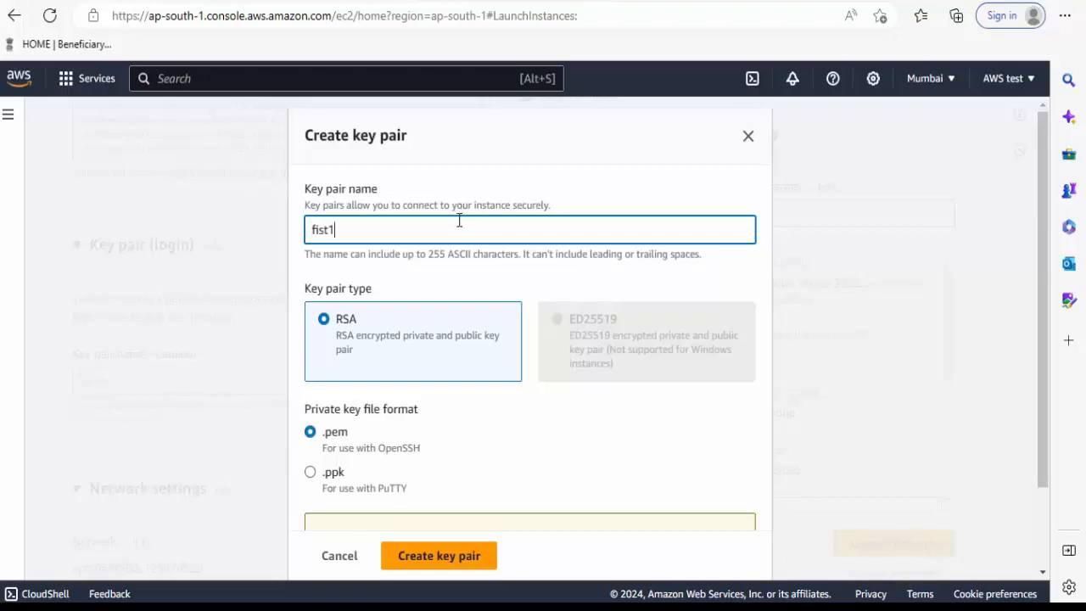
pyautogui.press('BackSpace')
pyautogui.press('BackSpace')
pyautogui.press('BackSpace')
pyautogui.write('rst1')
pyautogui.click(544, 419)
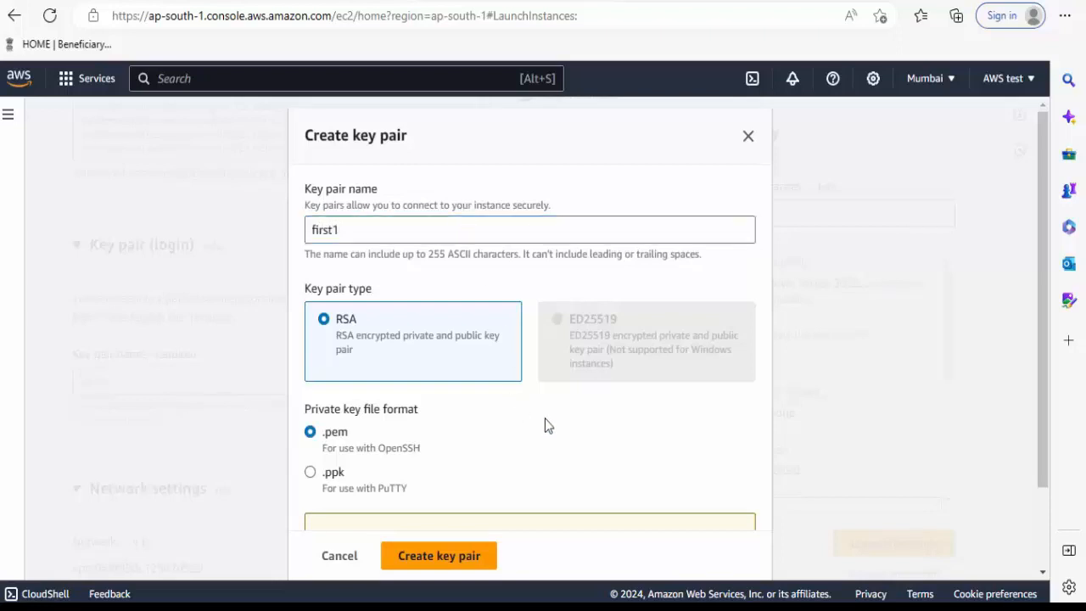
pyautogui.scroll(-2, 545, 418)
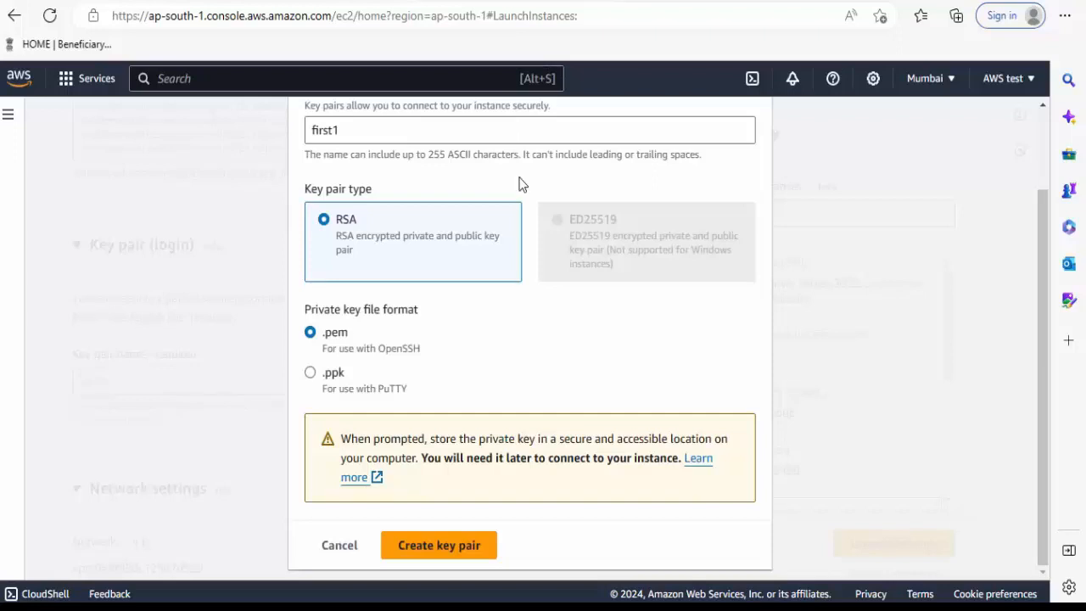
pyautogui.click(419, 556)
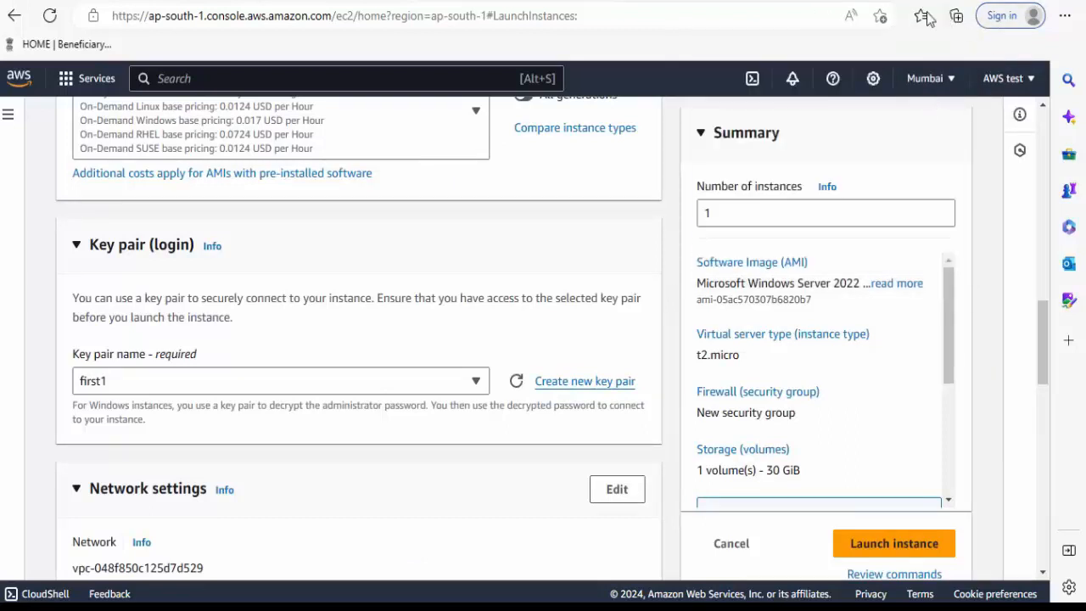
# - Check the browser's download list for the first1.pem private key file
pyautogui.click(1064, 16)
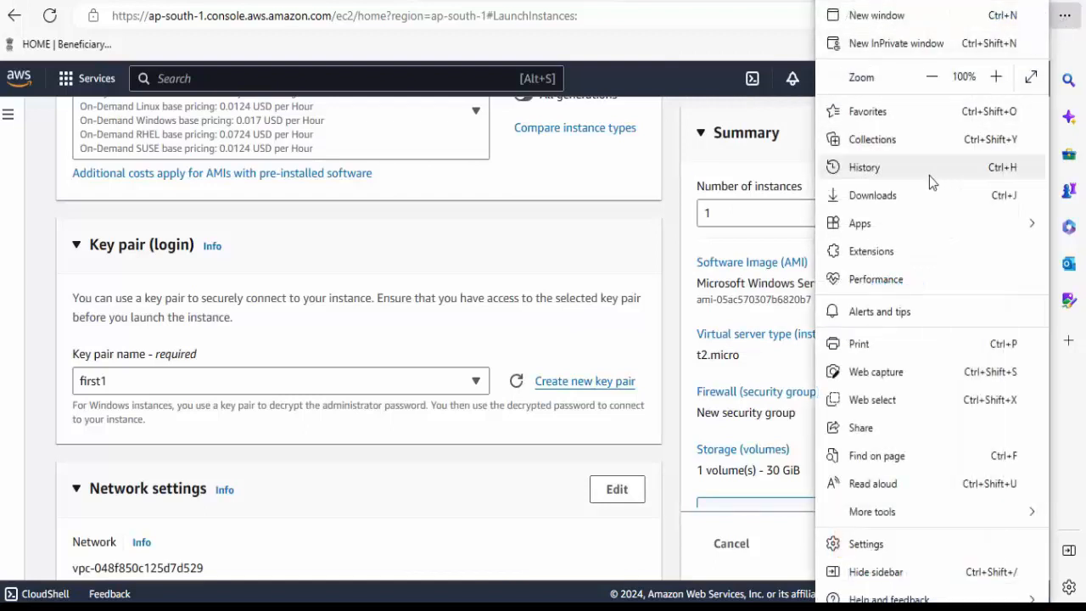
pyautogui.click(925, 202)
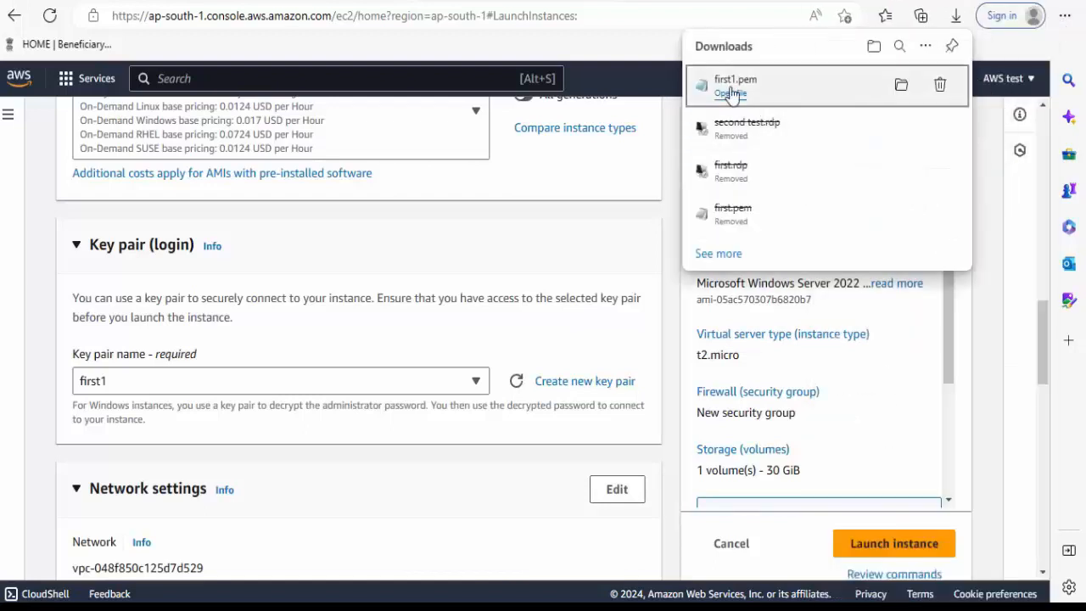
# - Transfer the first1 private key file from the Downloads folder to the desktop, placing it below the Windows 7 USB DVD icon
pyautogui.click(901, 86)
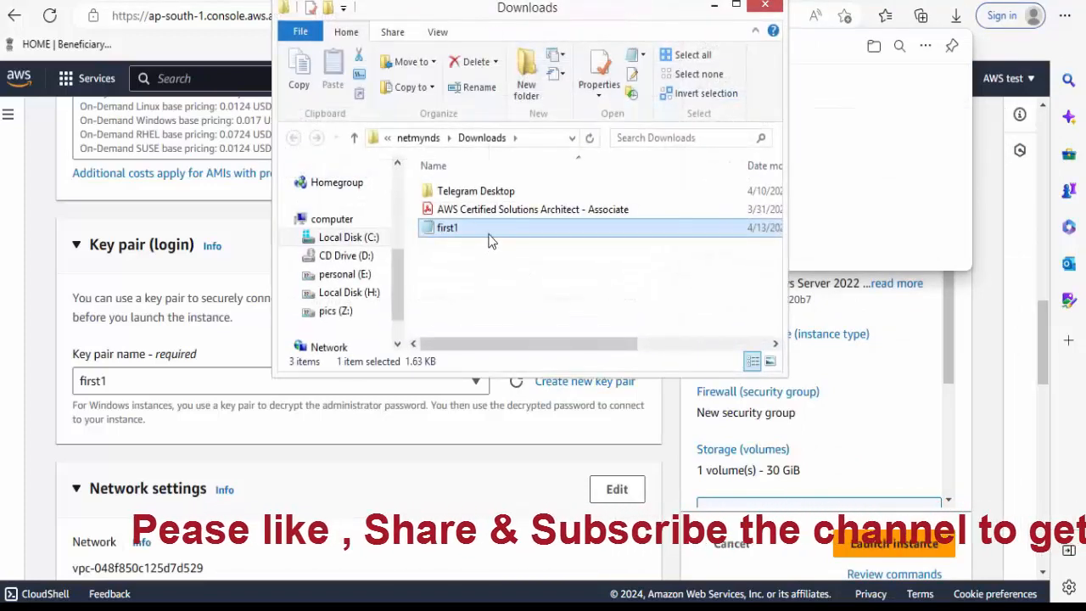
pyautogui.click(713, 8)
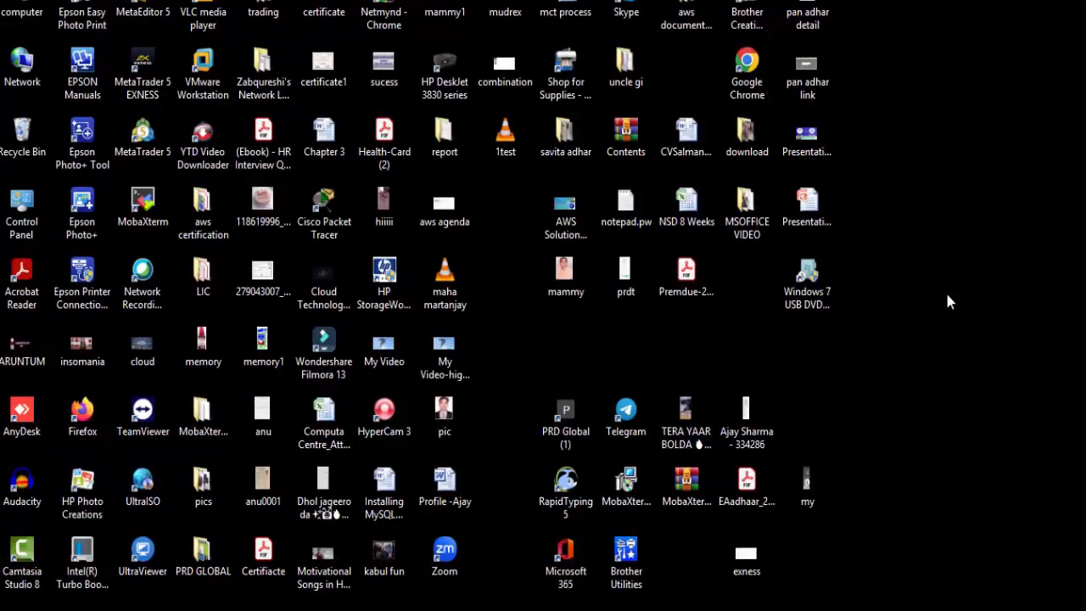
pyautogui.rightClick(947, 302)
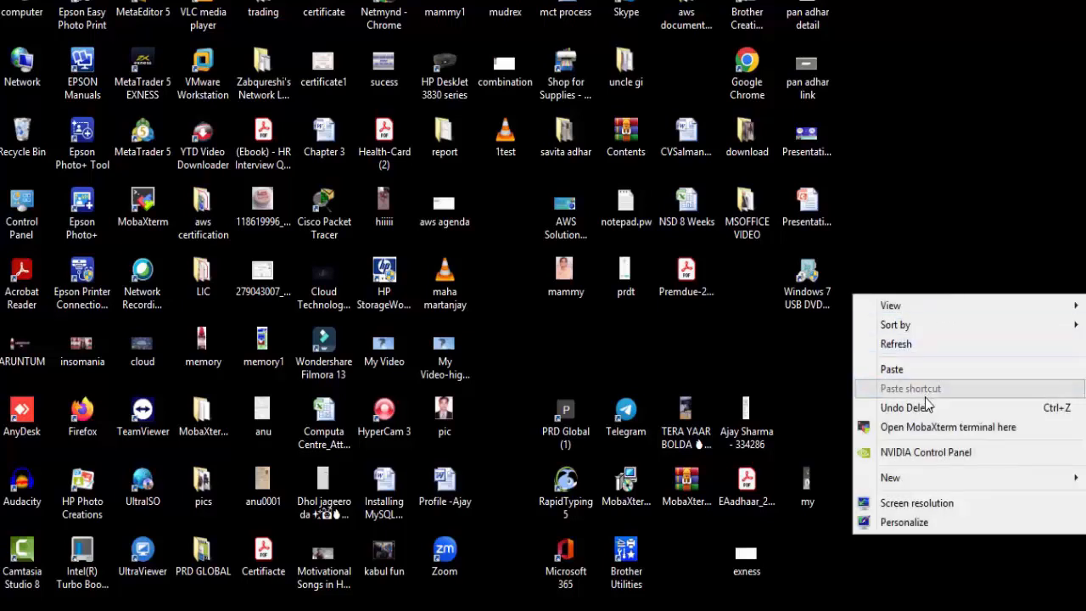
pyautogui.click(931, 371)
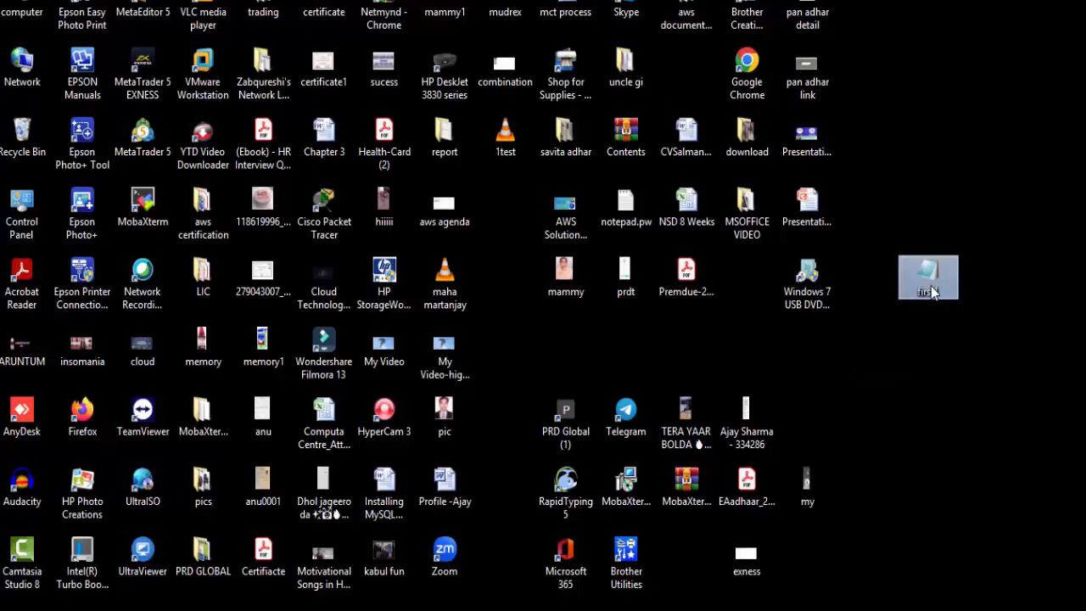
pyautogui.moveTo(924, 288); pyautogui.dragTo(799, 358)
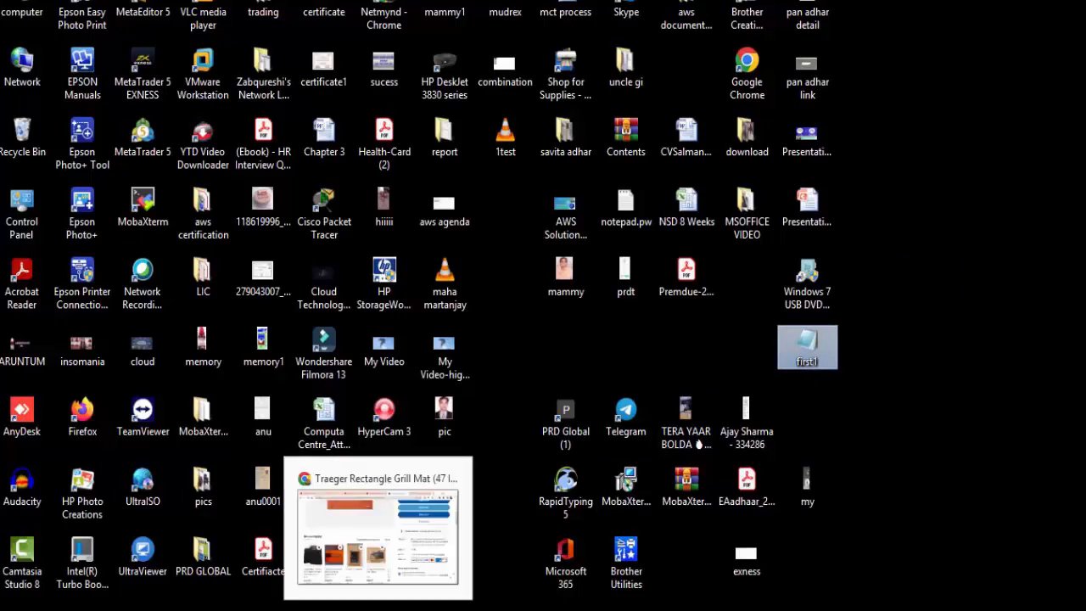
# - Switch back to the AWS console in the browser and review the instance's name, machine image, instance type and key pair
pyautogui.click(126, 607)
pyautogui.click(126, 607)
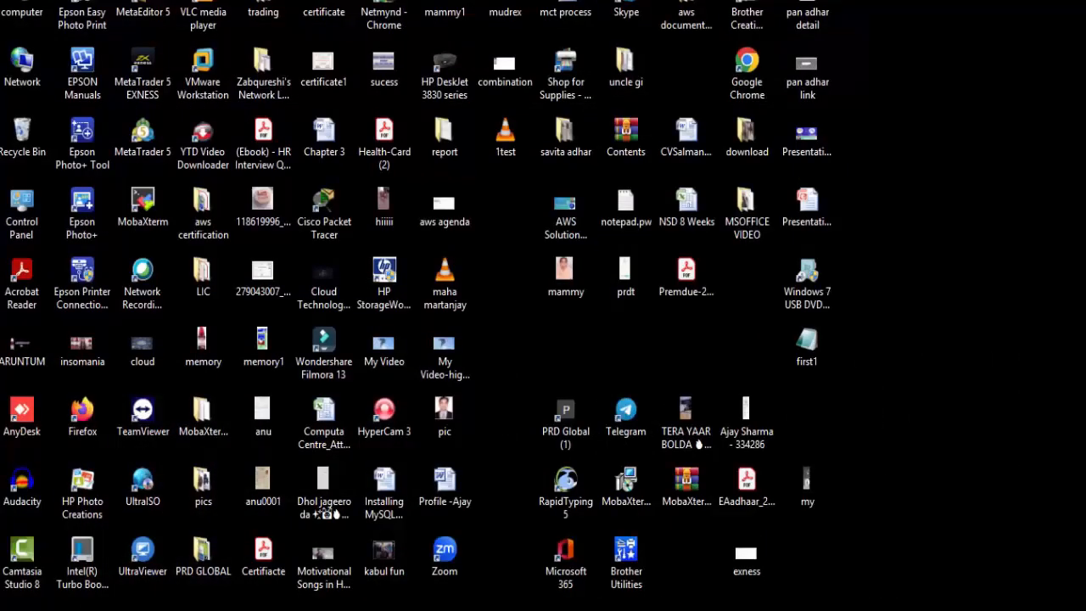
pyautogui.click(256, 606)
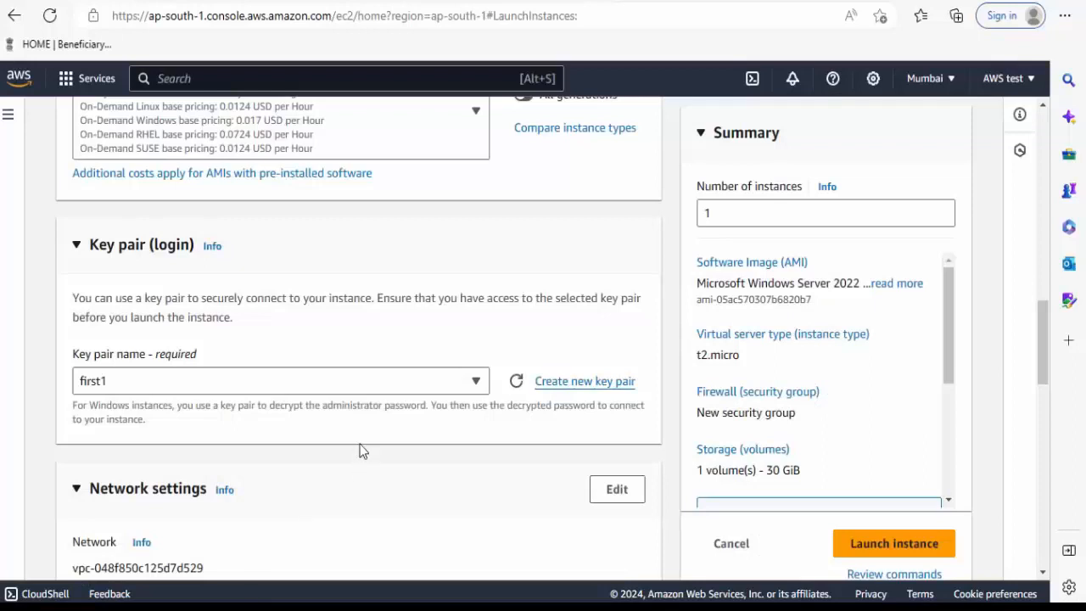
pyautogui.scroll(-2, 360, 446)
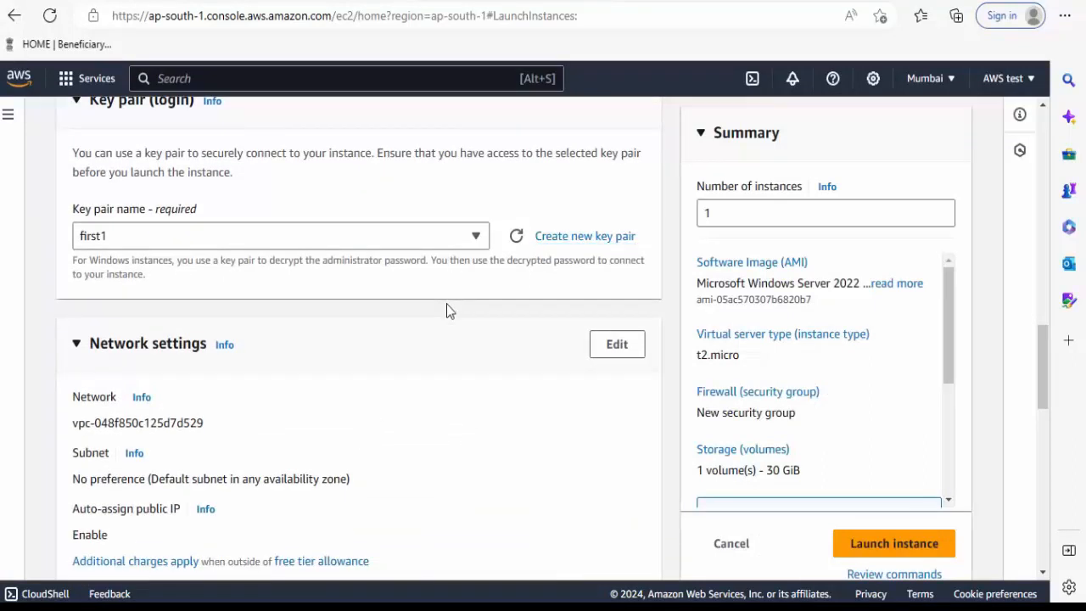
pyautogui.scroll(-2, 446, 304)
pyautogui.scroll(10, 446, 304)
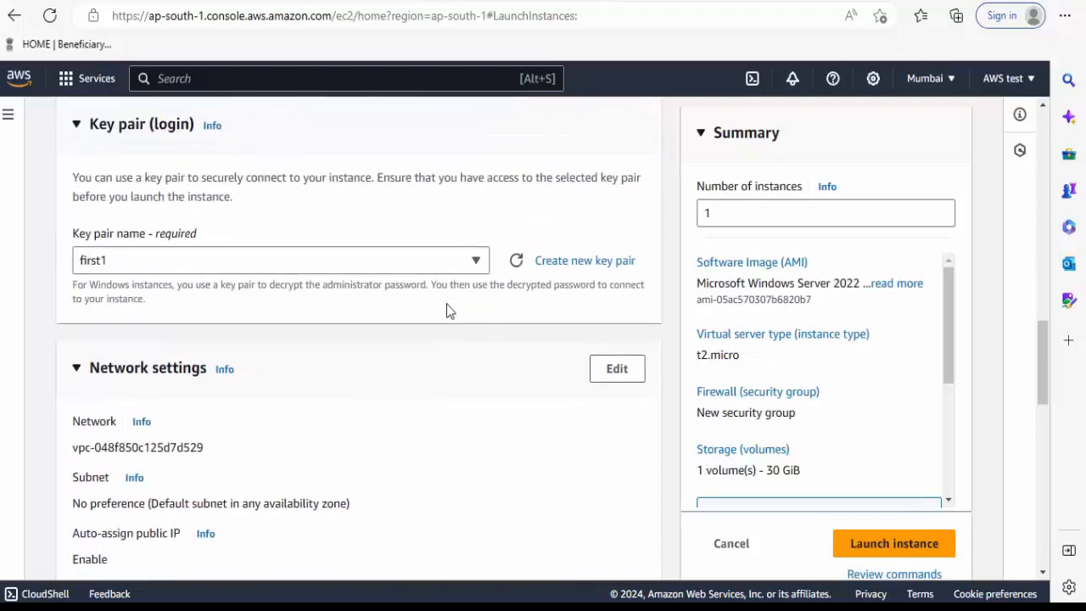
pyautogui.scroll(5, 447, 304)
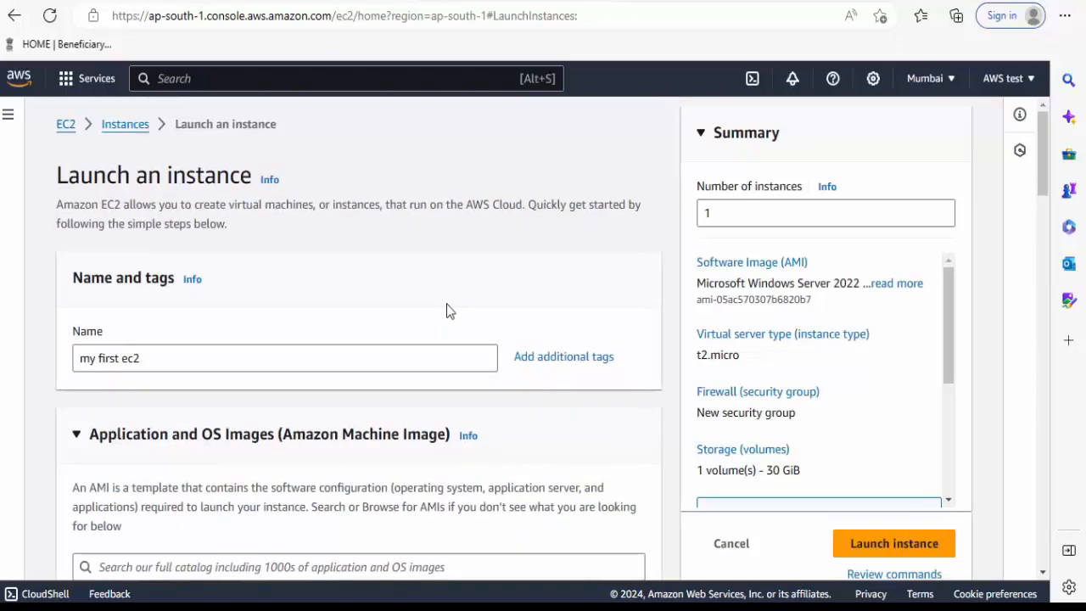
pyautogui.scroll(-2, 446, 304)
pyautogui.scroll(-3, 446, 304)
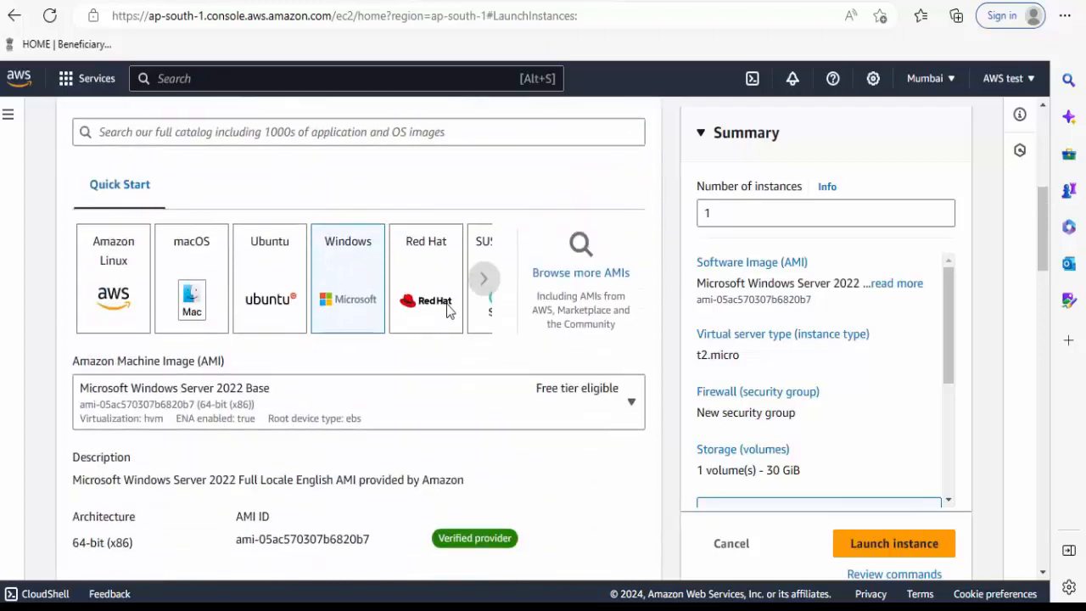
pyautogui.scroll(-7, 379, 310)
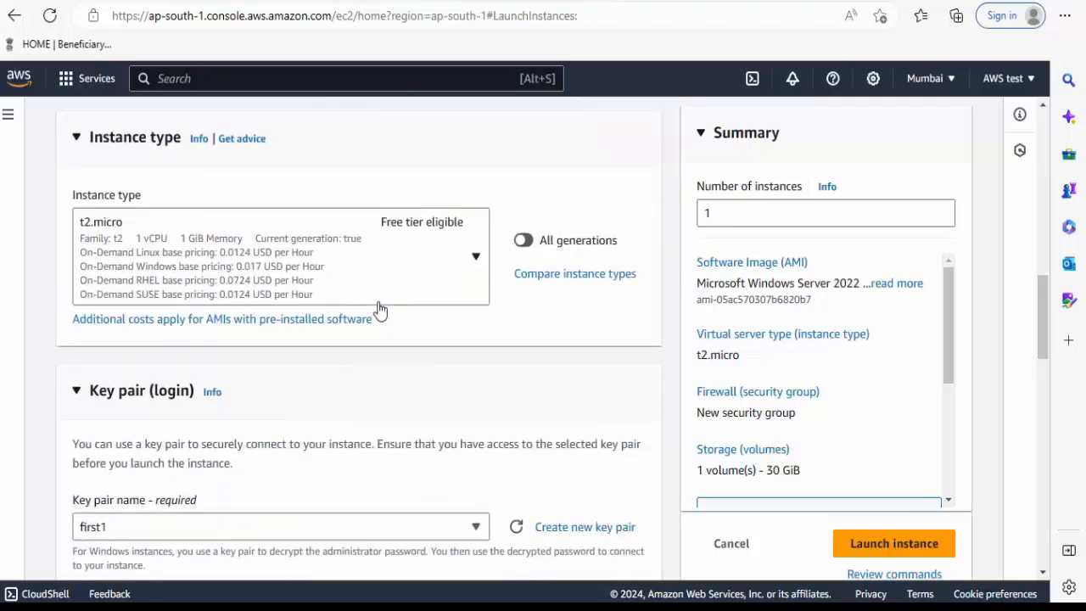
pyautogui.scroll(-3, 379, 310)
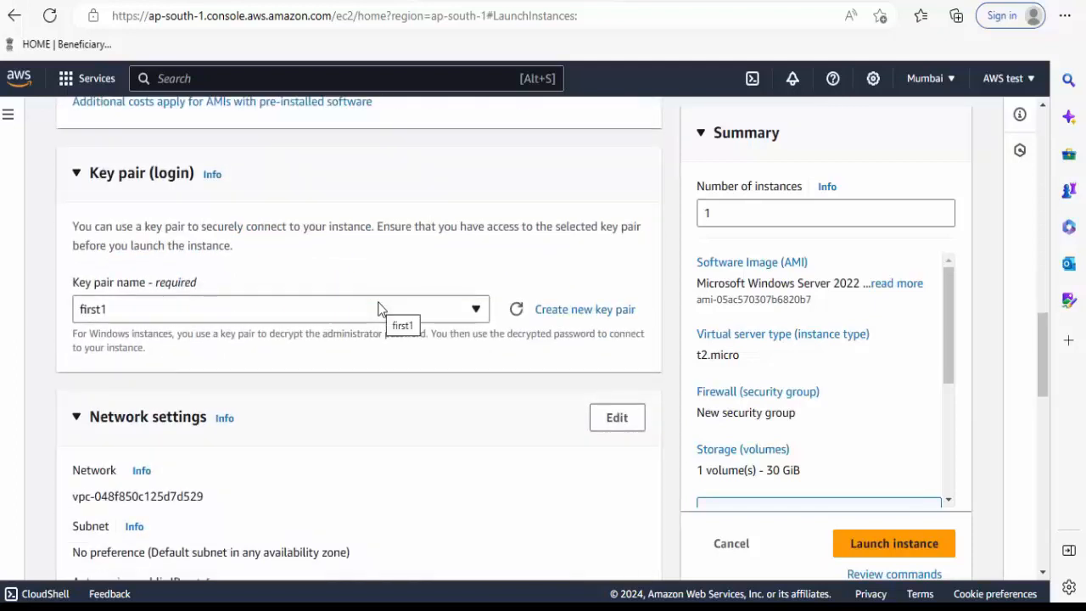
# - Open the network settings for editing and examine the VPC and Subnet fields
pyautogui.scroll(-3, 379, 310)
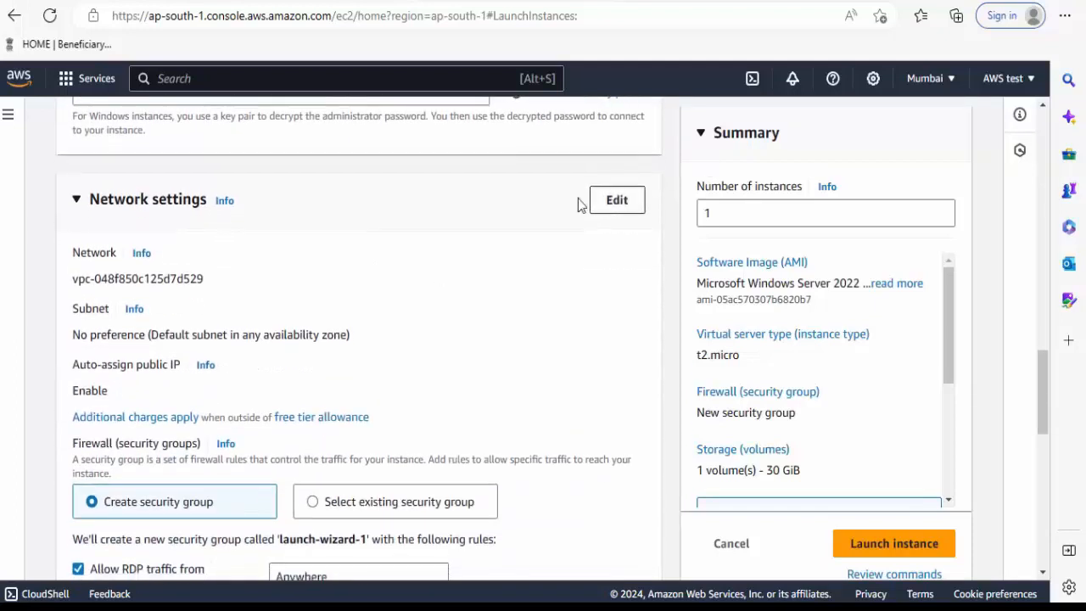
pyautogui.click(622, 202)
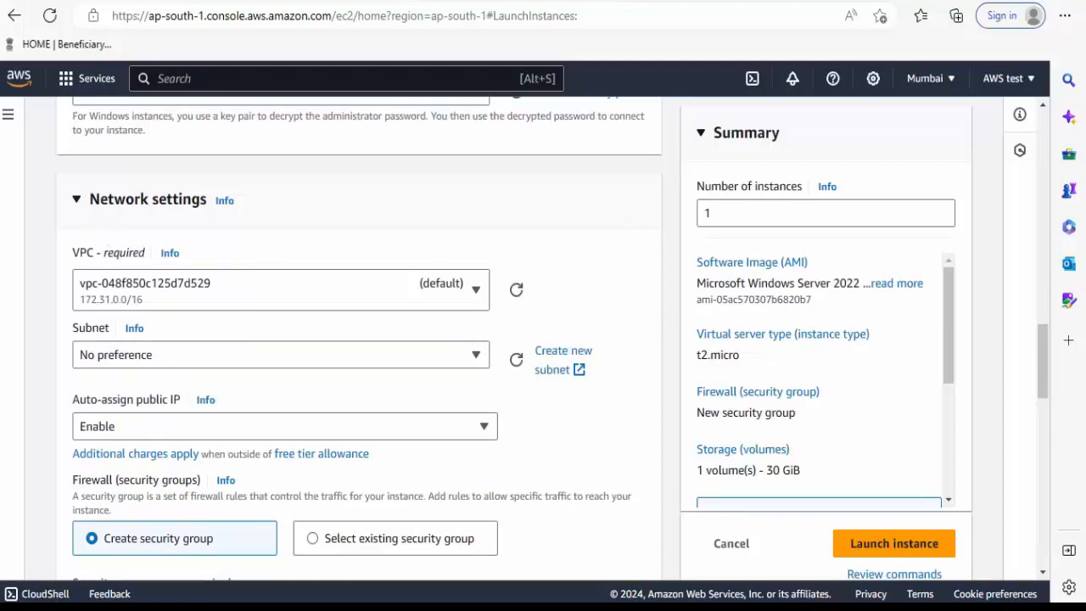
pyautogui.moveTo(66, 236)
pyautogui.mouseDown()
pyautogui.moveTo(399, 335)
pyautogui.moveTo(568, 316)
pyautogui.mouseUp()
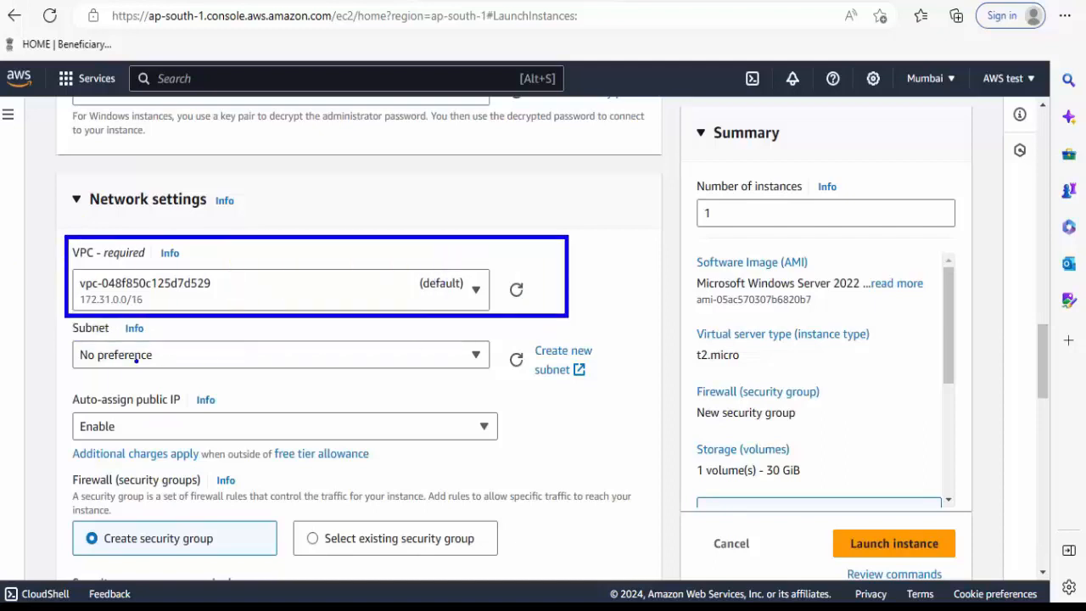
pyautogui.moveTo(53, 322)
pyautogui.mouseDown()
pyautogui.moveTo(486, 386)
pyautogui.moveTo(603, 383)
pyautogui.mouseUp()
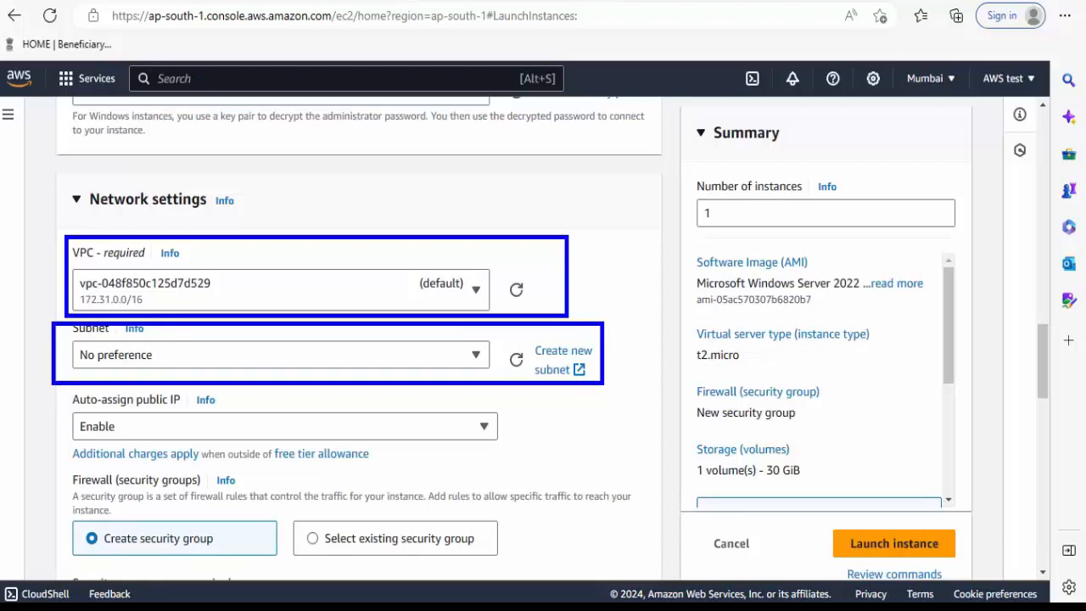
pyautogui.press('Escape')
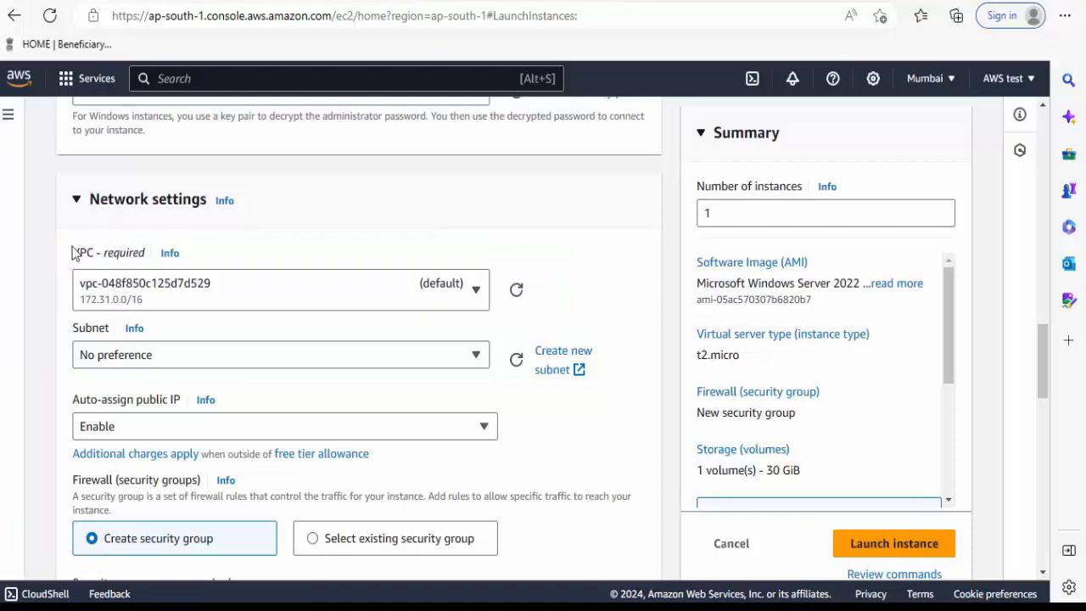
pyautogui.moveTo(72, 253); pyautogui.dragTo(170, 219)
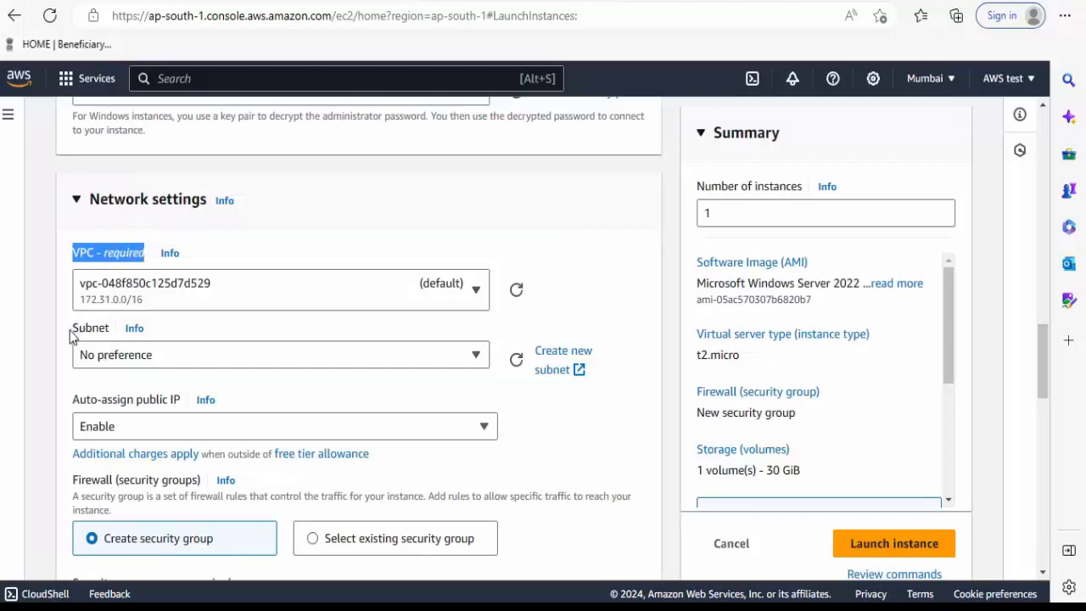
pyautogui.moveTo(71, 337); pyautogui.dragTo(112, 330)
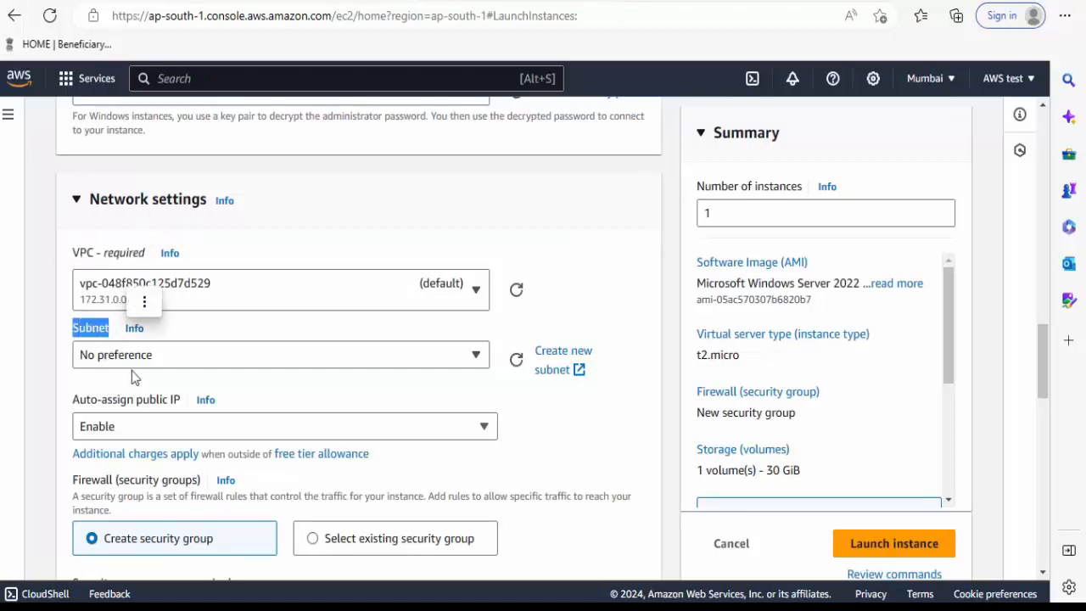
pyautogui.click(242, 392)
# - Choose Enable for auto-assigning a public IP in the network settings
pyautogui.scroll(-1, 241, 393)
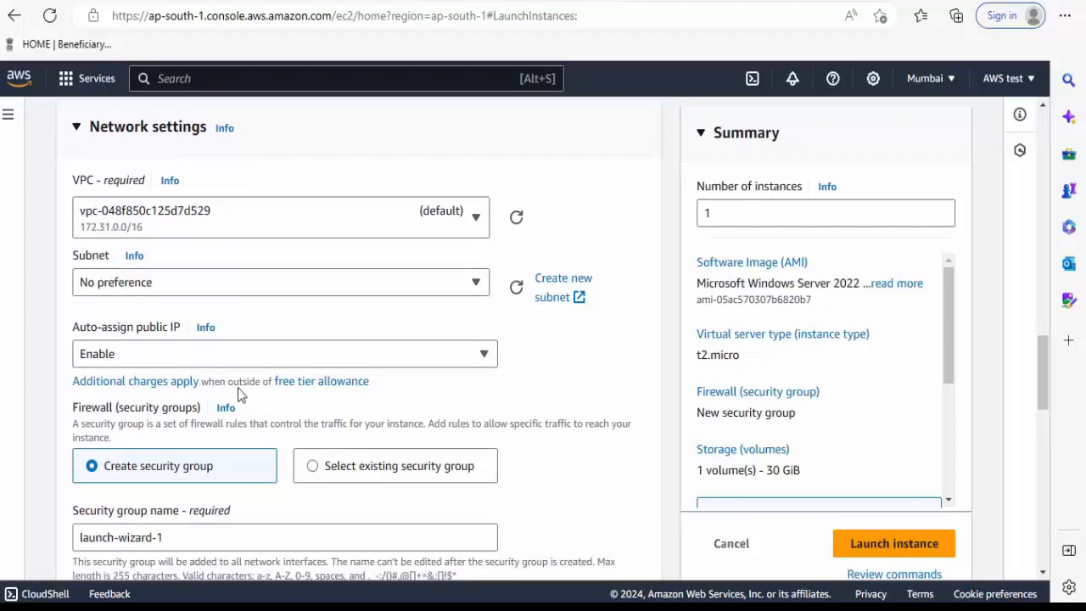
pyautogui.click(145, 355)
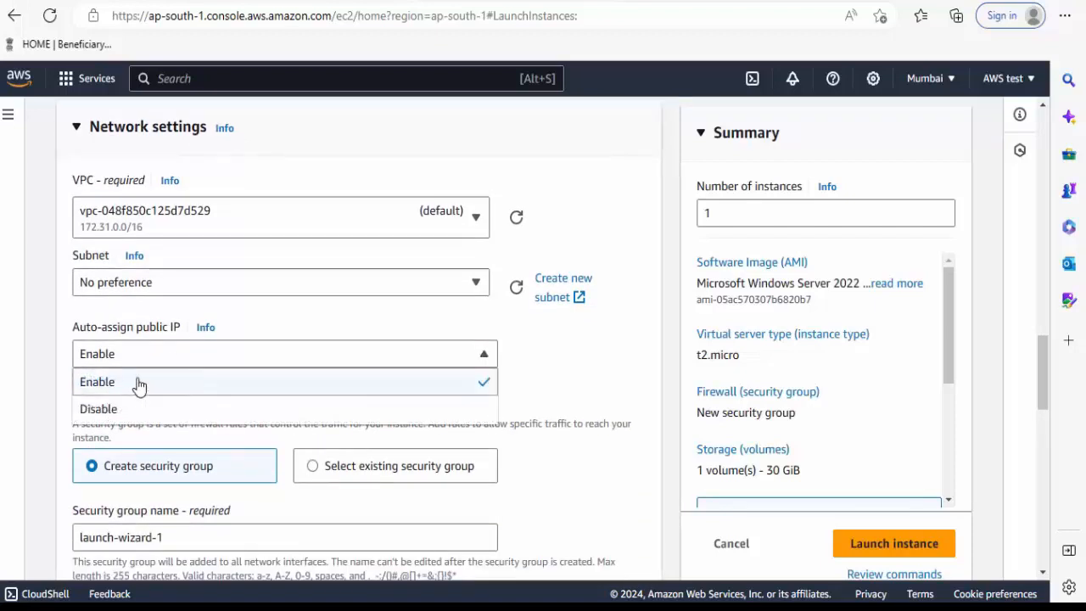
pyautogui.click(138, 384)
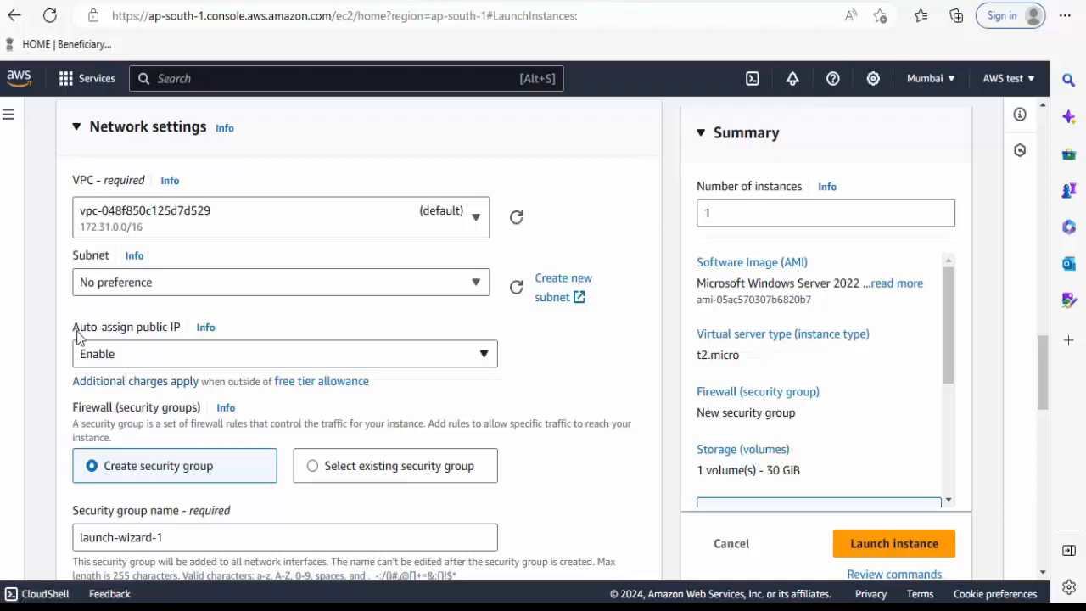
pyautogui.moveTo(75, 336); pyautogui.dragTo(178, 336)
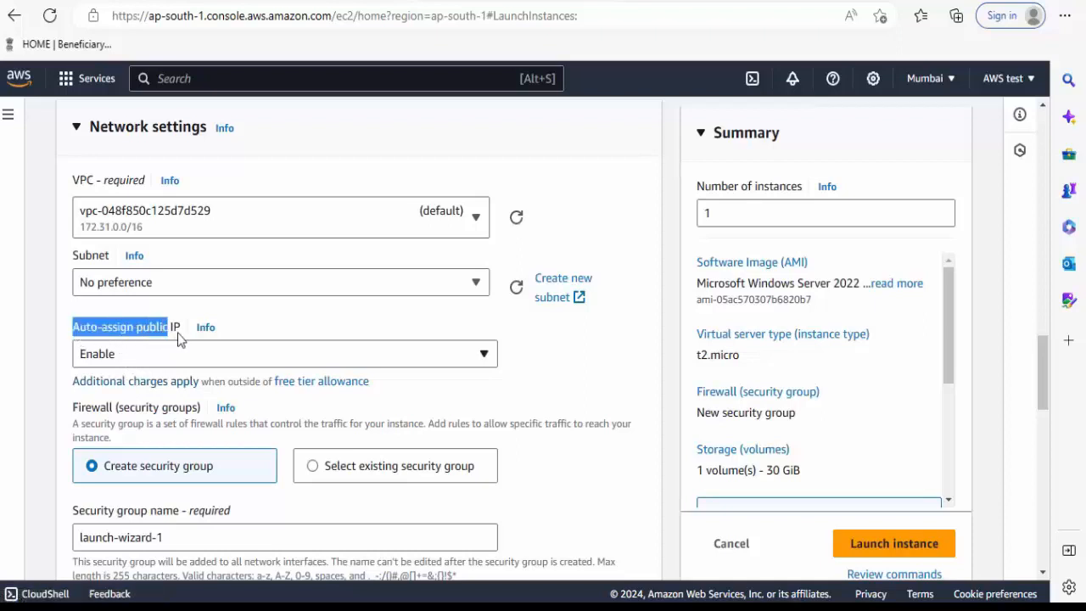
pyautogui.click(330, 324)
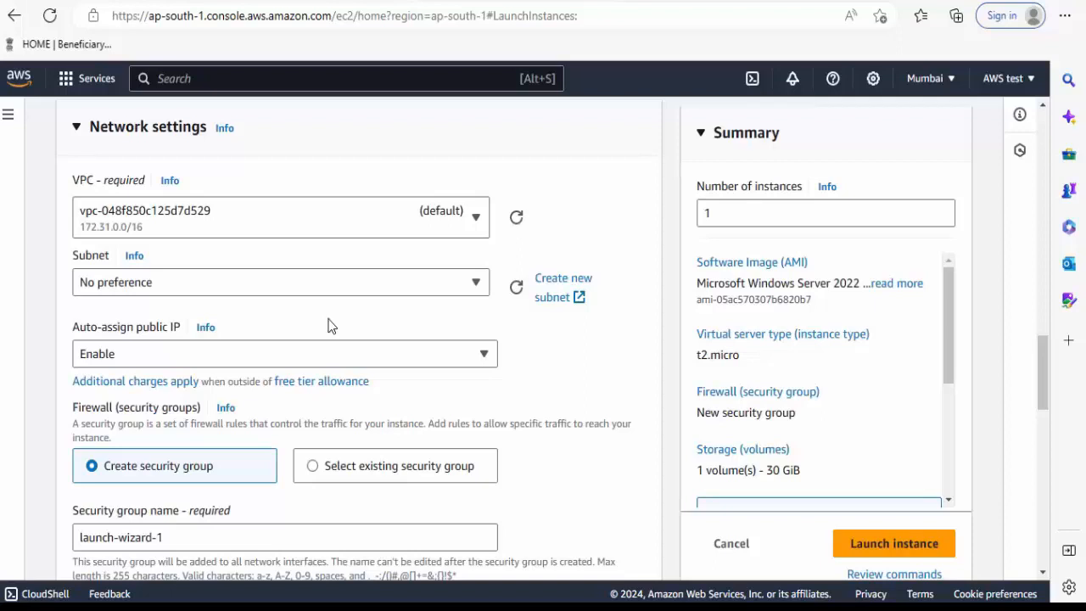
pyautogui.moveTo(180, 330); pyautogui.dragTo(33, 338)
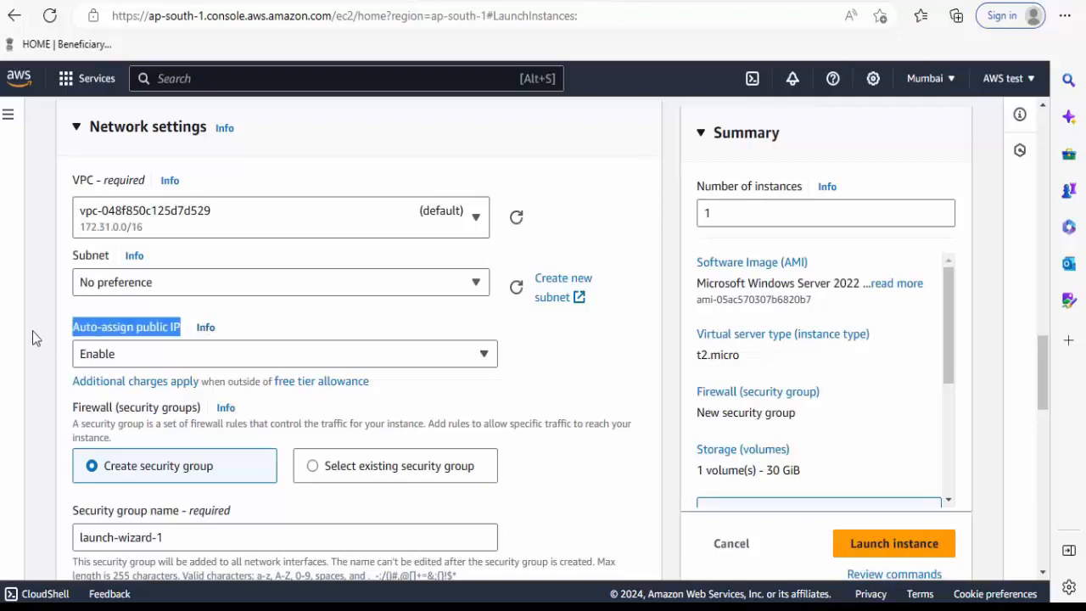
pyautogui.click(297, 327)
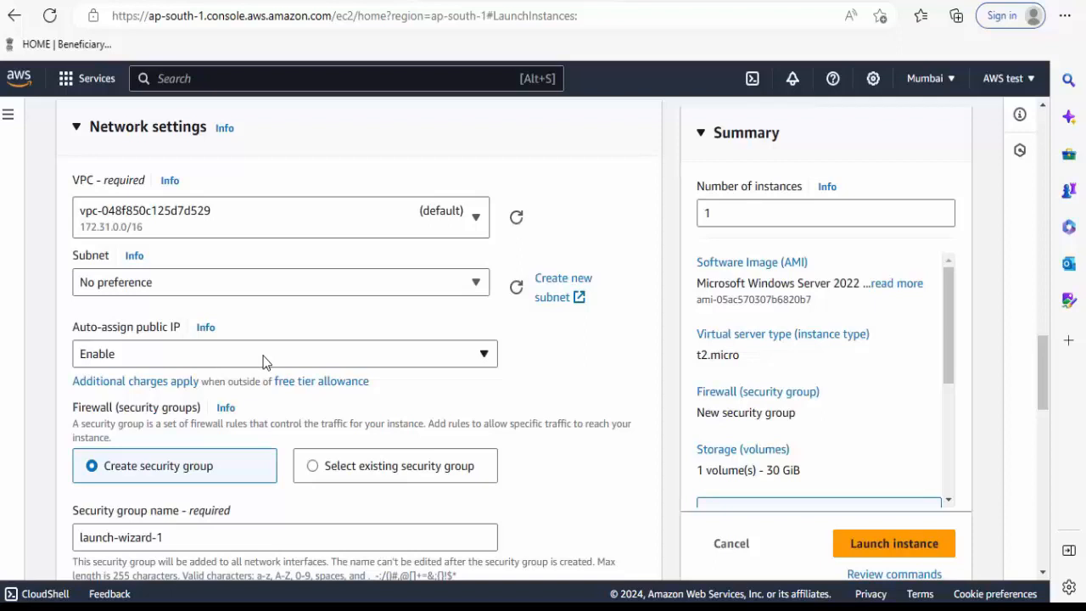
# - Examine the firewall settings, including the new security group's name, description and inbound rule
pyautogui.scroll(-1, 592, 492)
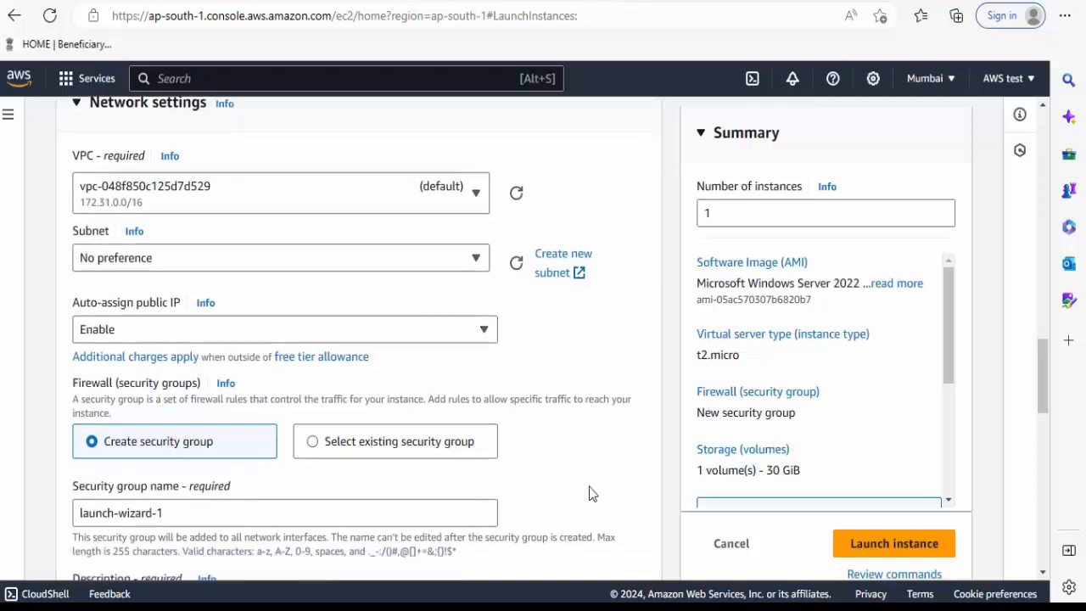
pyautogui.scroll(-2, 591, 492)
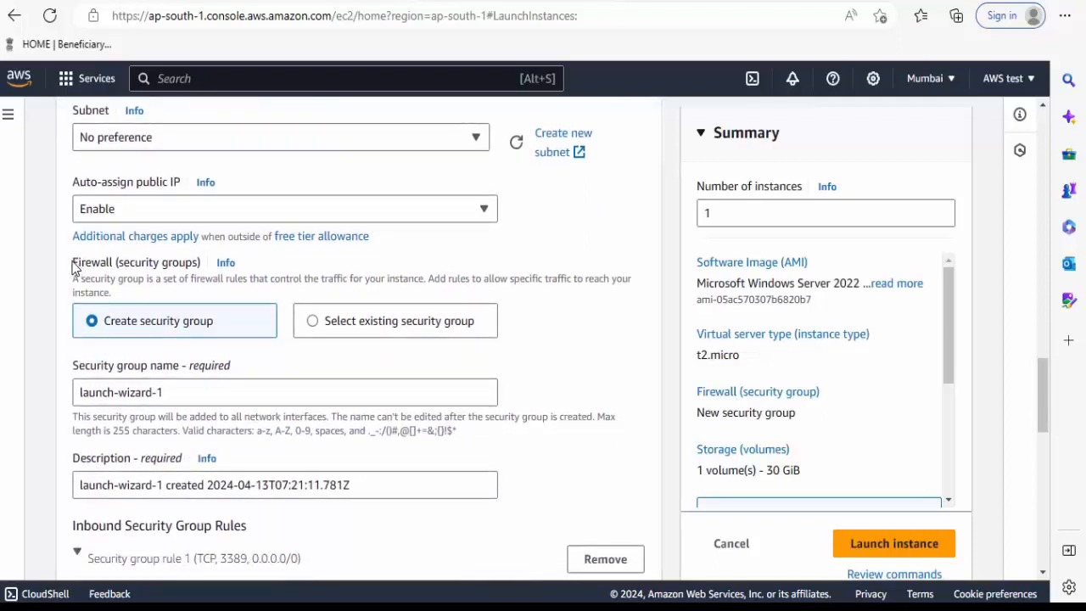
pyautogui.moveTo(72, 268); pyautogui.dragTo(201, 279)
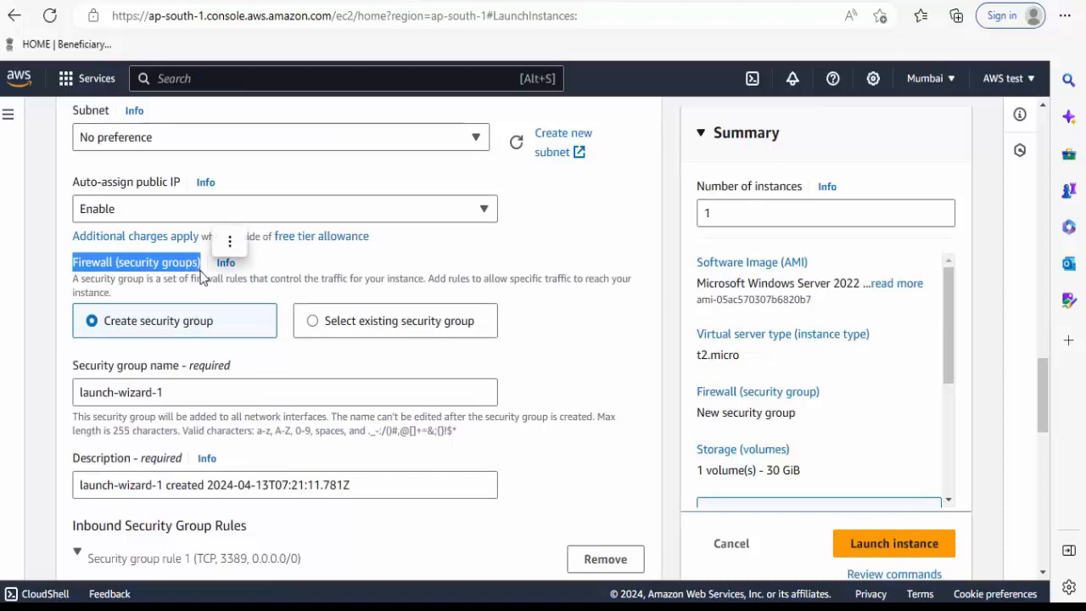
pyautogui.click(558, 359)
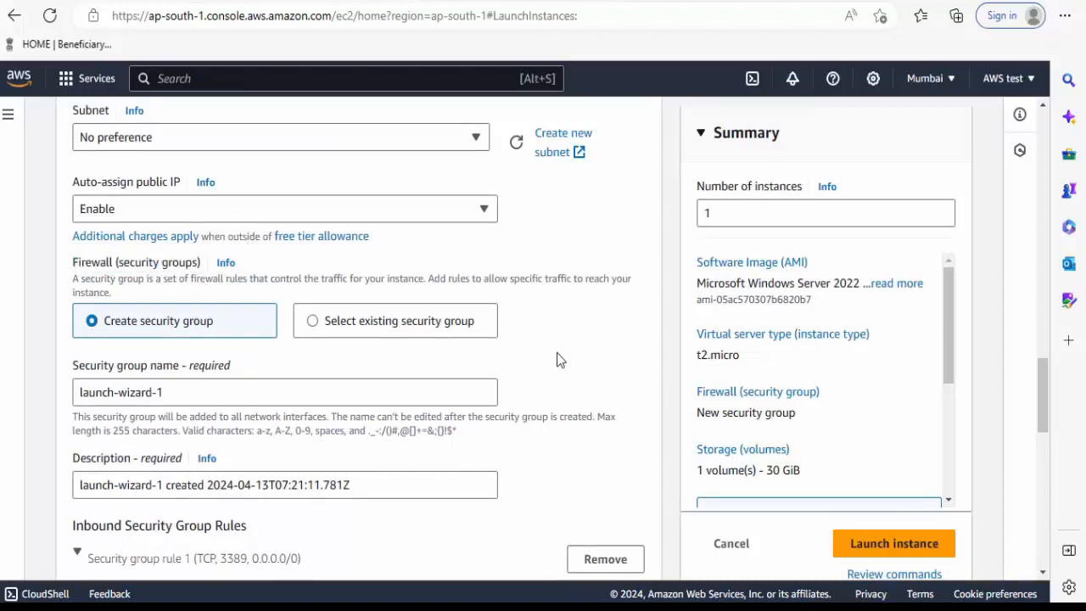
pyautogui.scroll(-3, 558, 360)
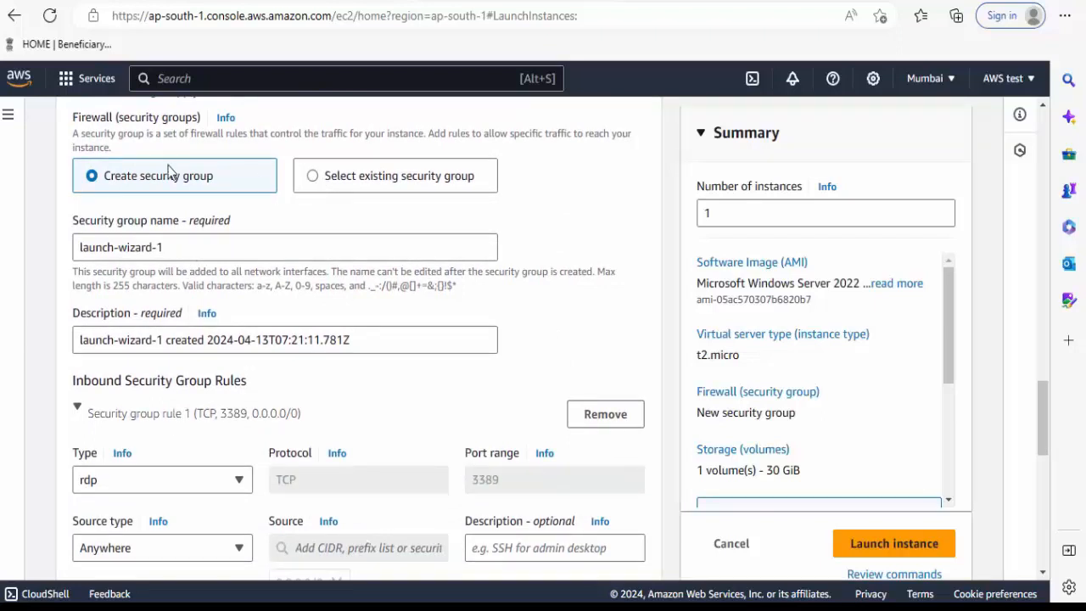
pyautogui.moveTo(174, 247); pyautogui.dragTo(51, 255)
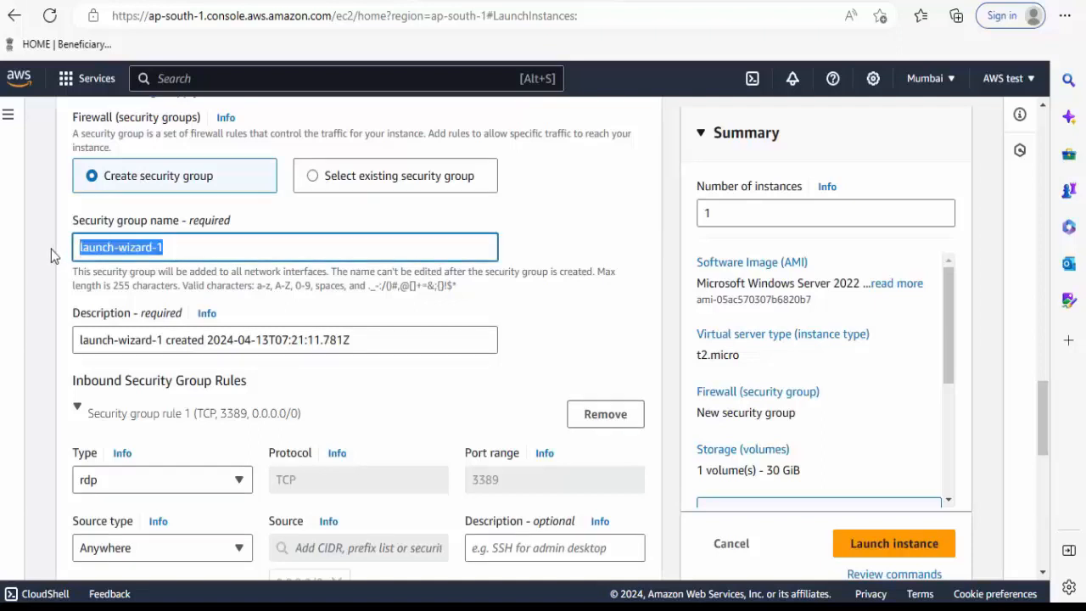
pyautogui.click(339, 370)
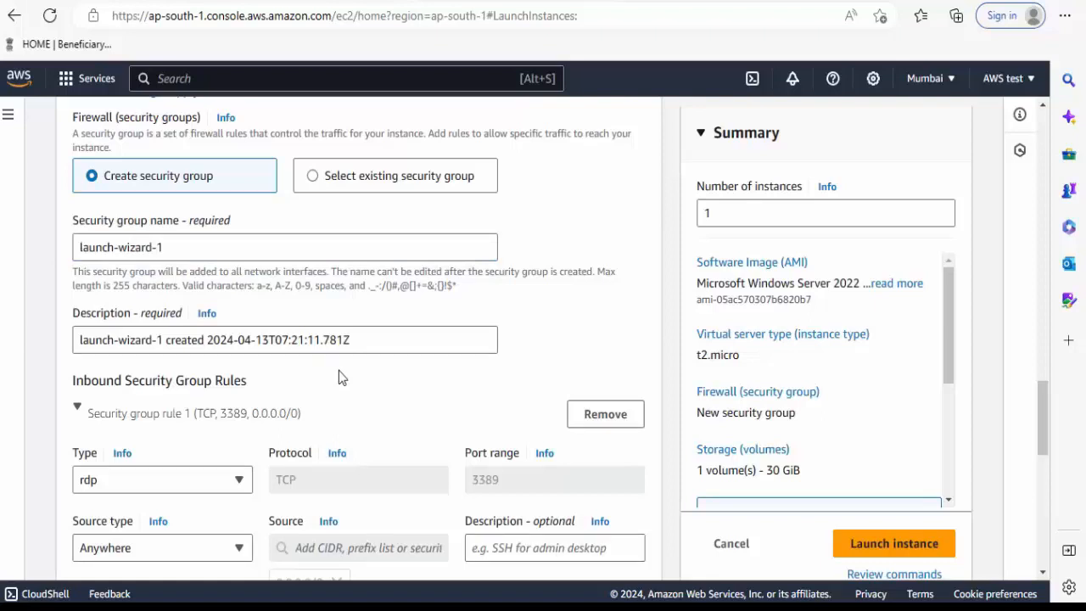
pyautogui.scroll(-3, 339, 377)
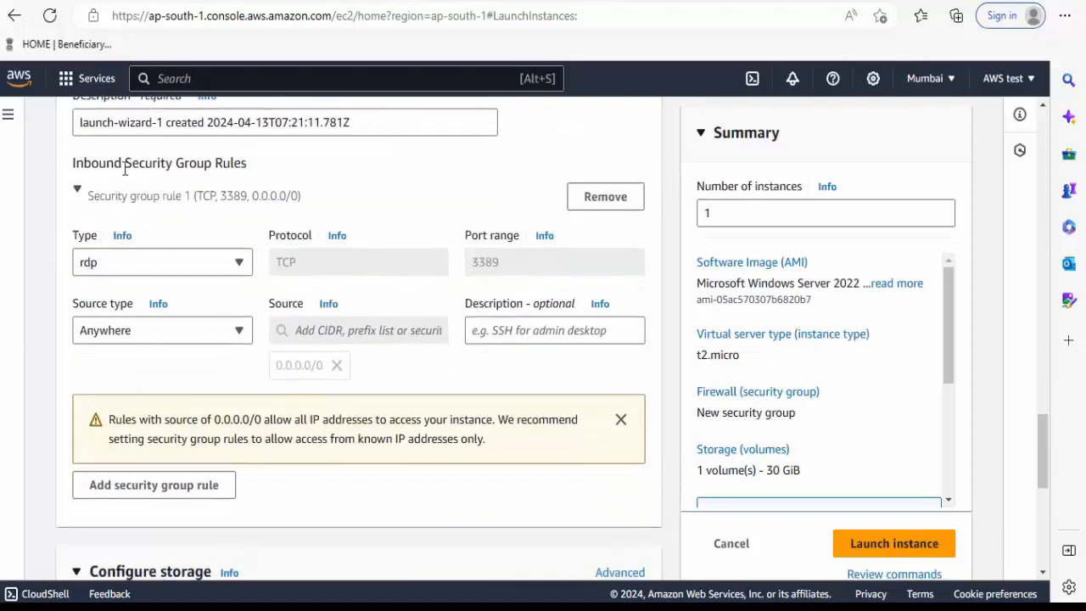
# - Examine the inbound security group rules and the storage settings of the instance
pyautogui.moveTo(124, 169); pyautogui.dragTo(220, 178)
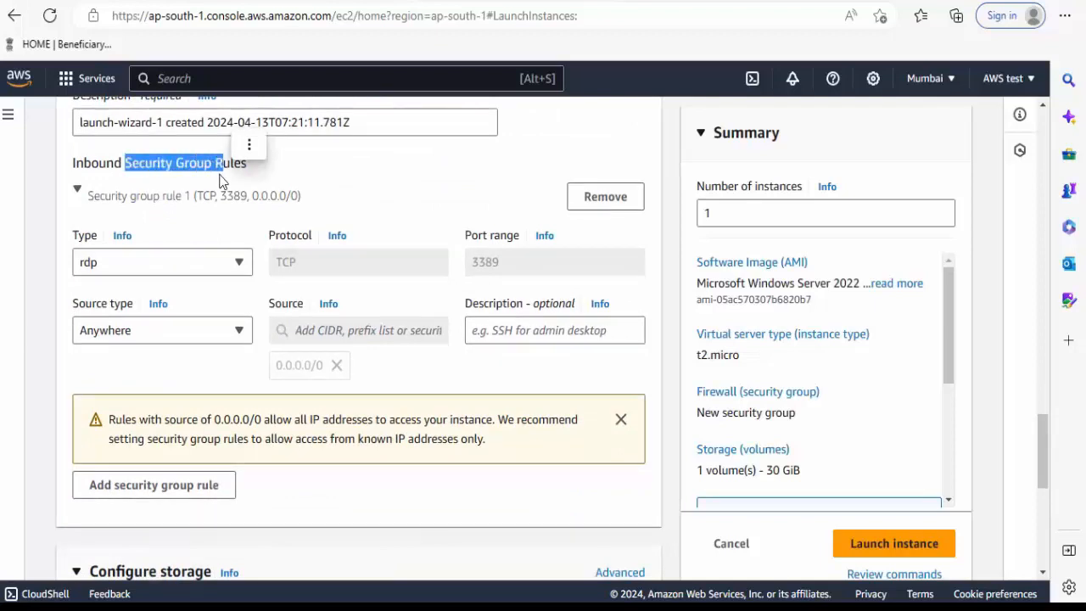
pyautogui.click(297, 184)
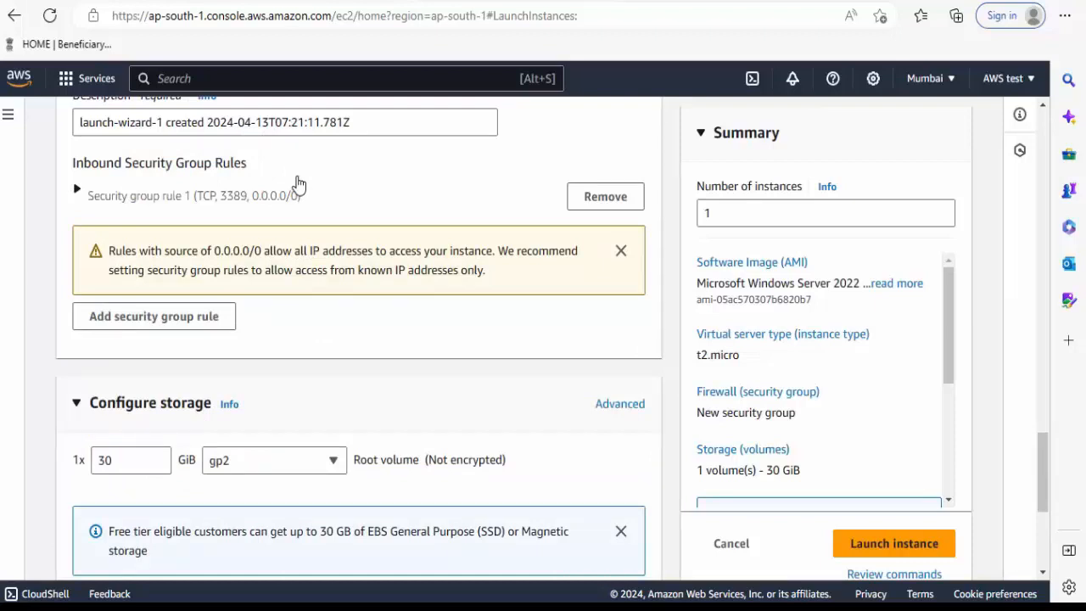
pyautogui.scroll(-2, 299, 184)
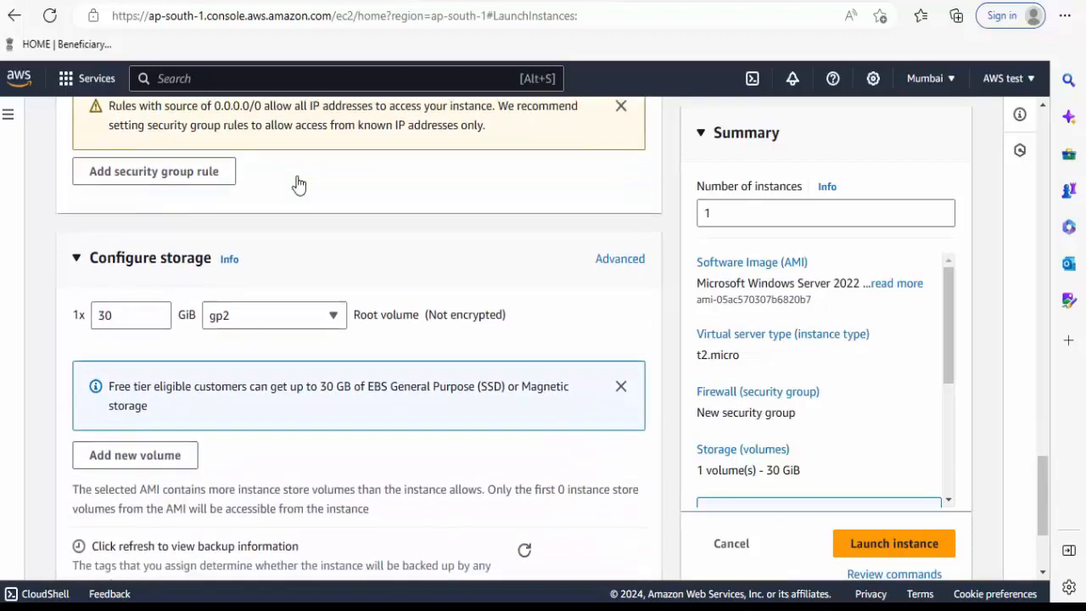
pyautogui.scroll(3, 299, 184)
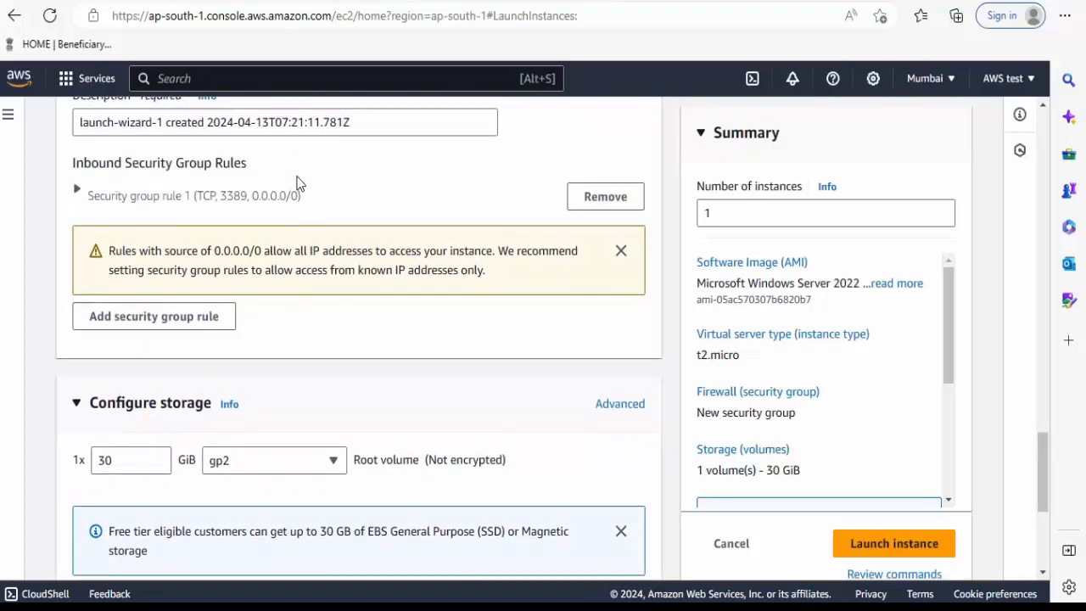
pyautogui.scroll(2, 298, 184)
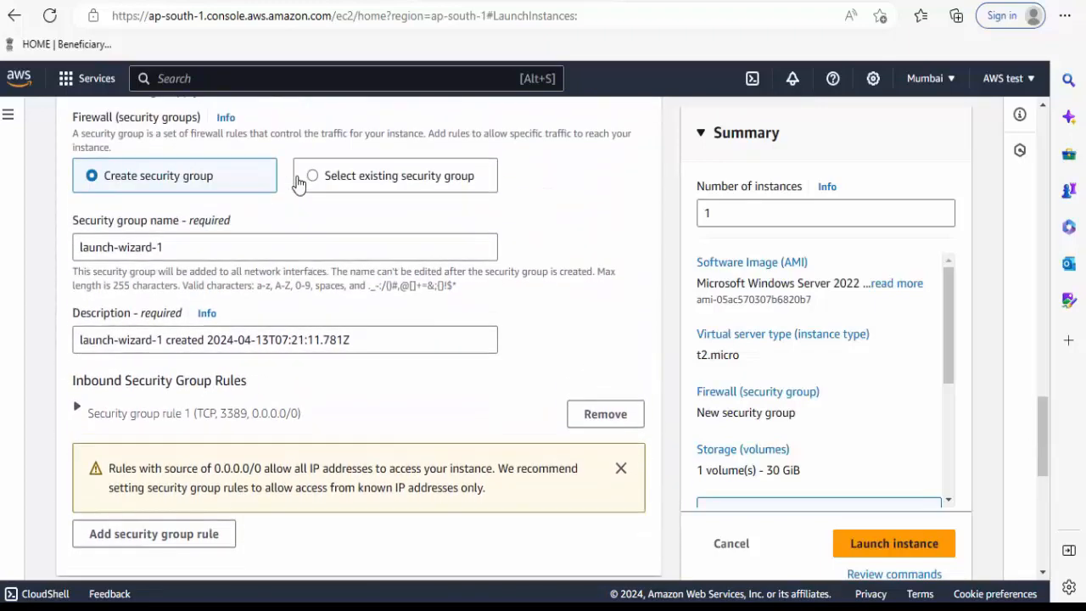
pyautogui.scroll(-3, 299, 184)
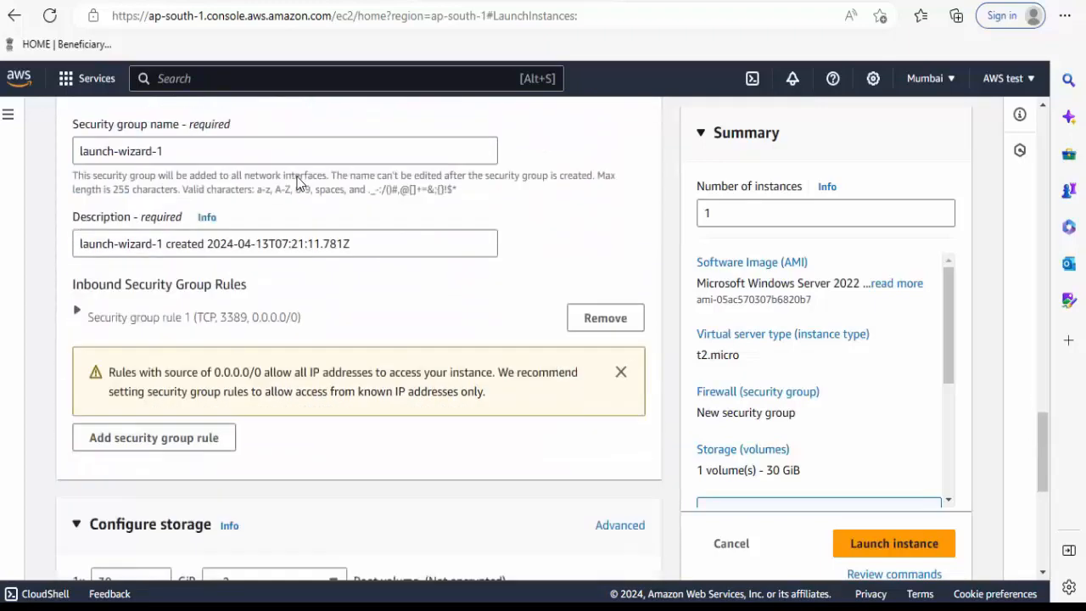
pyautogui.scroll(-3, 299, 184)
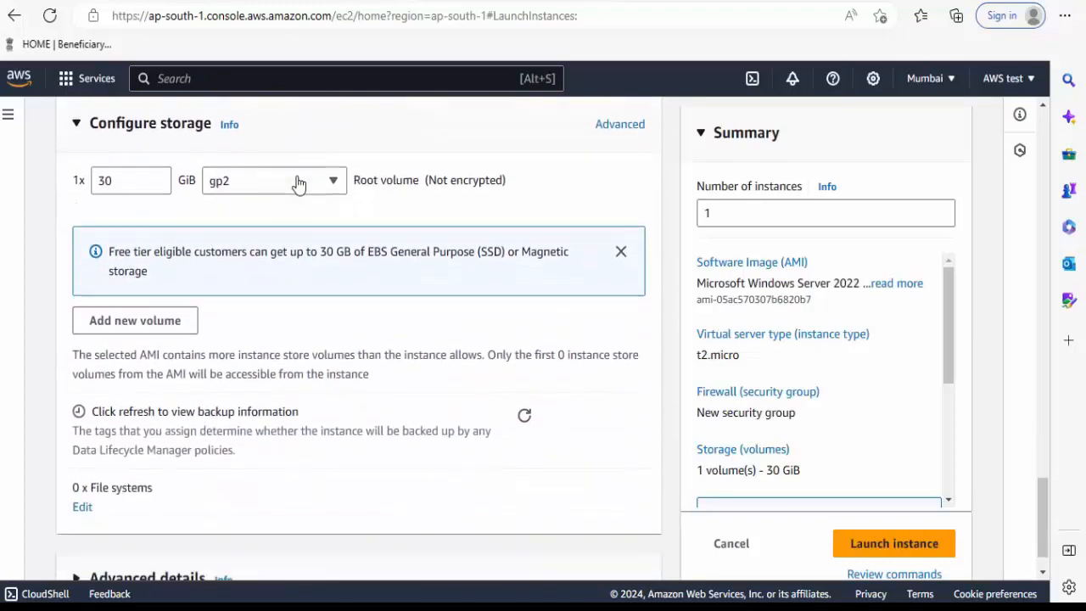
pyautogui.scroll(5, 299, 184)
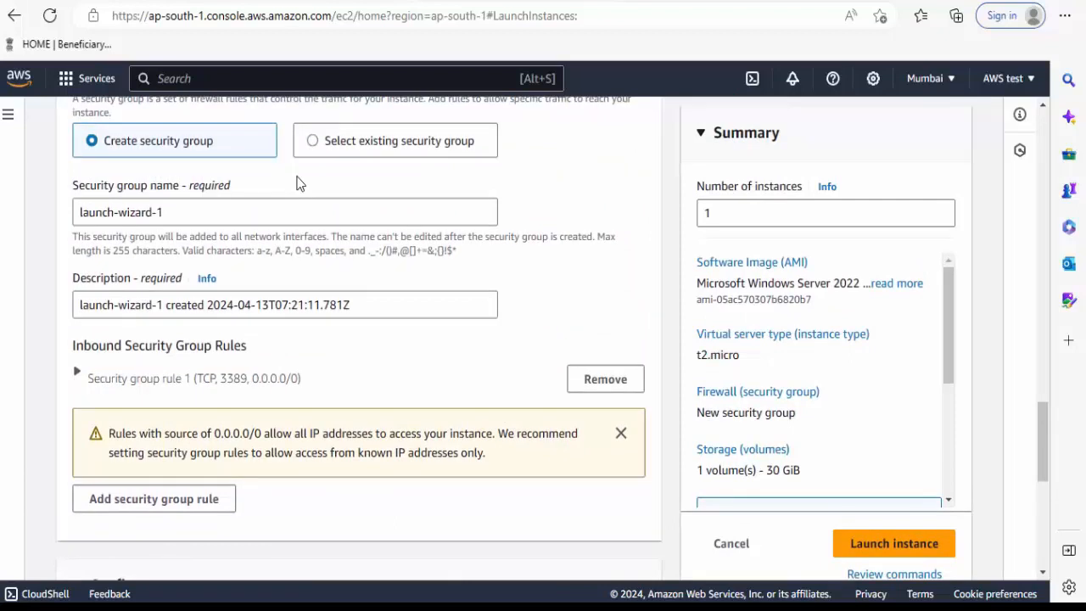
# - Add a second inbound security group rule and set its type to All TCP
pyautogui.click(166, 499)
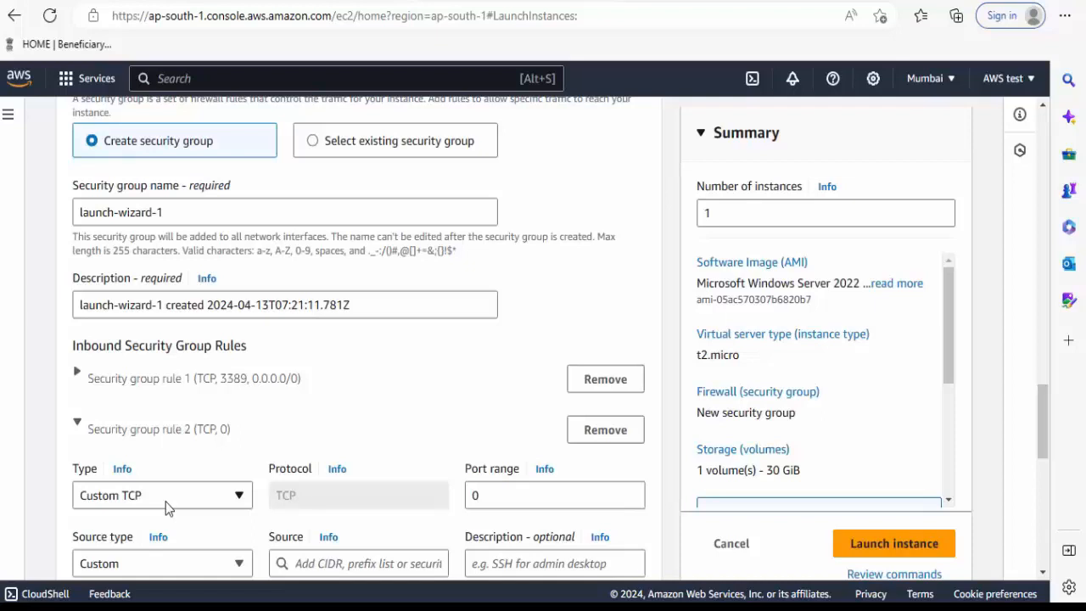
pyautogui.click(165, 501)
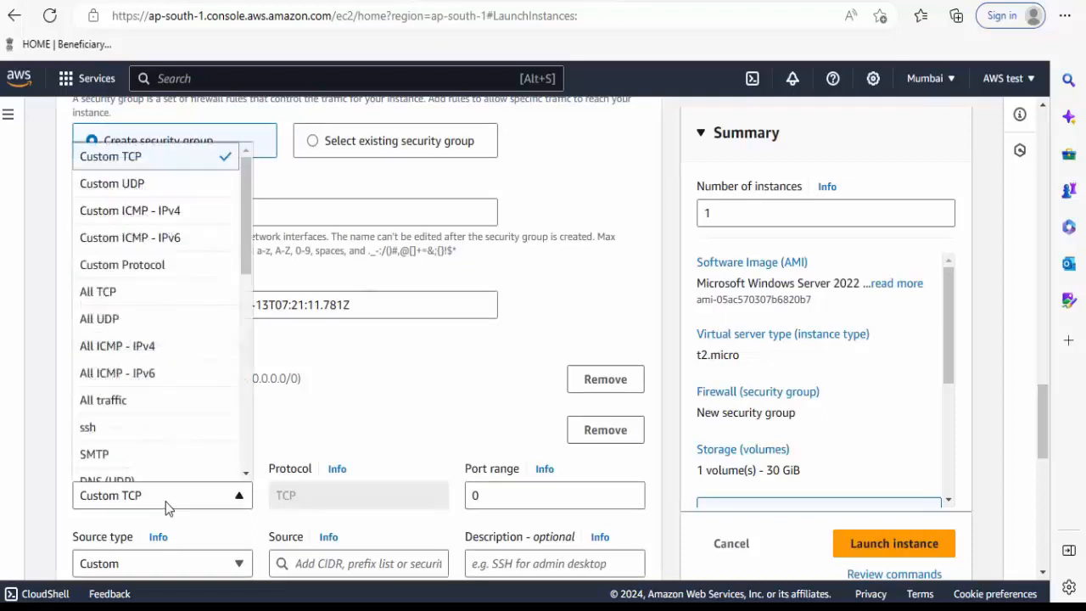
pyautogui.click(150, 292)
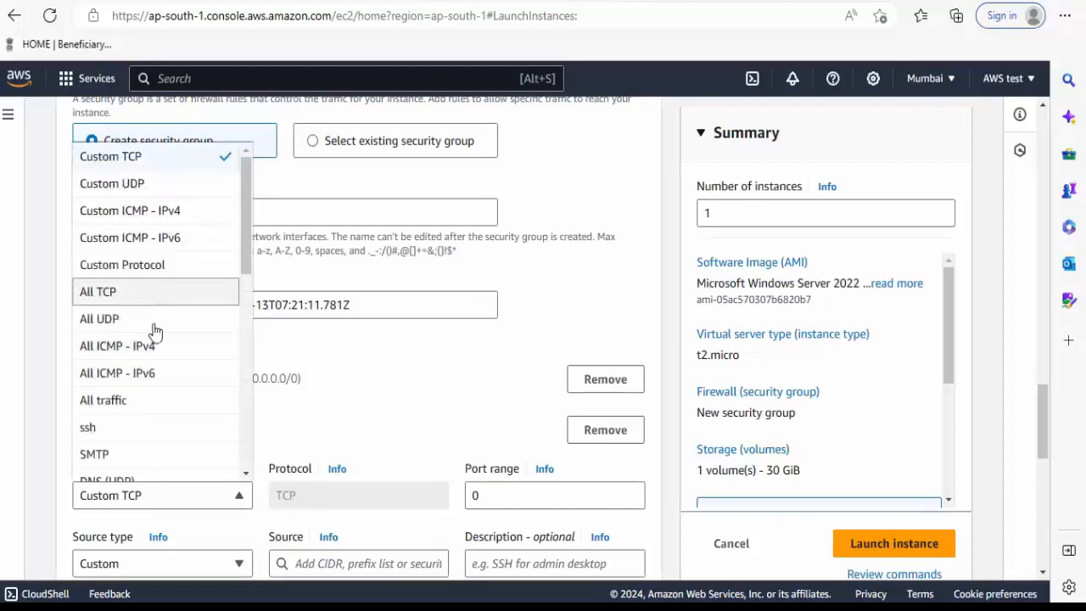
# - Expand the rdp rule, examine its source type options, and collapse the second rule
pyautogui.click(344, 379)
pyautogui.scroll(-1, 335, 386)
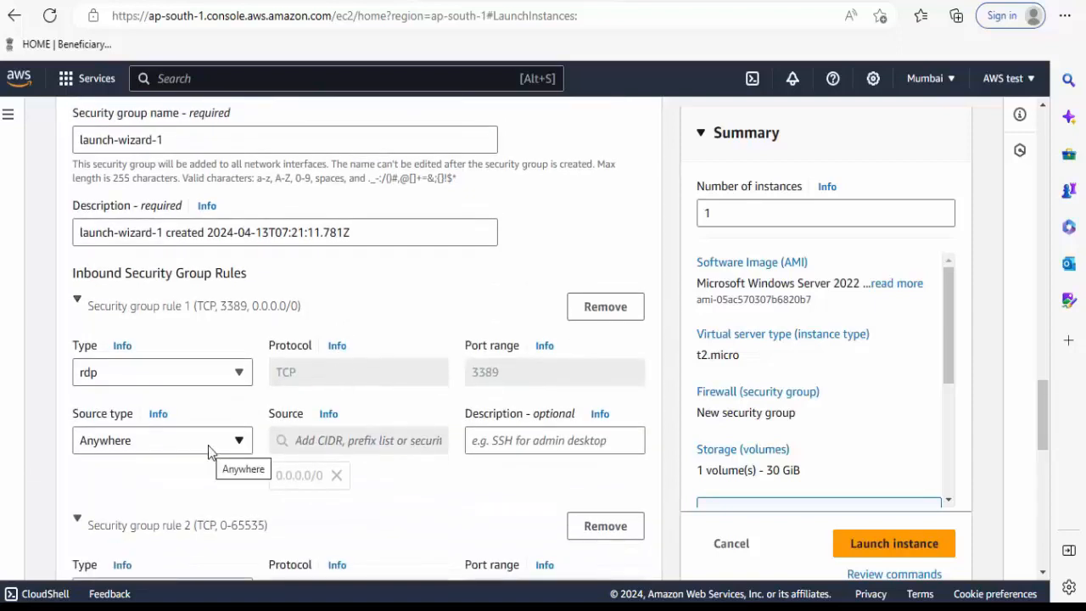
pyautogui.click(235, 442)
pyautogui.click(235, 442)
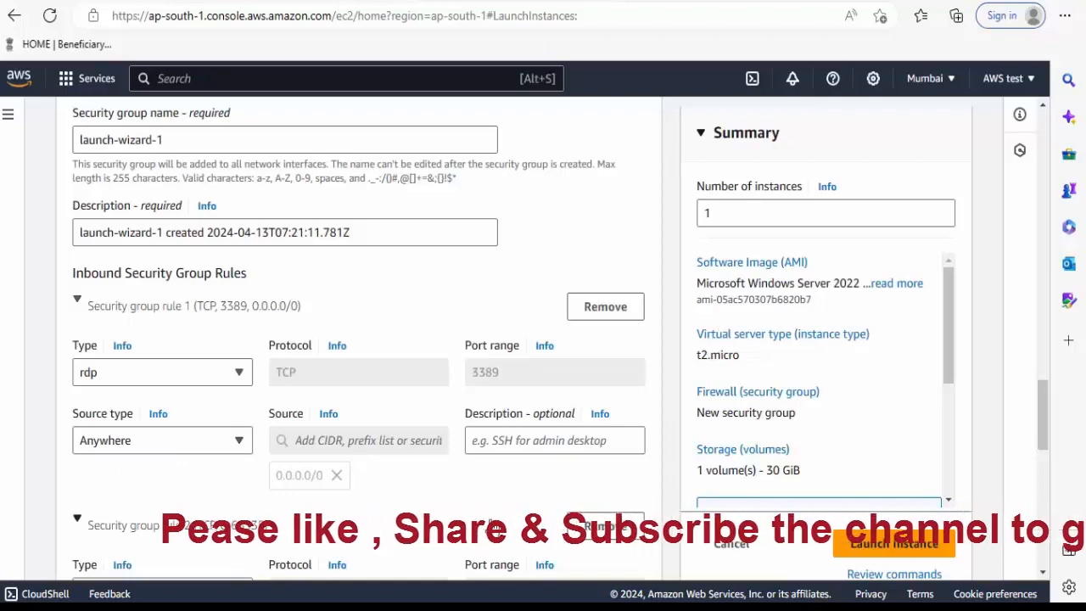
pyautogui.click(495, 525)
pyautogui.scroll(-4, 495, 525)
pyautogui.scroll(2, 493, 525)
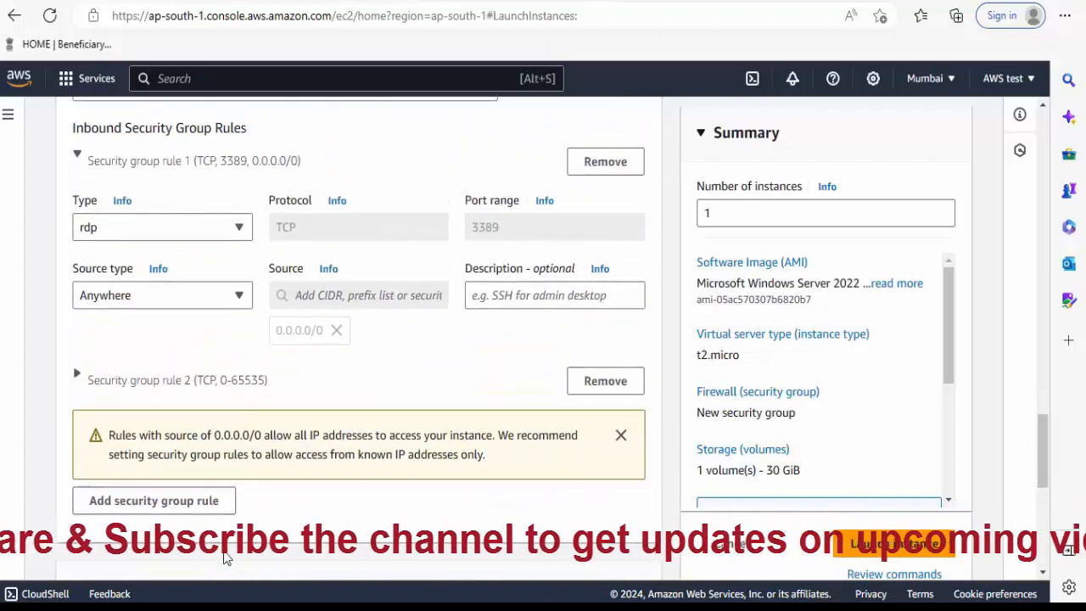
# - Add a third inbound security group rule with the type All TCP and collapse it
pyautogui.click(156, 502)
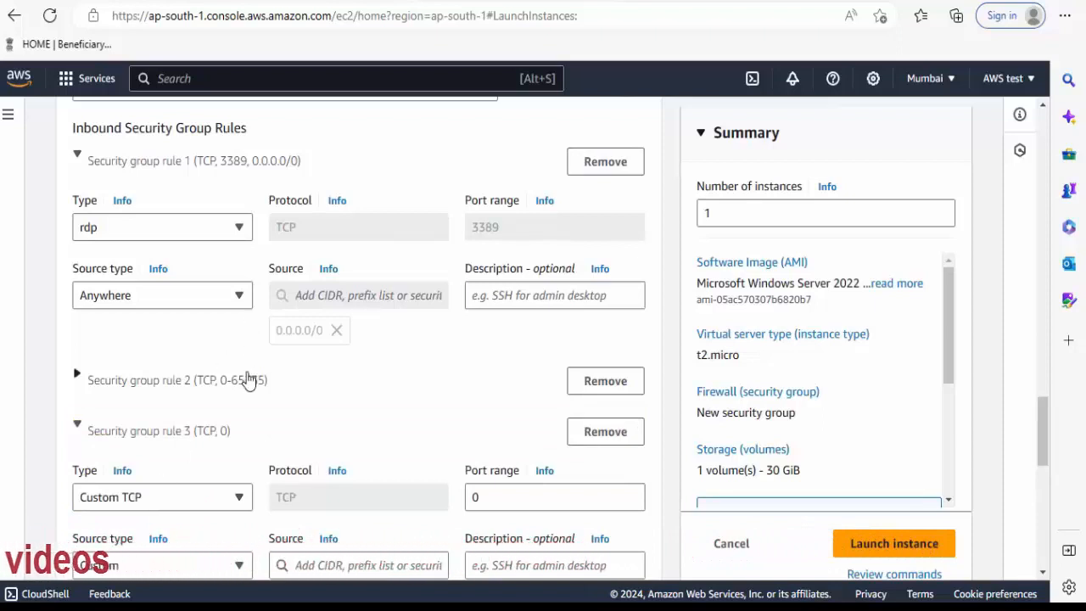
pyautogui.click(212, 501)
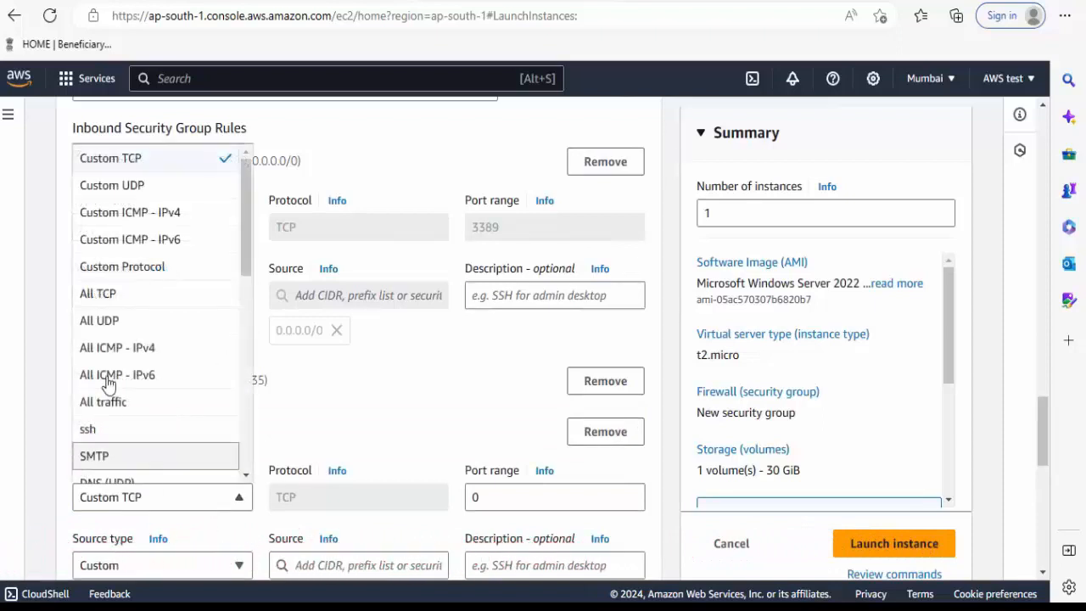
pyautogui.click(140, 293)
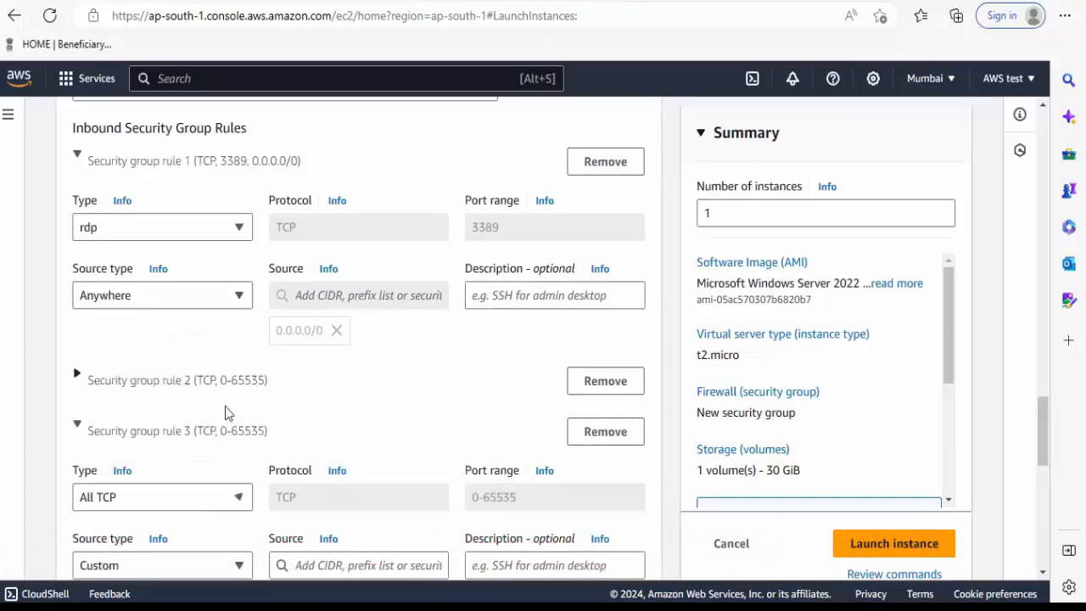
pyautogui.click(329, 441)
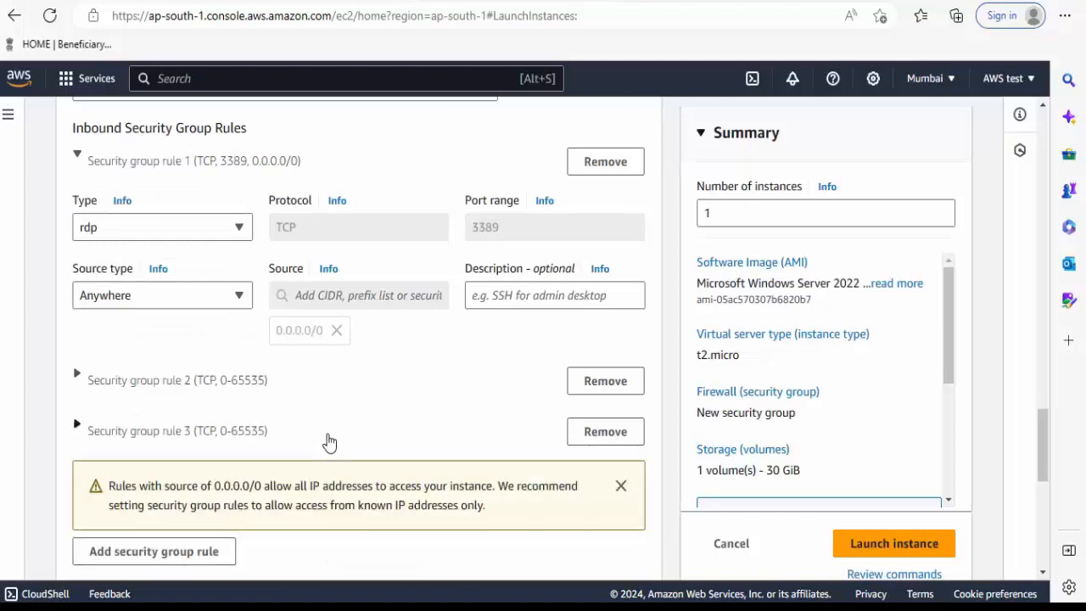
# - Expand the second security group rule and set its source type to Anywhere
pyautogui.click(78, 378)
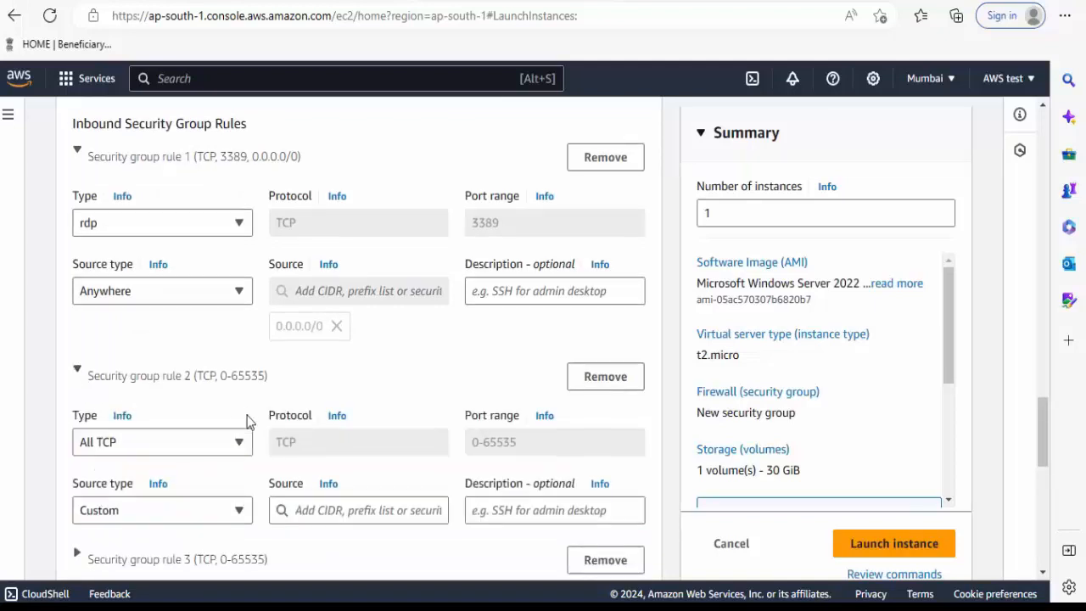
pyautogui.scroll(-2, 245, 417)
pyautogui.click(224, 379)
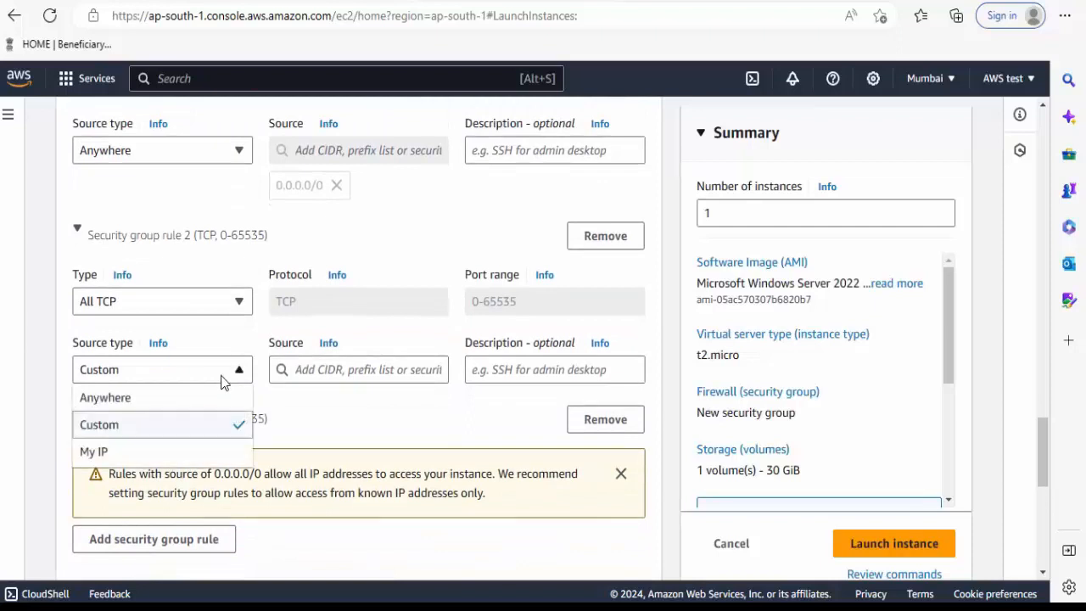
pyautogui.click(180, 400)
pyautogui.scroll(-2, 181, 400)
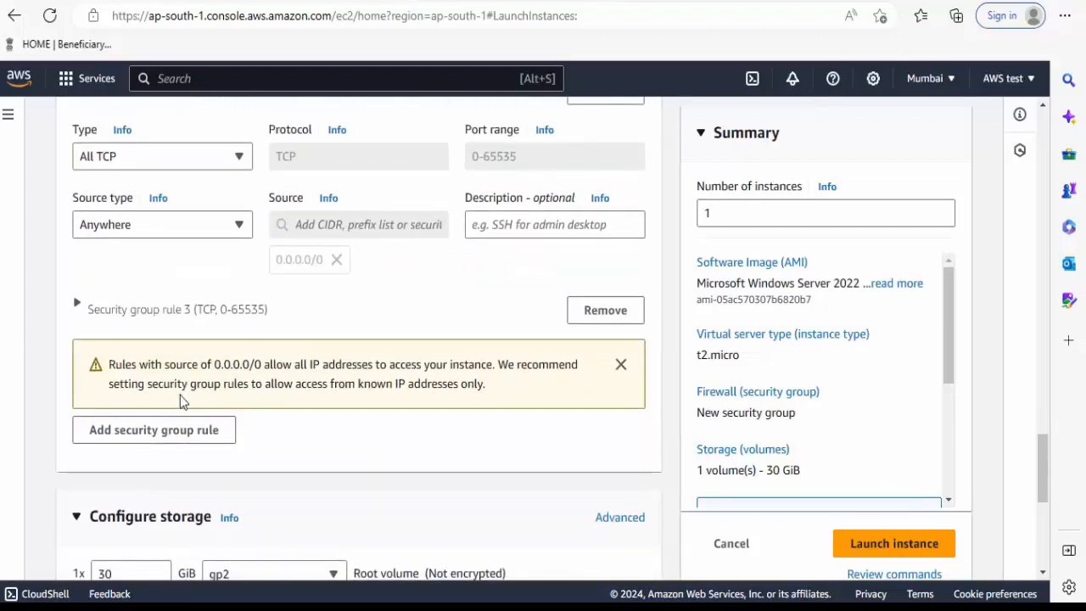
# - Change the third security group rule's type to HTTP and its source type to Anywhere
pyautogui.click(79, 307)
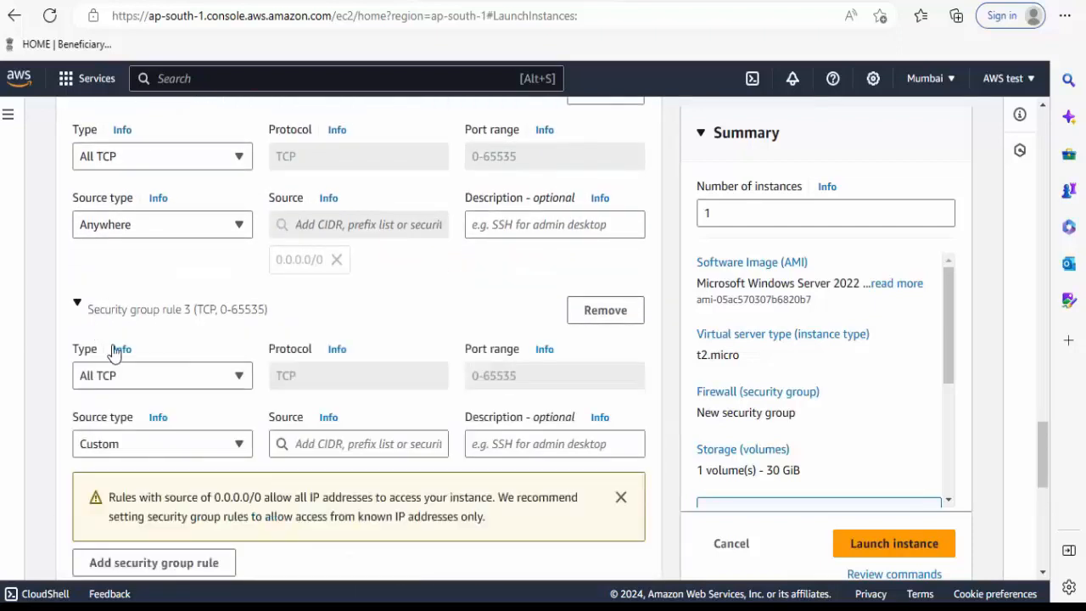
pyautogui.click(198, 382)
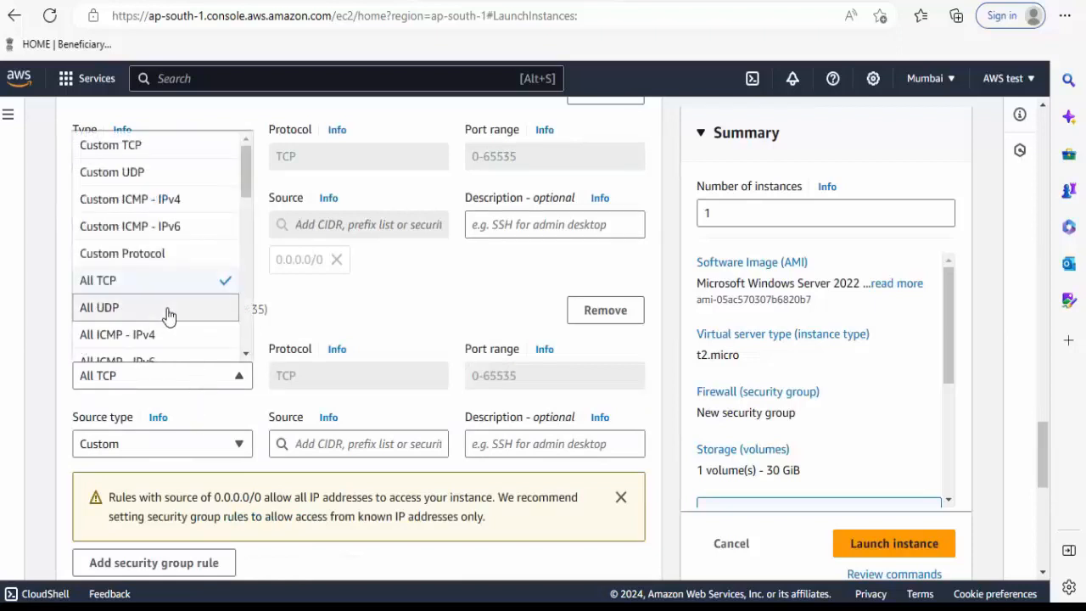
pyautogui.scroll(-1, 169, 315)
pyautogui.scroll(-3, 169, 316)
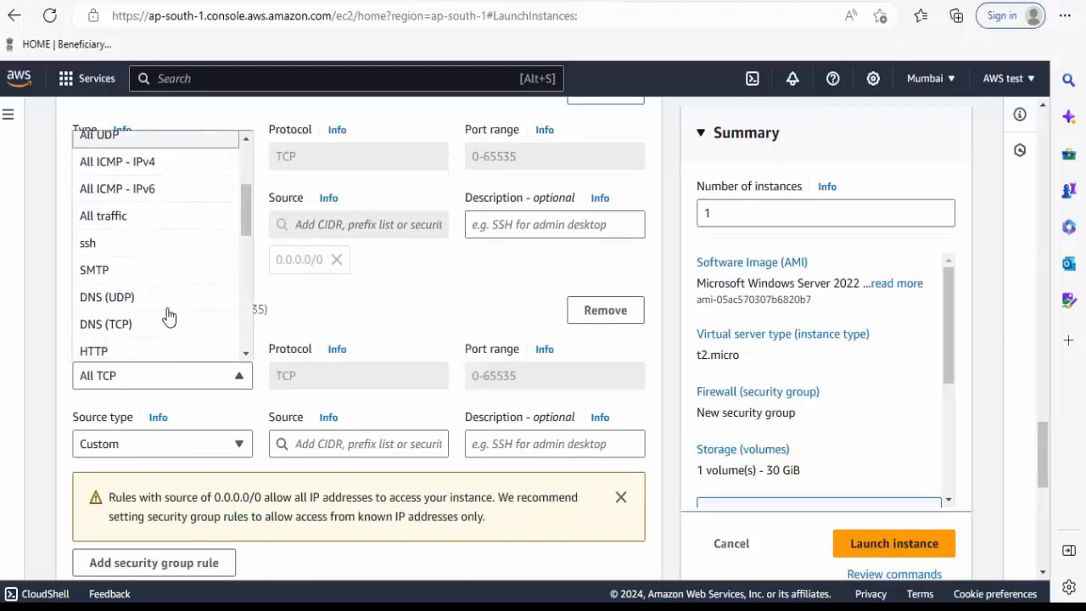
pyautogui.click(118, 263)
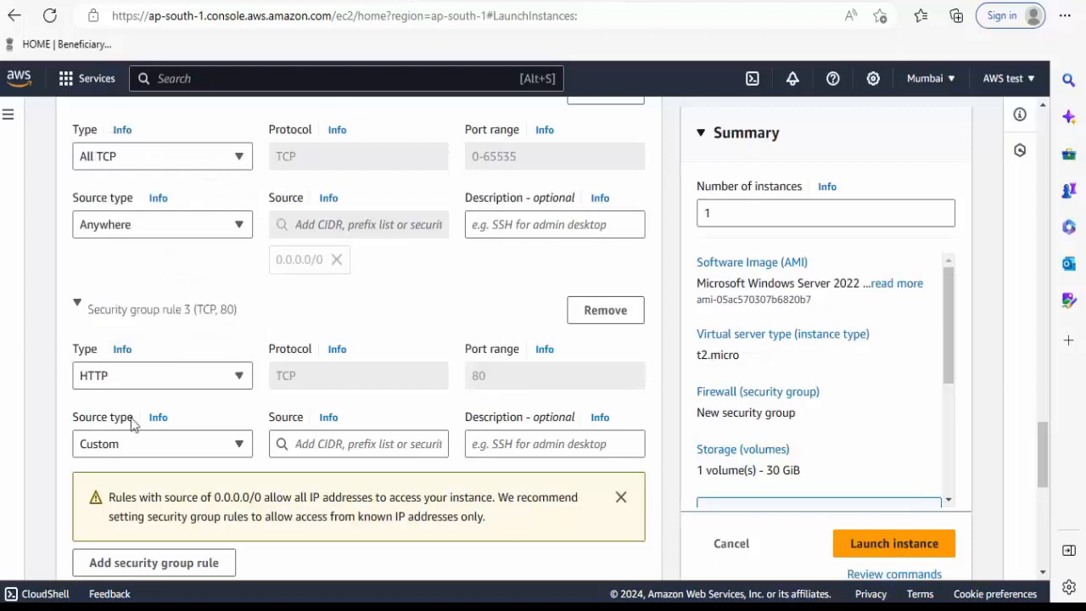
pyautogui.click(156, 436)
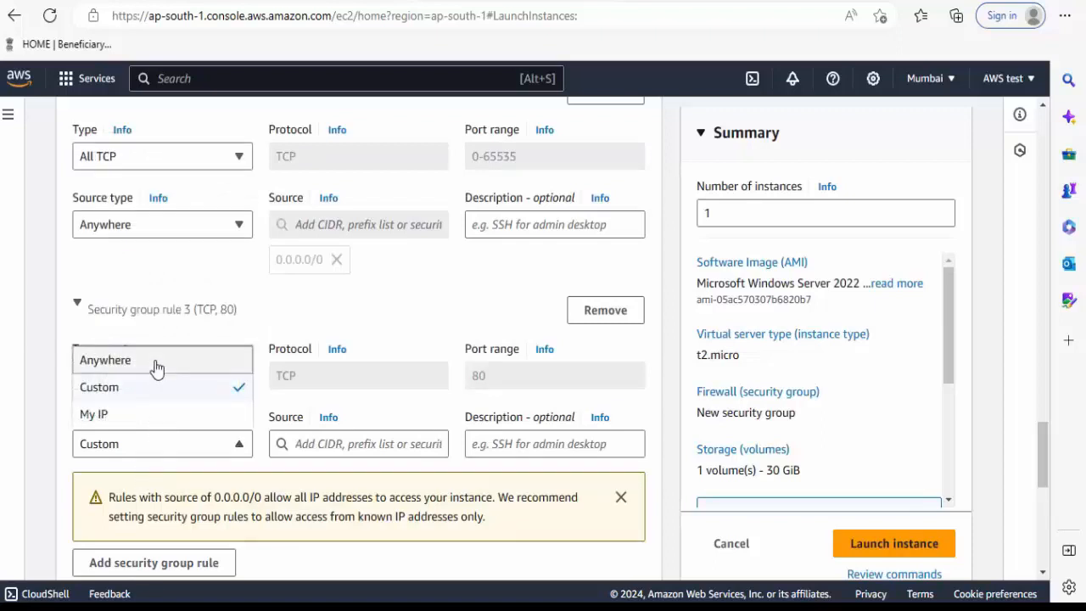
pyautogui.click(155, 363)
pyautogui.scroll(-1, 310, 319)
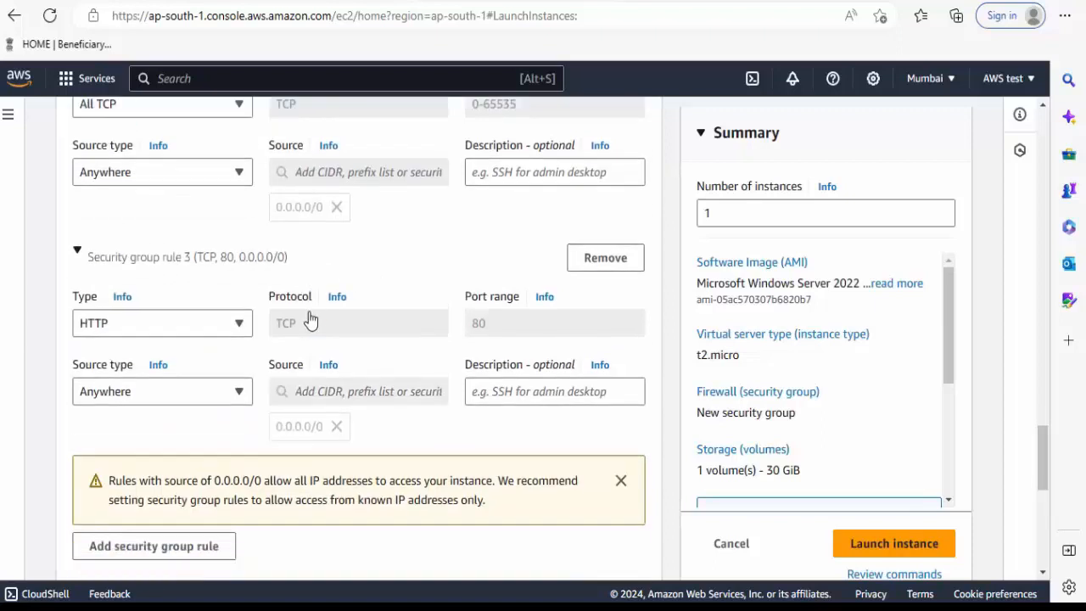
# - Add a fourth inbound security group rule with type HTTPS and source type Anywhere
pyautogui.scroll(-2, 310, 319)
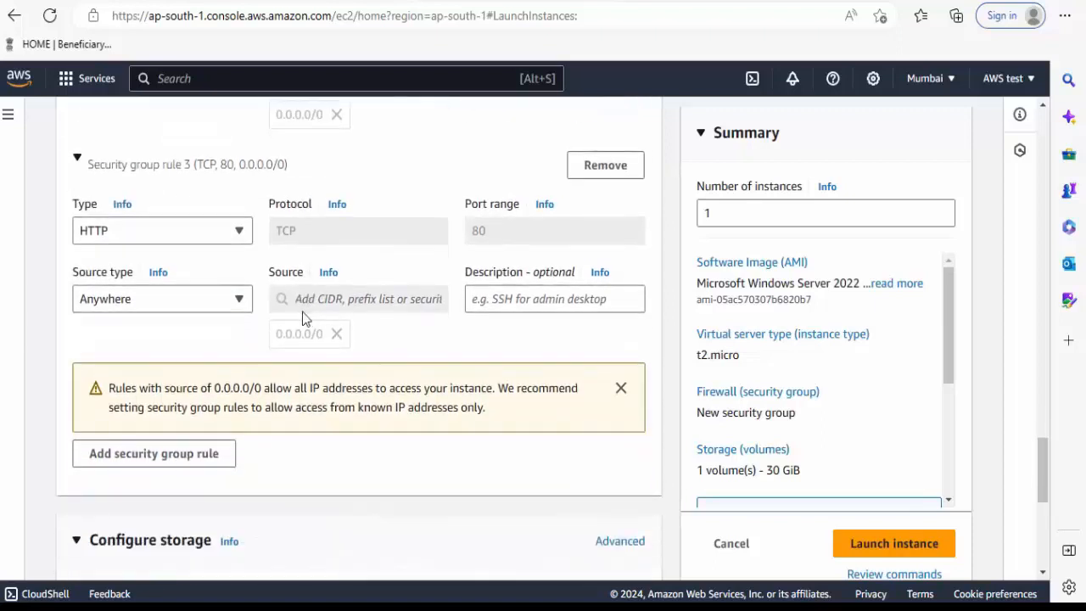
pyautogui.click(198, 456)
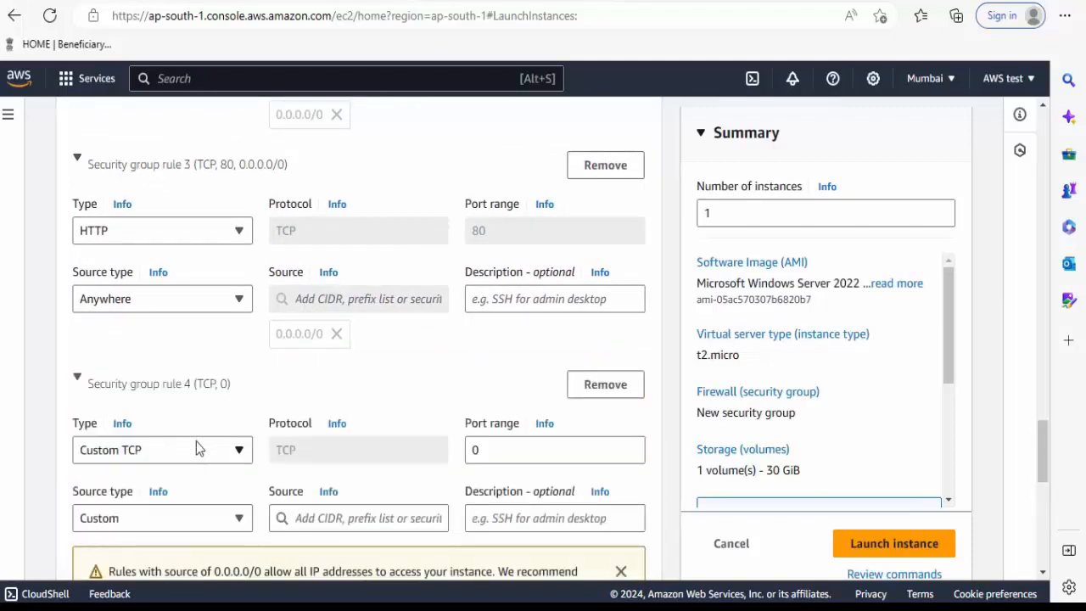
pyautogui.click(196, 448)
pyautogui.scroll(-2, 168, 369)
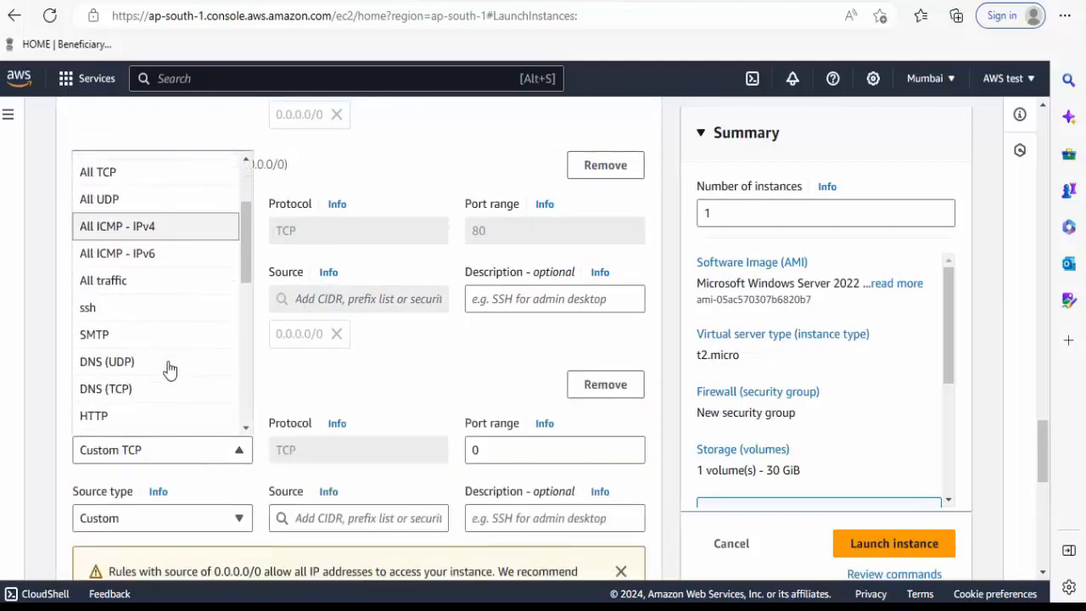
pyautogui.scroll(-5, 170, 369)
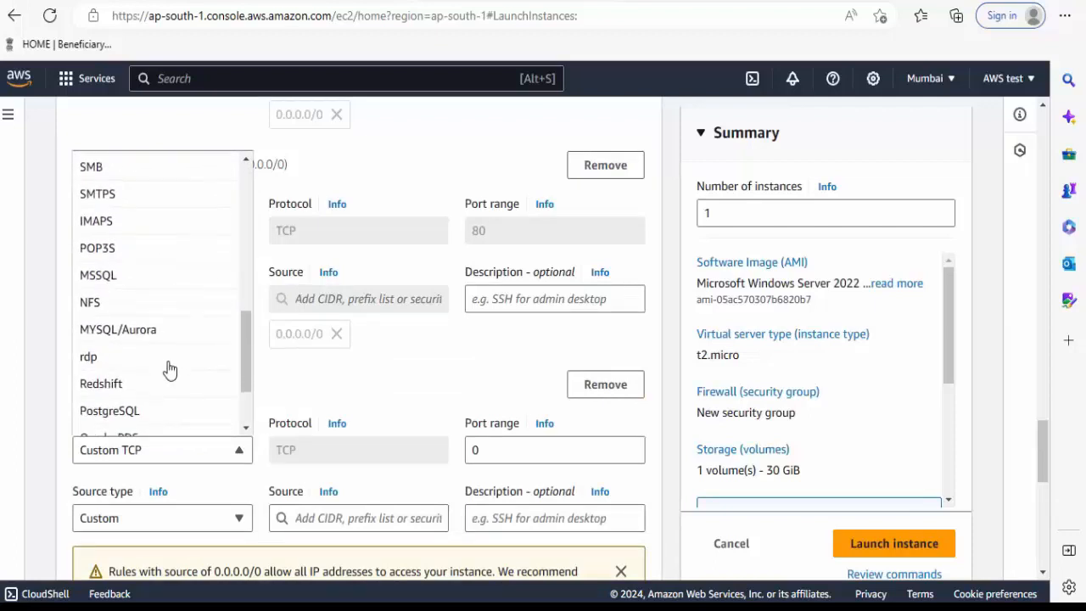
pyautogui.scroll(-1, 170, 369)
pyautogui.scroll(4, 170, 369)
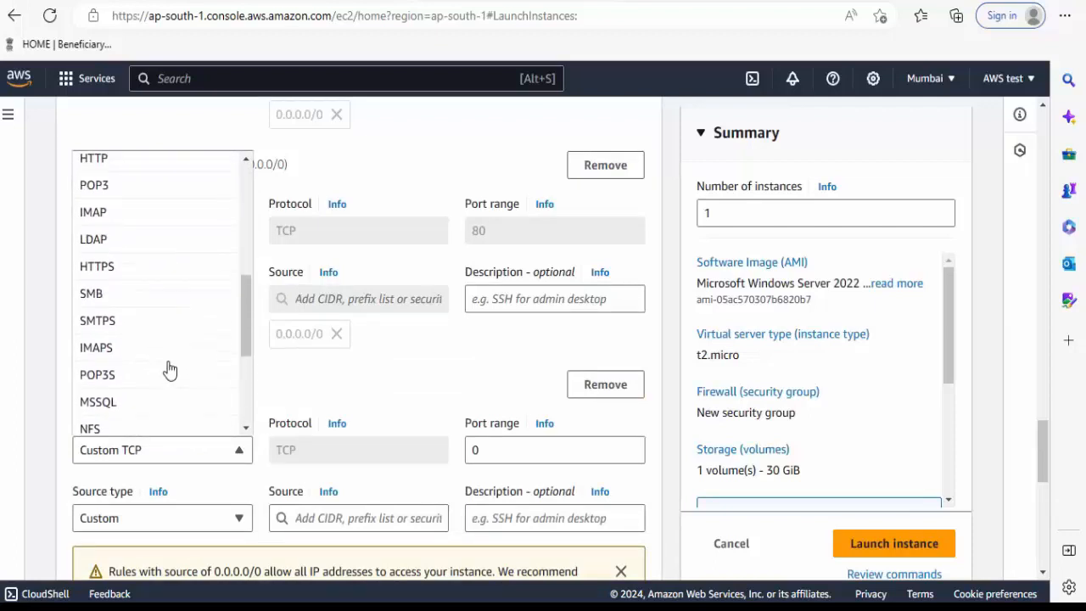
pyautogui.click(135, 268)
pyautogui.scroll(-2, 316, 386)
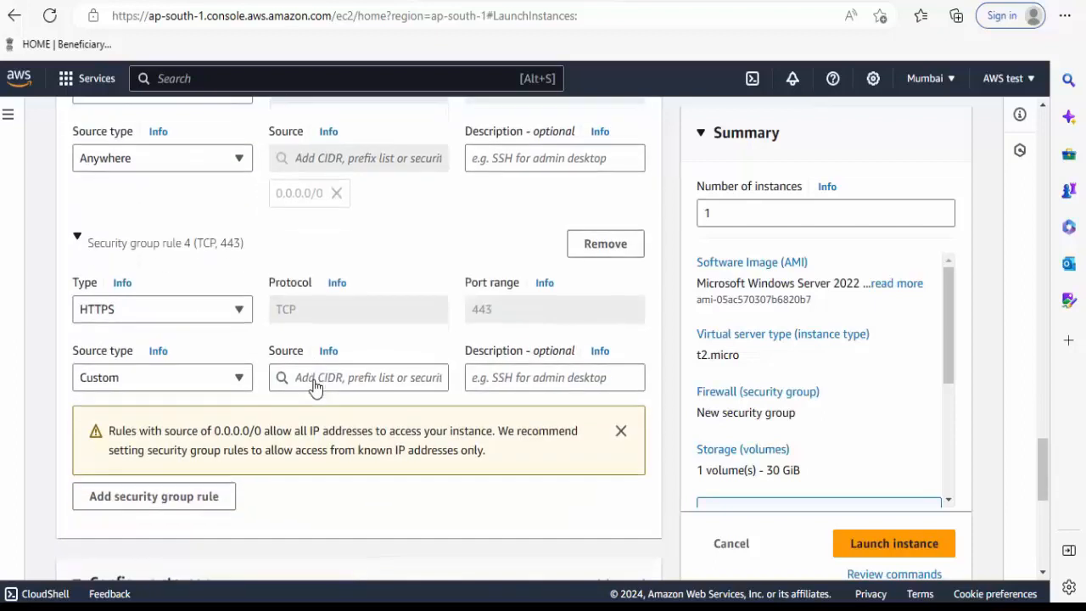
pyautogui.click(212, 382)
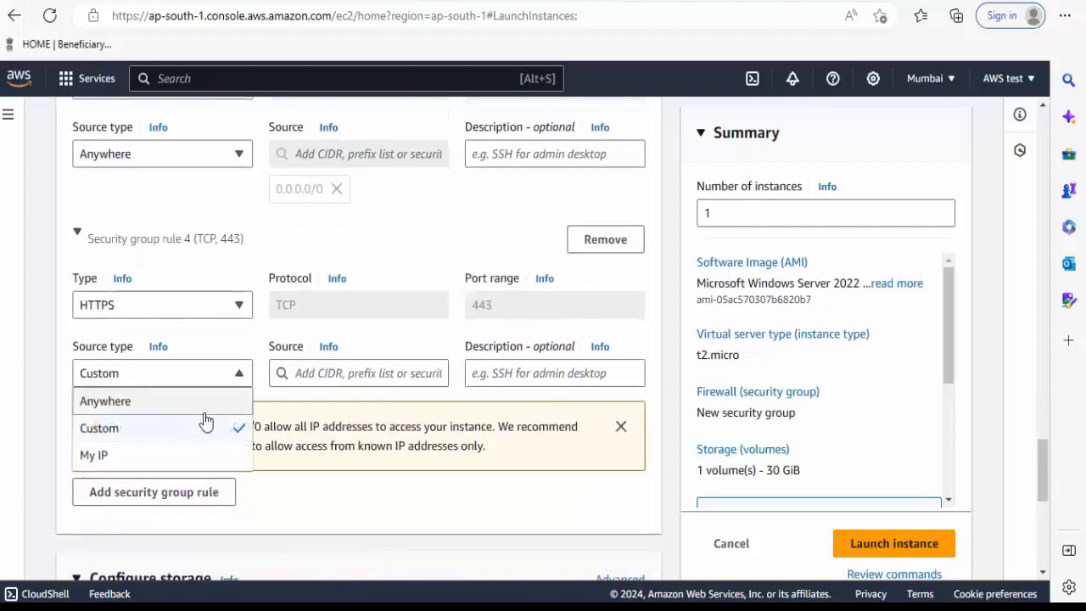
pyautogui.click(204, 410)
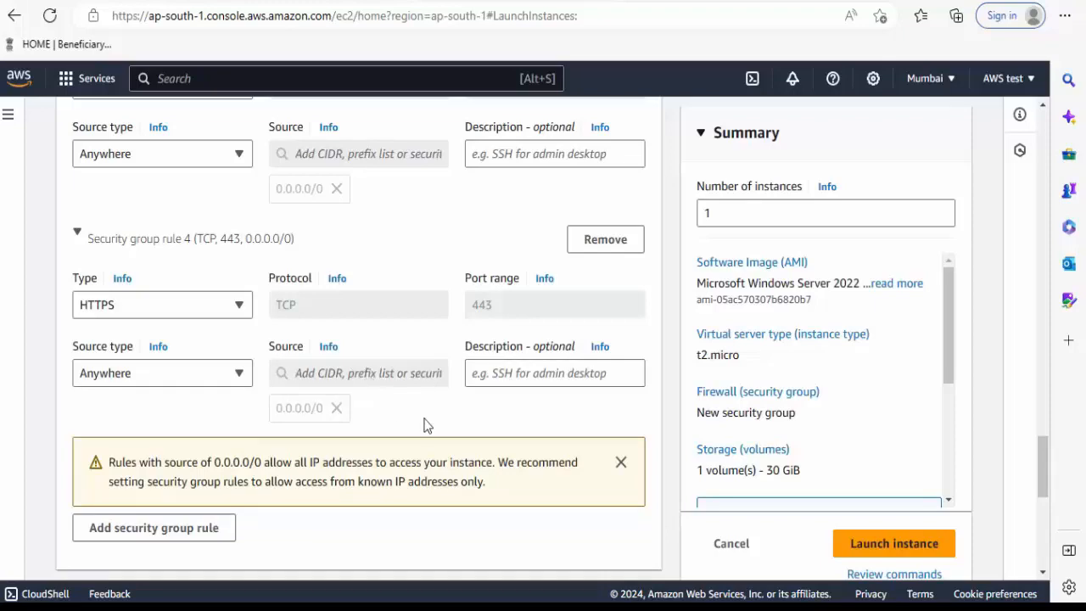
# - Review the storage configuration, including the root volume's size and type and the free-tier storage note
pyautogui.scroll(-3, 427, 425)
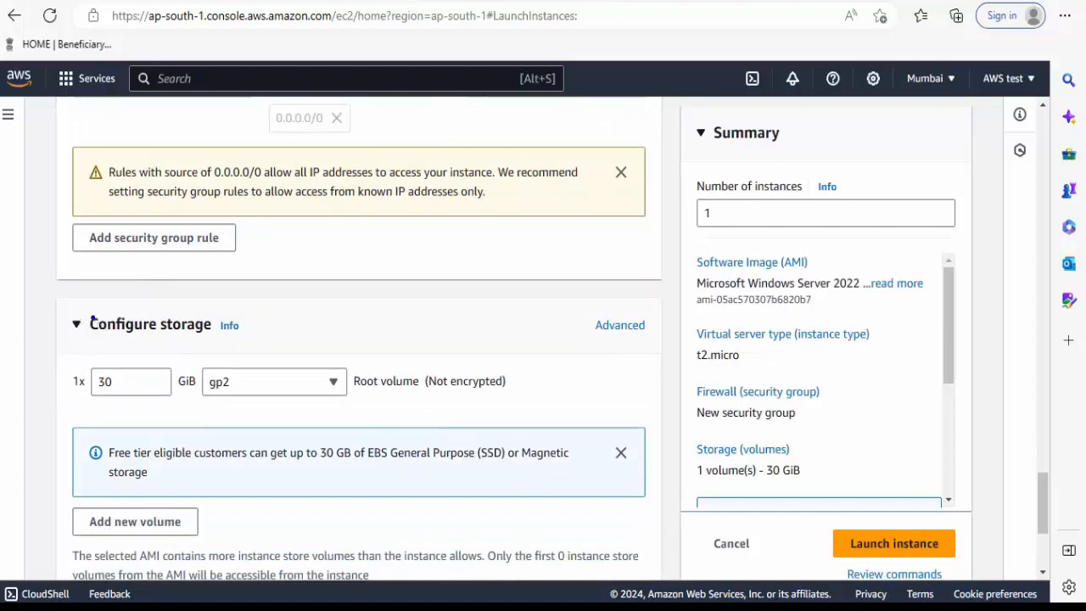
pyautogui.moveTo(62, 359)
pyautogui.mouseDown()
pyautogui.moveTo(185, 405)
pyautogui.moveTo(424, 407)
pyautogui.mouseUp()
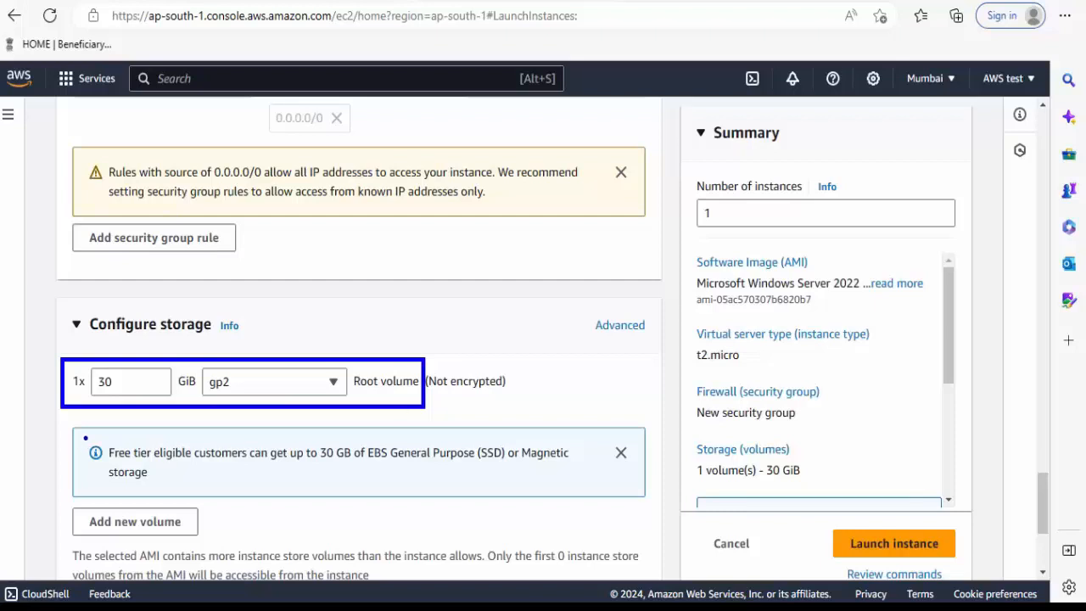
pyautogui.moveTo(105, 428)
pyautogui.mouseDown()
pyautogui.moveTo(141, 473)
pyautogui.moveTo(179, 487)
pyautogui.moveTo(600, 499)
pyautogui.mouseUp()
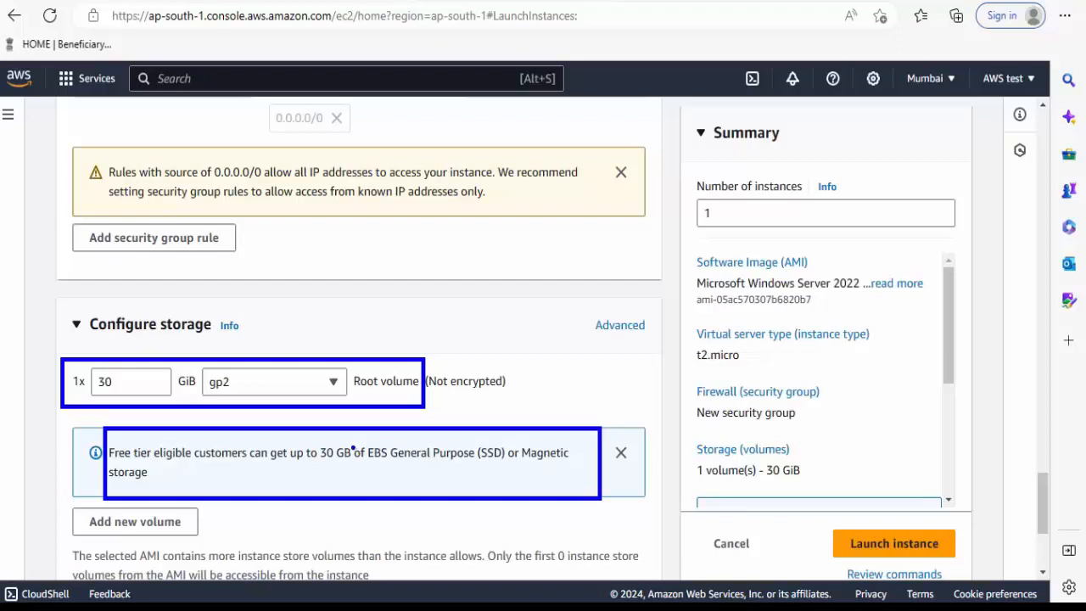
pyautogui.moveTo(342, 443); pyautogui.dragTo(376, 413)
pyautogui.moveTo(94, 367)
pyautogui.mouseDown()
pyautogui.moveTo(115, 400)
pyautogui.moveTo(123, 368)
pyautogui.moveTo(93, 368)
pyautogui.mouseUp()
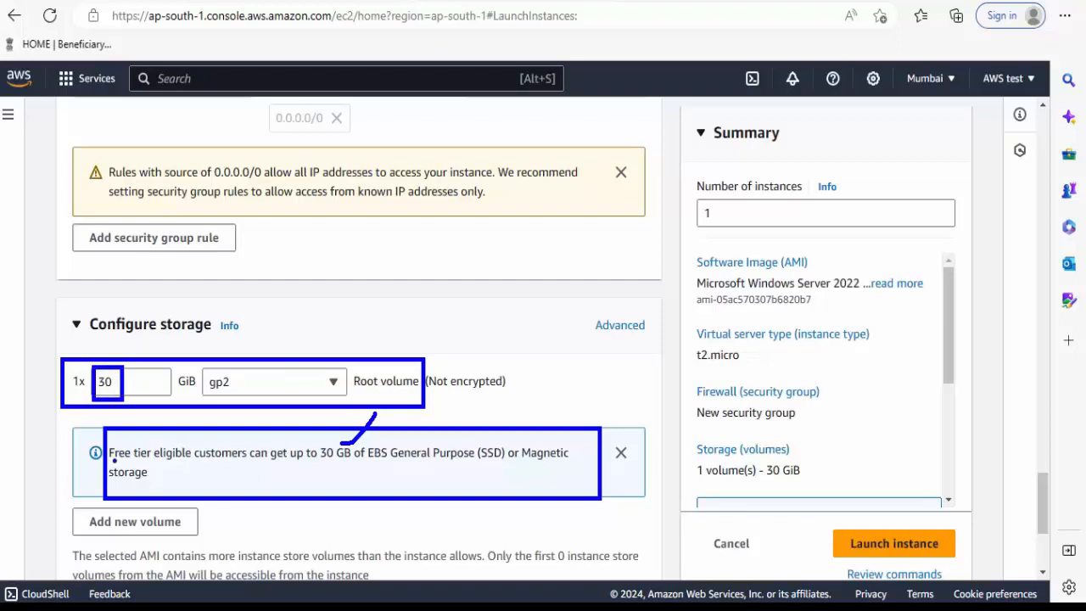
pyautogui.moveTo(112, 459); pyautogui.dragTo(302, 459)
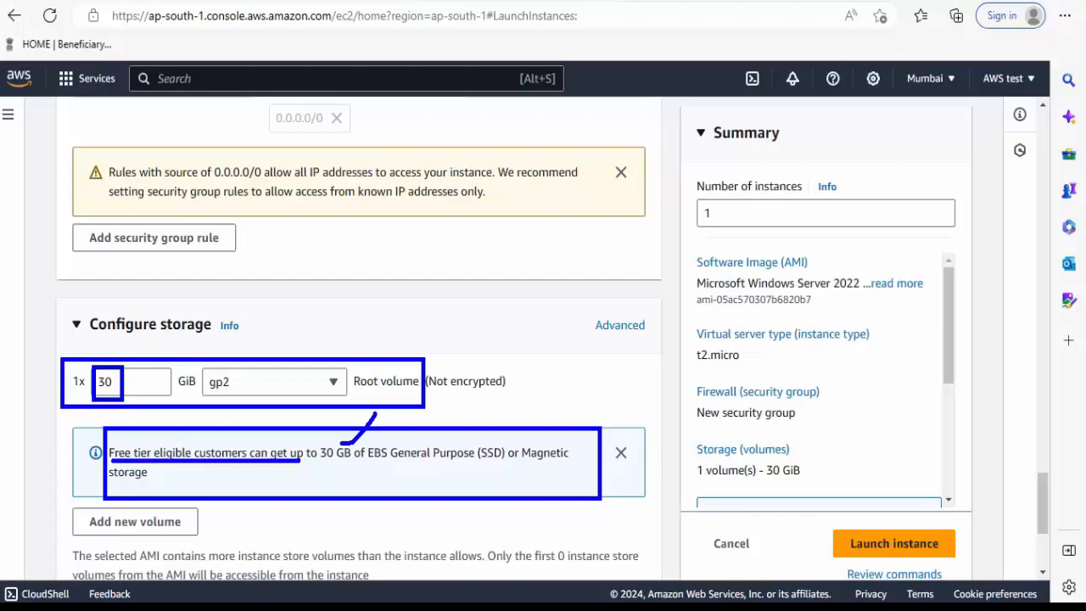
pyautogui.press('Escape')
pyautogui.scroll(-3, 90, 327)
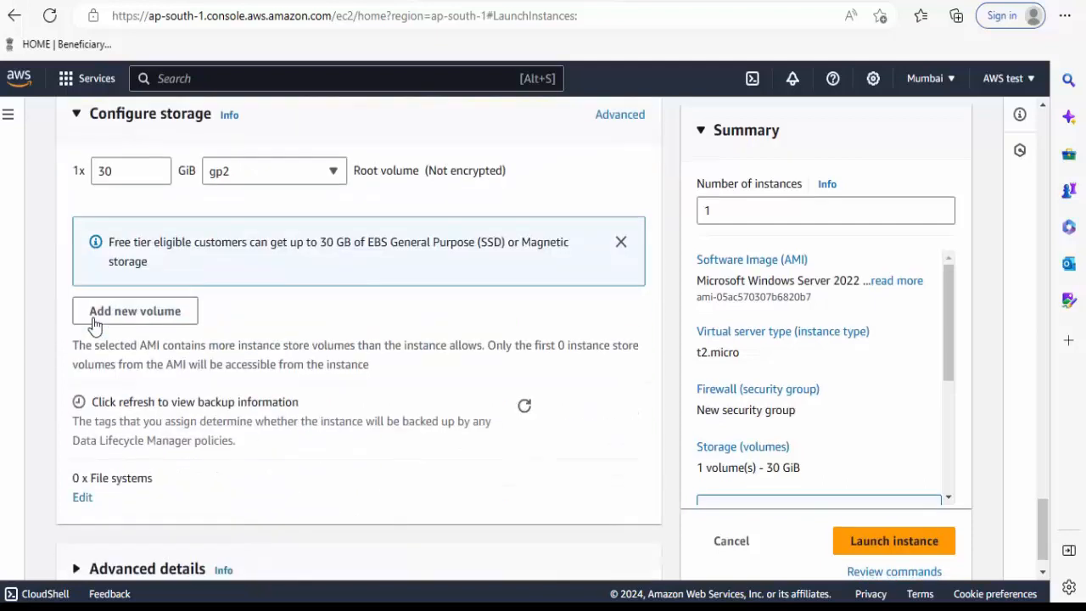
pyautogui.scroll(-1, 94, 327)
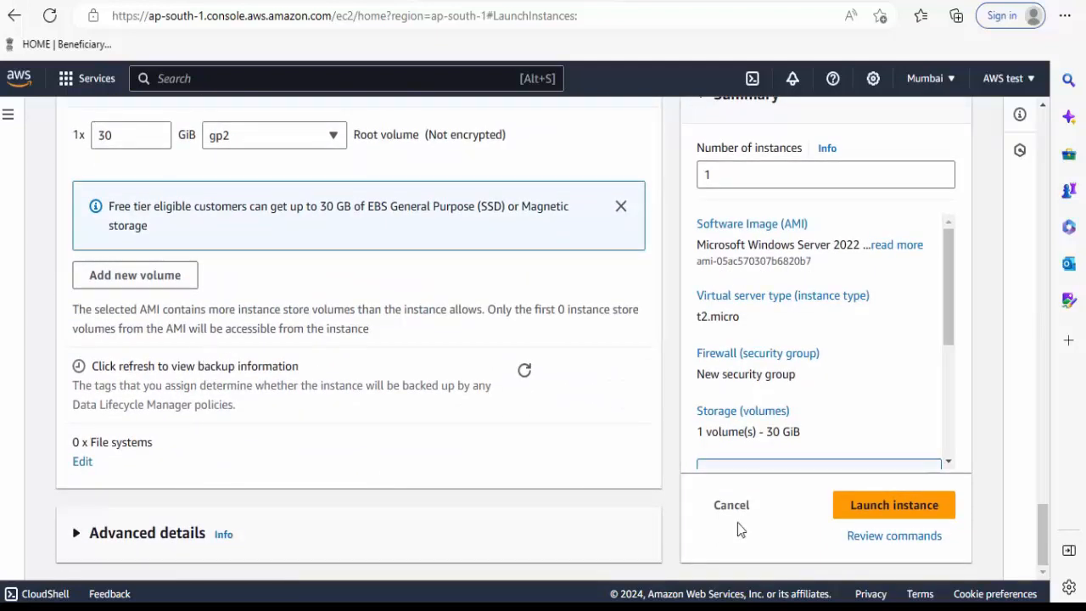
# - Review the instance name, Amazon Machine Image, instance type and key pair settings before launching
pyautogui.scroll(1, 600, 446)
pyautogui.scroll(15, 600, 446)
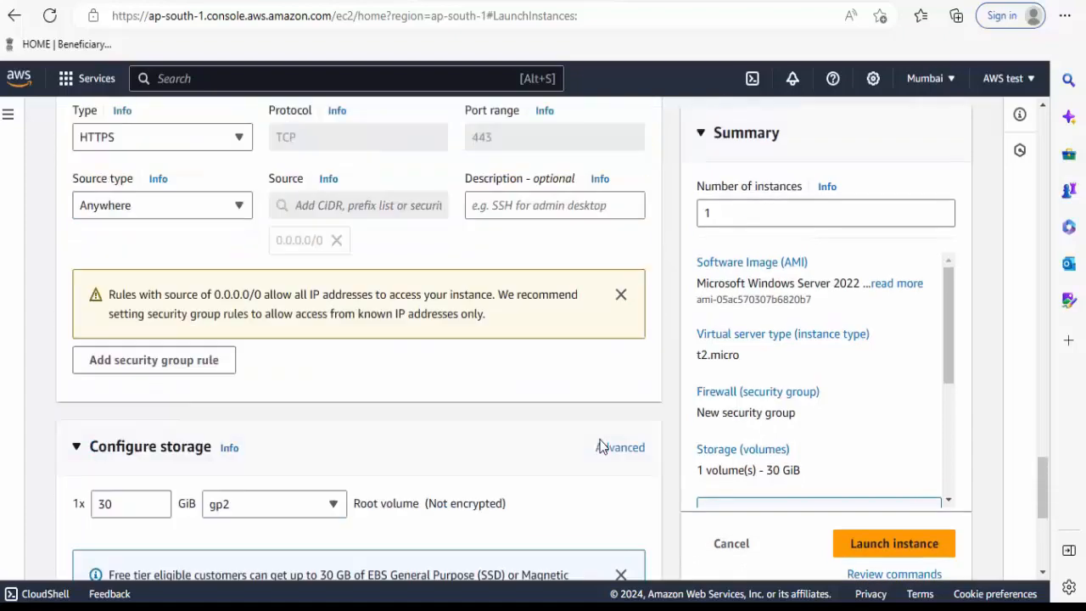
pyautogui.scroll(5, 599, 446)
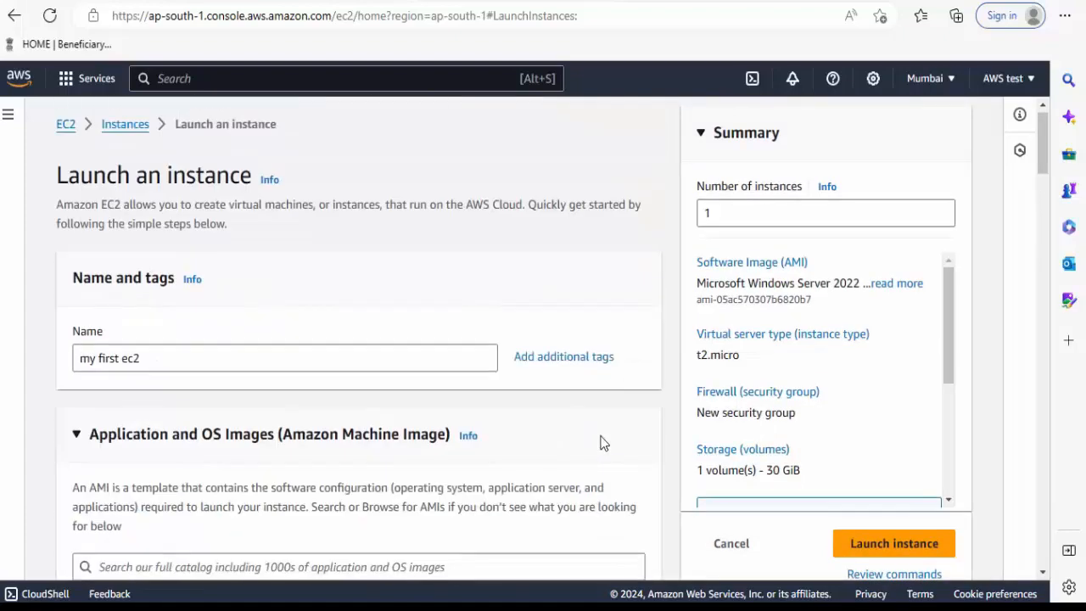
pyautogui.click(173, 365)
pyautogui.scroll(-3, 173, 365)
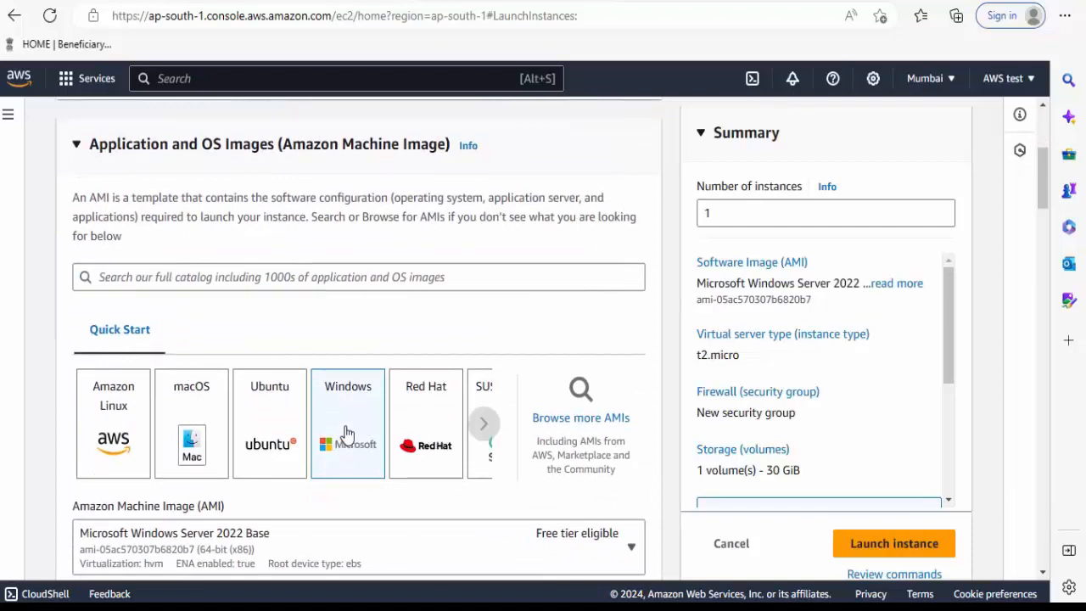
pyautogui.scroll(-2, 346, 432)
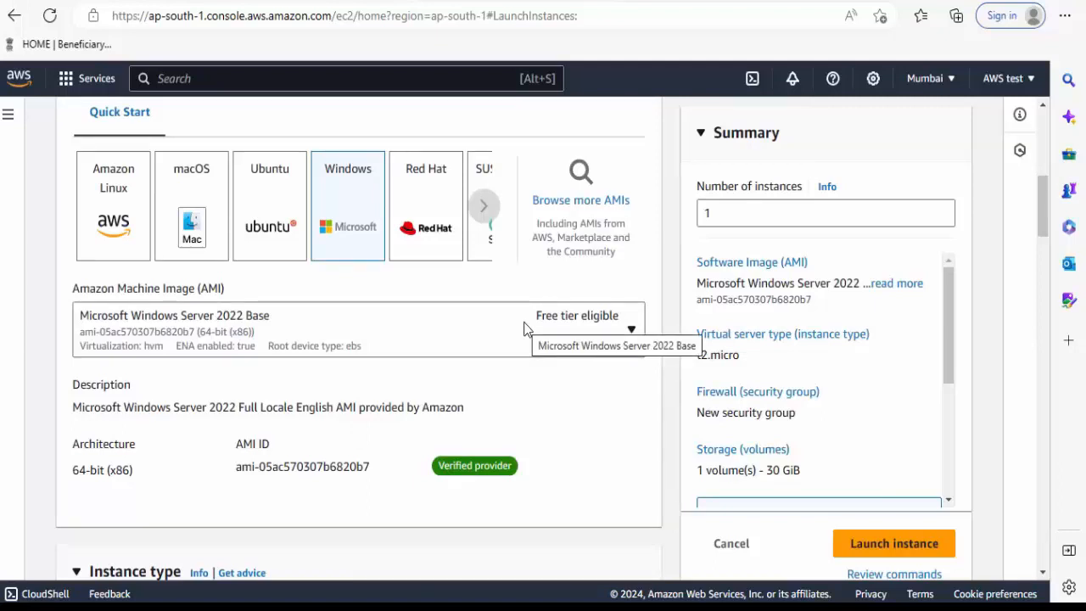
pyautogui.scroll(-3, 523, 328)
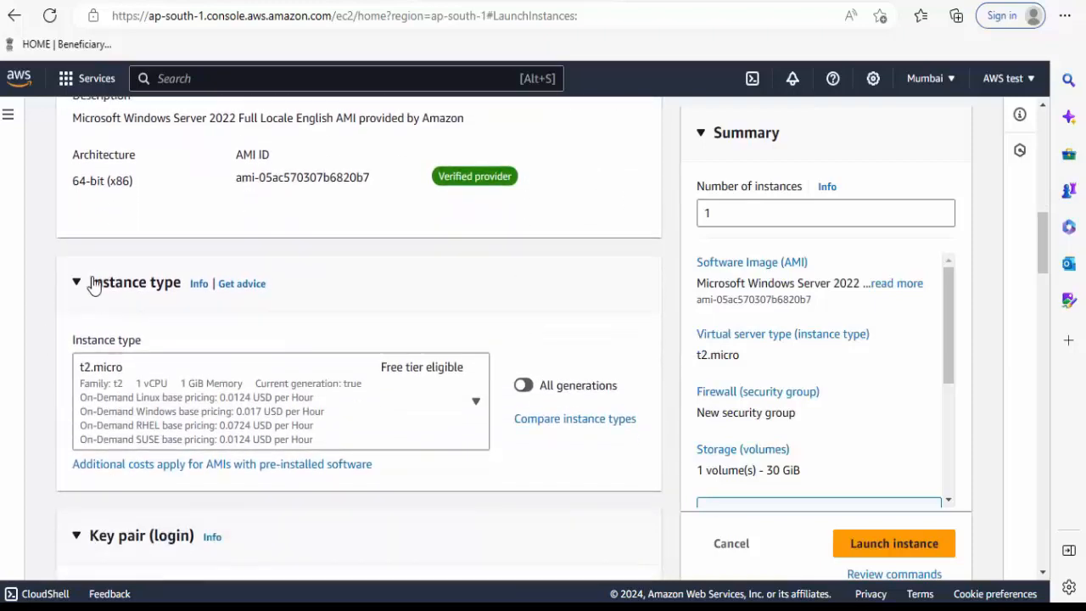
pyautogui.scroll(-3, 445, 373)
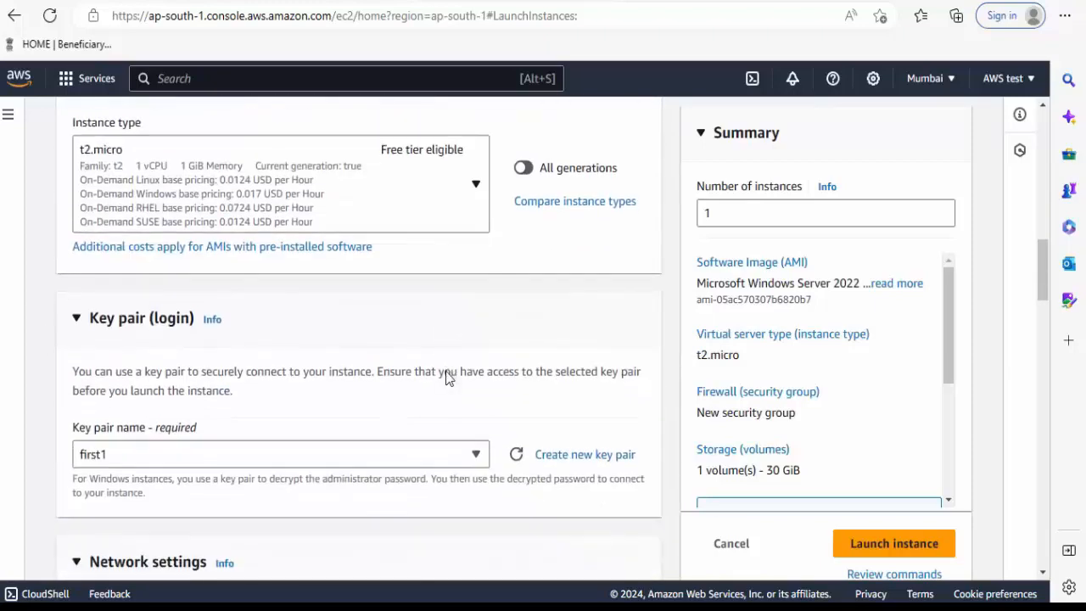
pyautogui.scroll(-2, 447, 371)
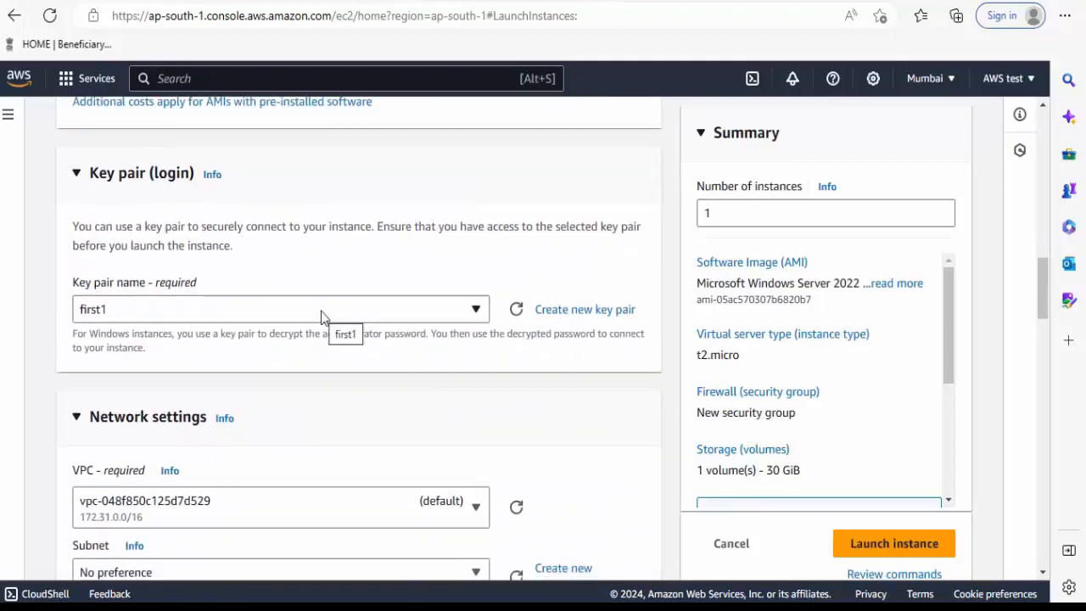
# - Review the network settings, including public IP assignment, the security group and all four inbound rules
pyautogui.scroll(-5, 320, 310)
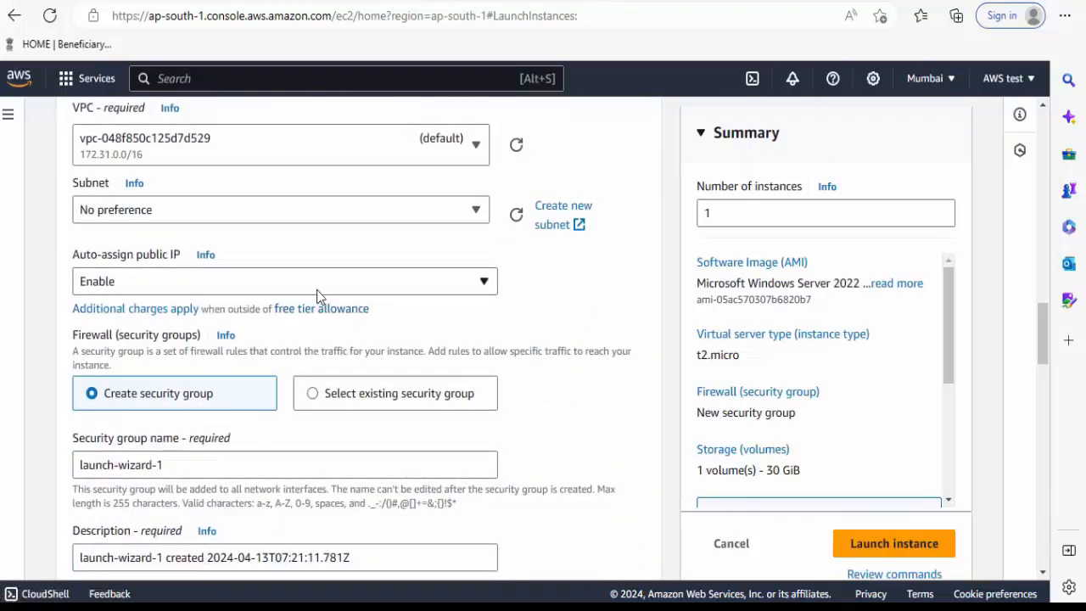
pyautogui.scroll(-3, 318, 295)
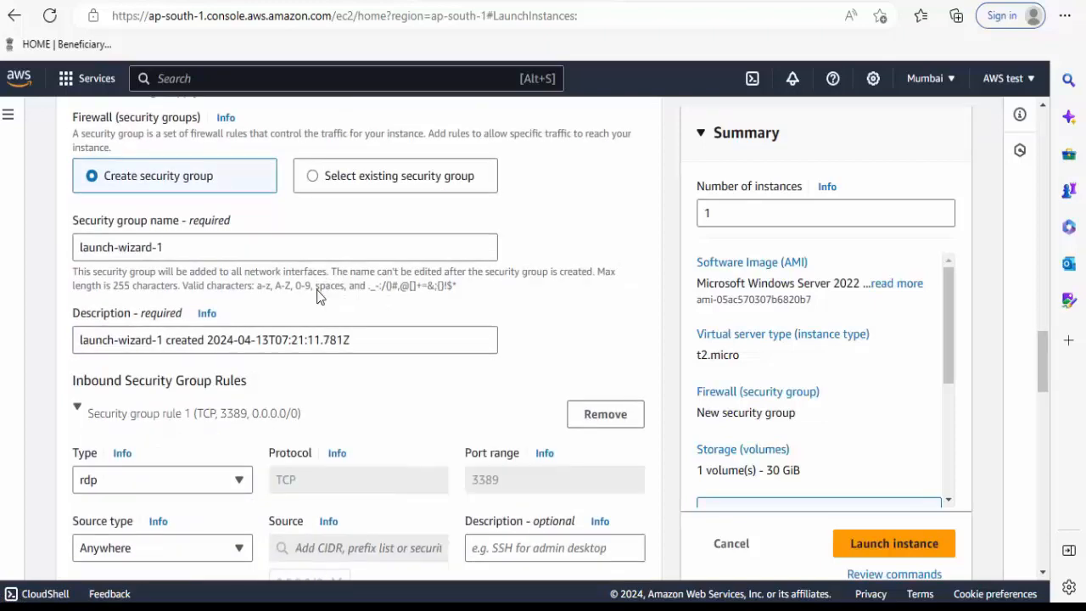
pyautogui.scroll(-2, 318, 295)
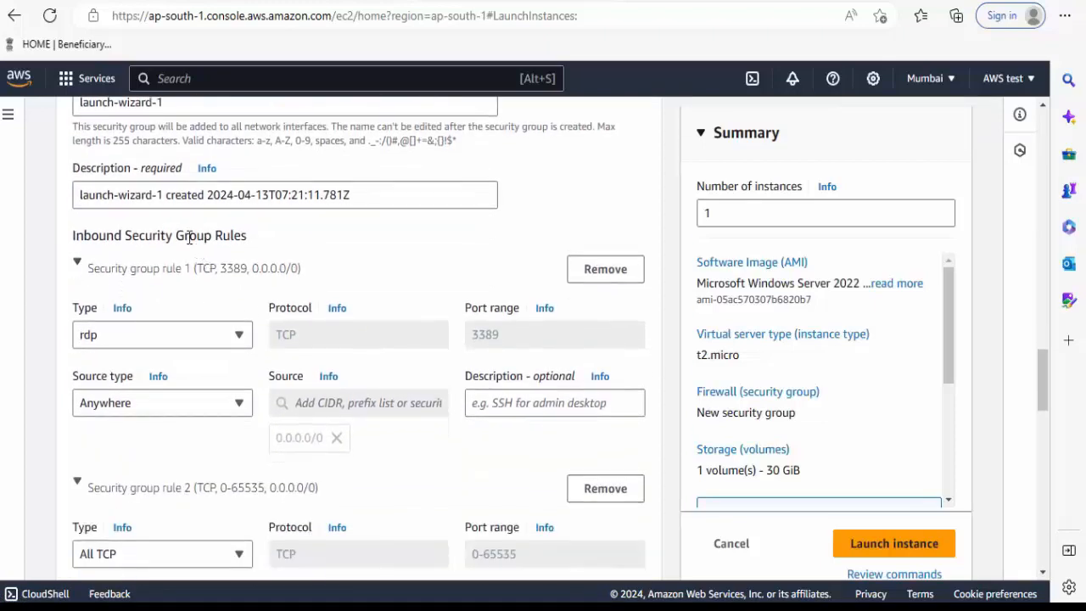
pyautogui.moveTo(188, 236); pyautogui.dragTo(257, 243)
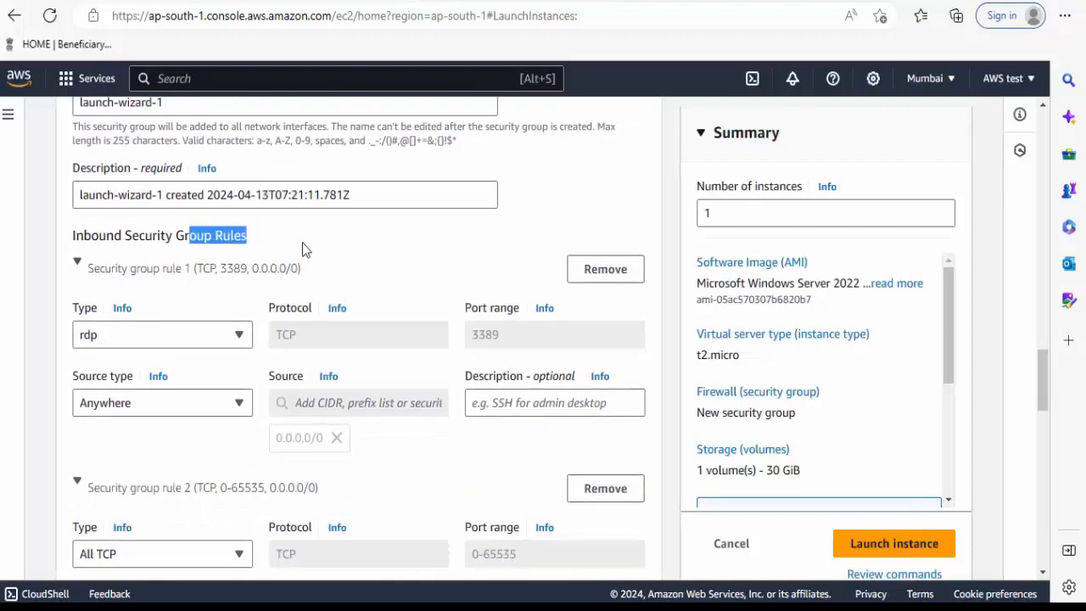
pyautogui.click(302, 247)
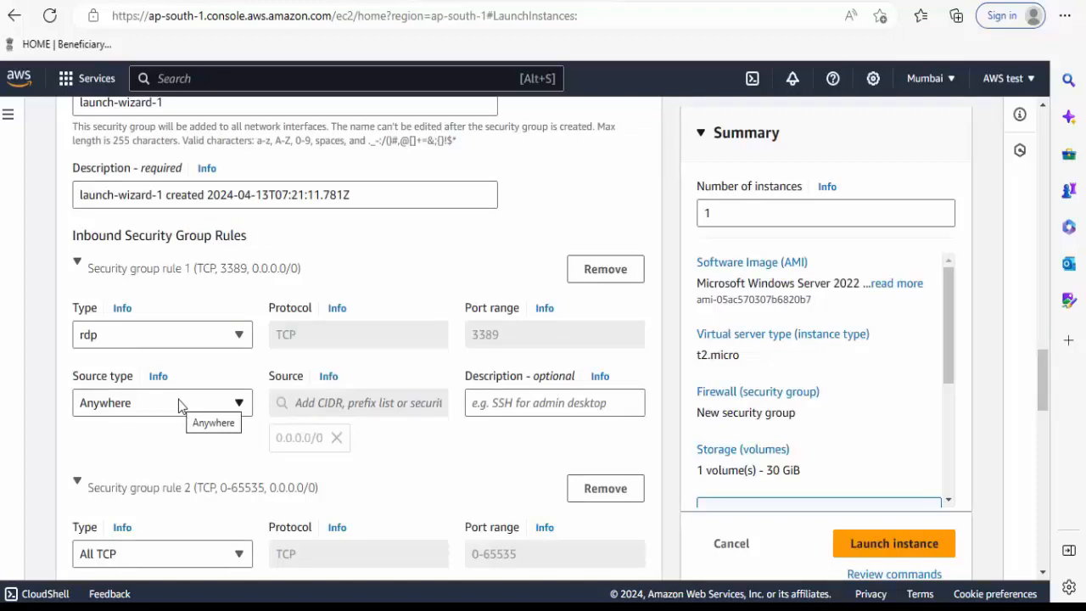
pyautogui.scroll(-4, 178, 405)
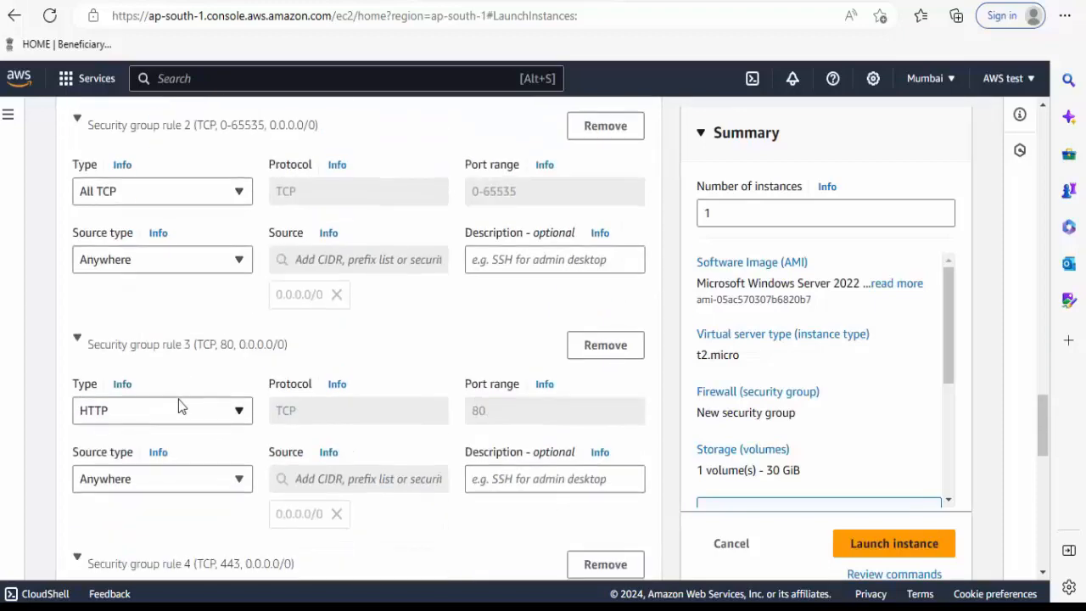
pyautogui.scroll(-2, 178, 406)
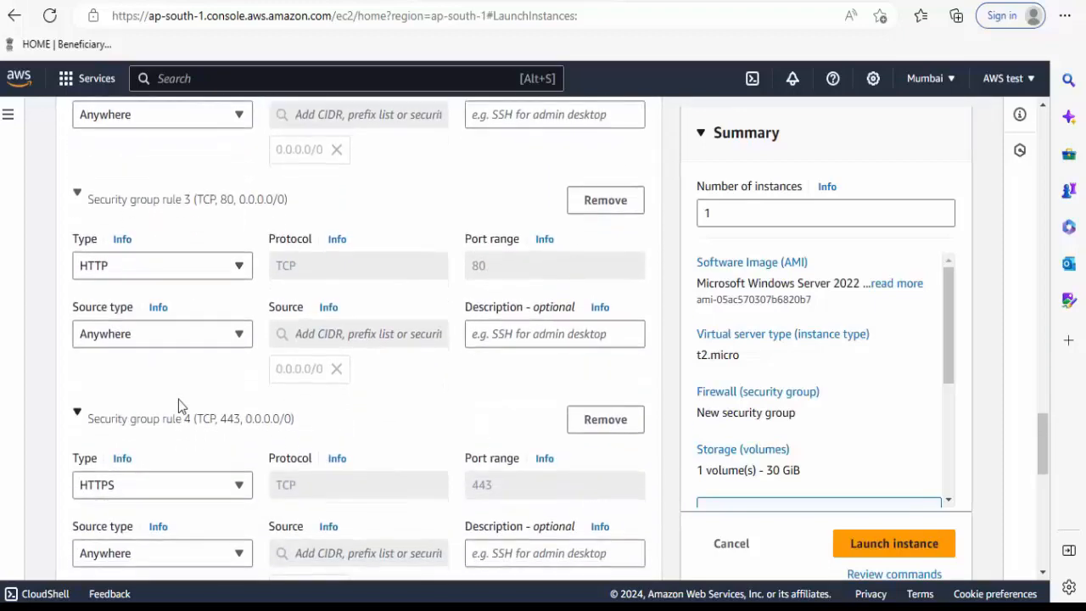
pyautogui.scroll(-3, 178, 406)
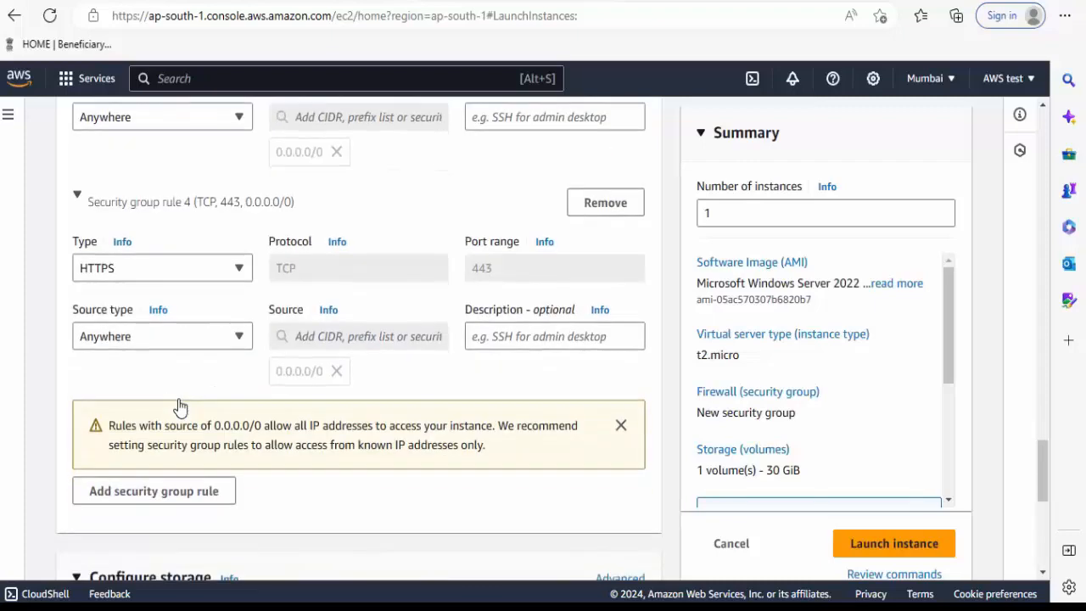
# - Launch the configured instance and go to the list of EC2 instances
pyautogui.click(901, 550)
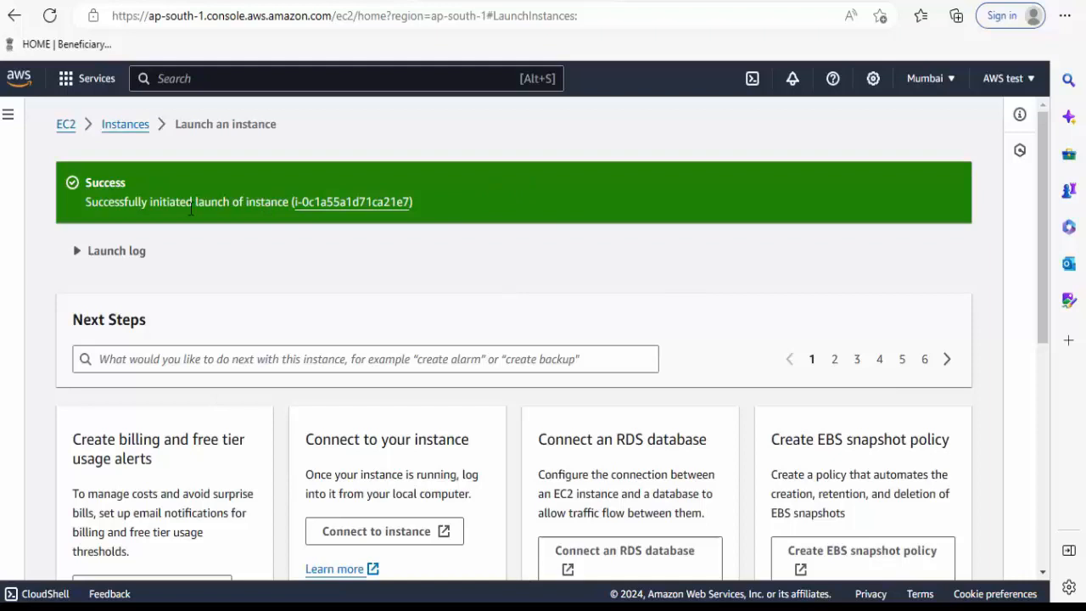
pyautogui.click(133, 134)
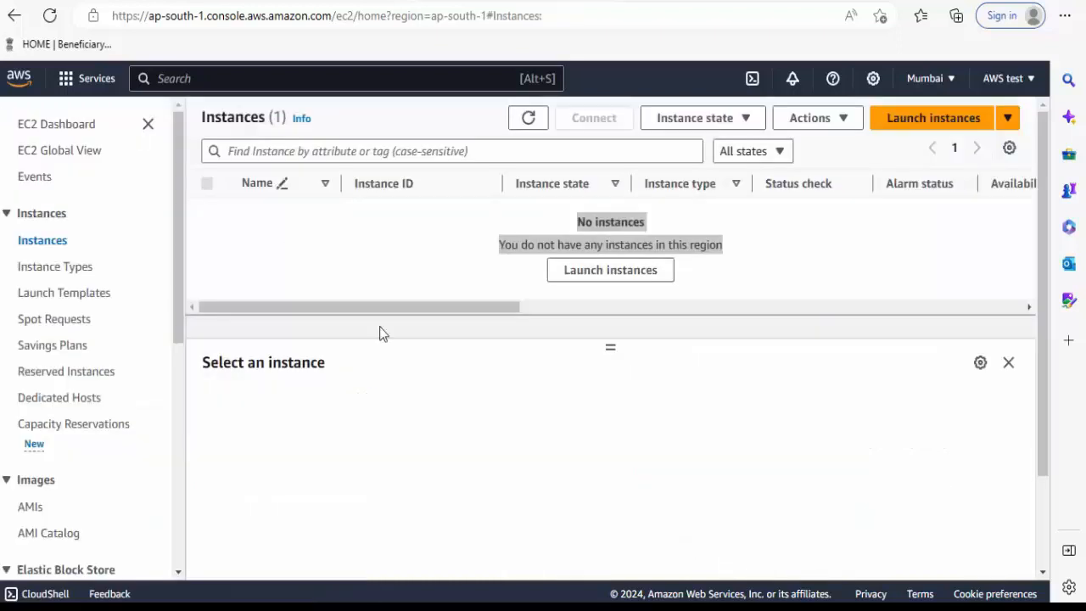
pyautogui.rightClick(370, 256)
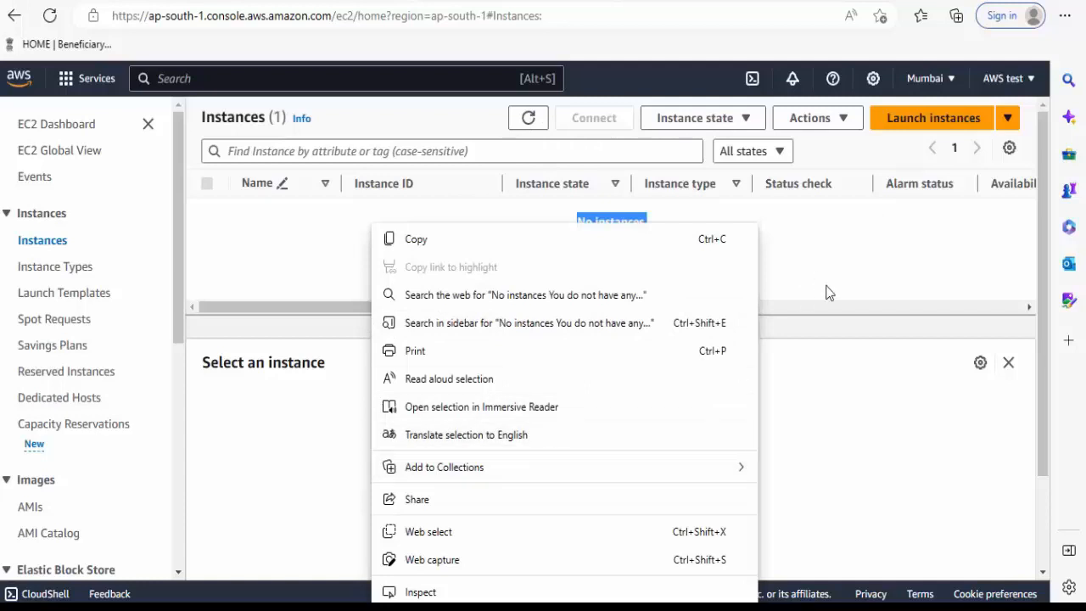
pyautogui.click(856, 472)
pyautogui.rightClick(857, 473)
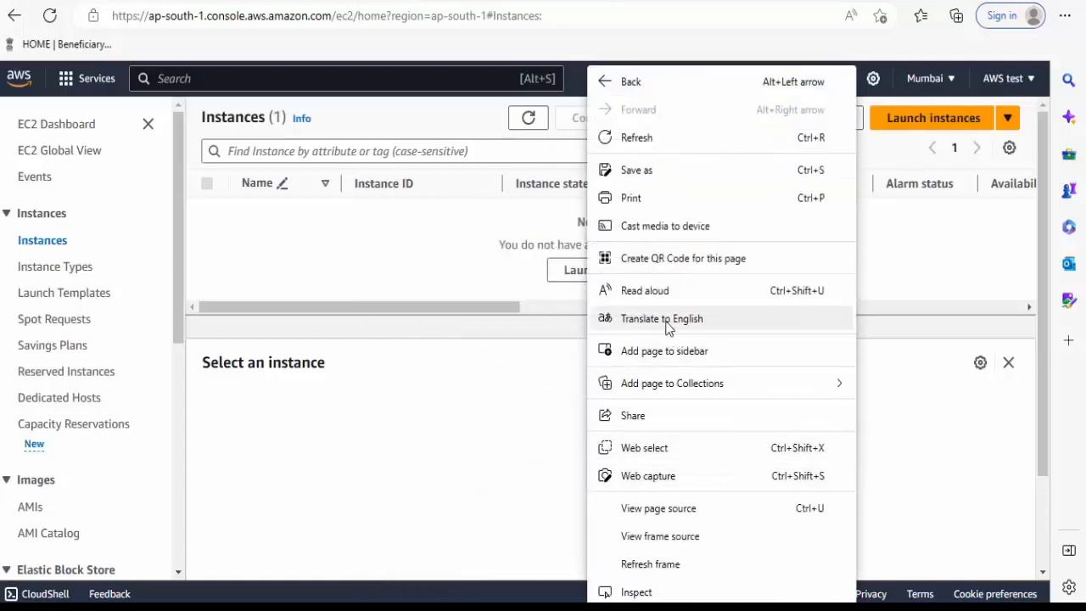
pyautogui.click(413, 127)
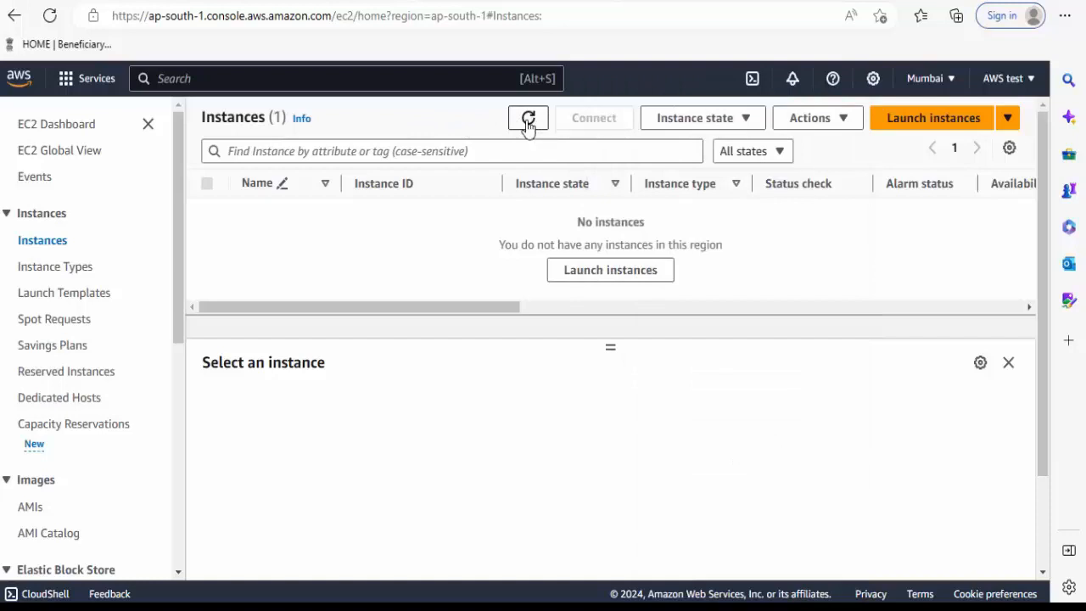
# - Refresh the instances list and check the instance state of "my first ec2"
pyautogui.click(527, 124)
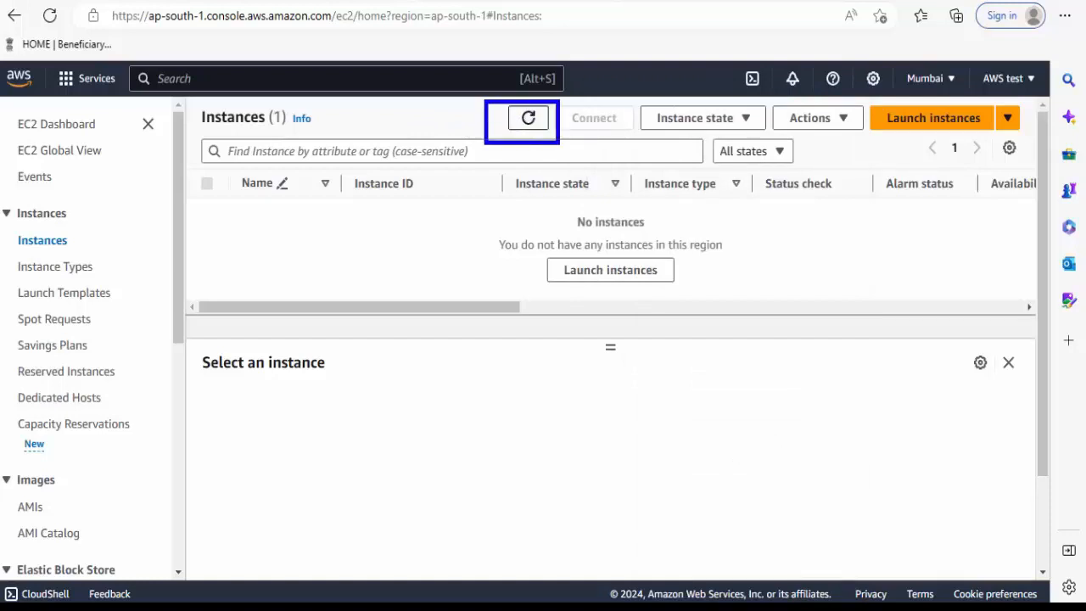
pyautogui.click(529, 125)
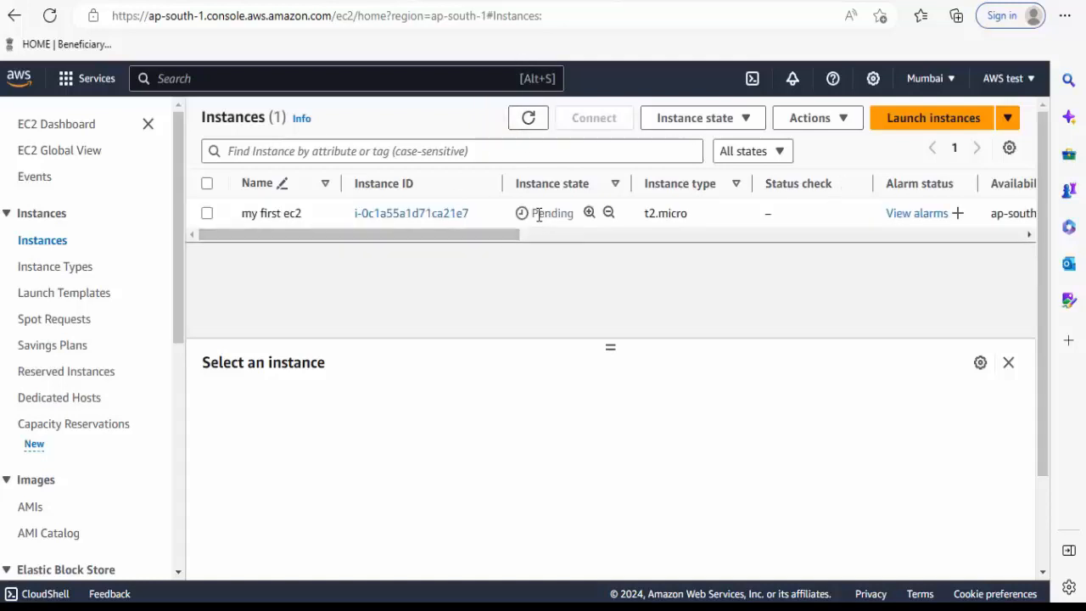
pyautogui.moveTo(535, 213); pyautogui.dragTo(576, 213)
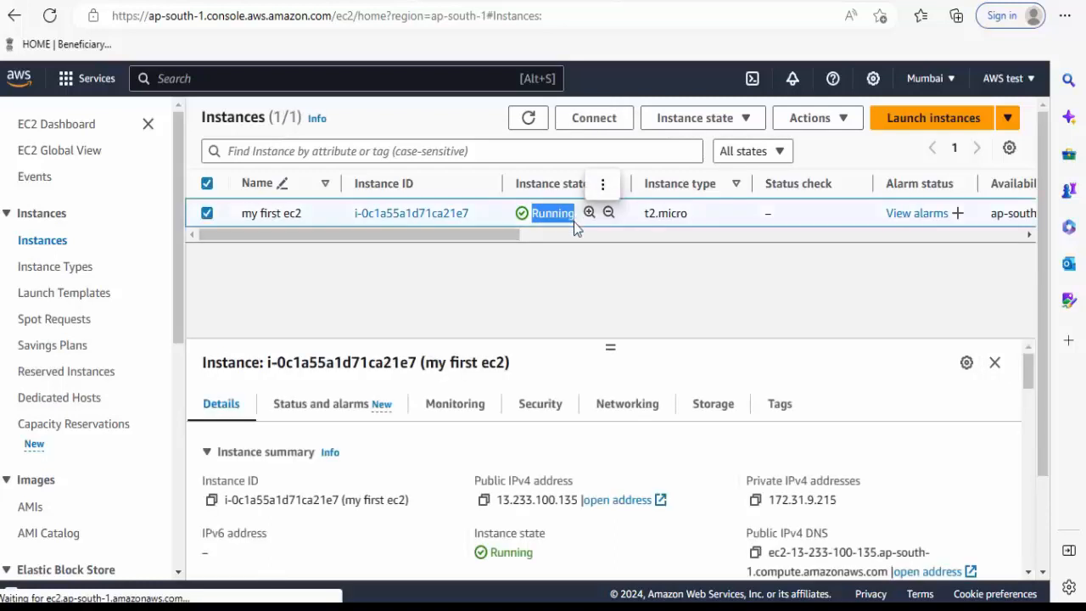
pyautogui.click(581, 256)
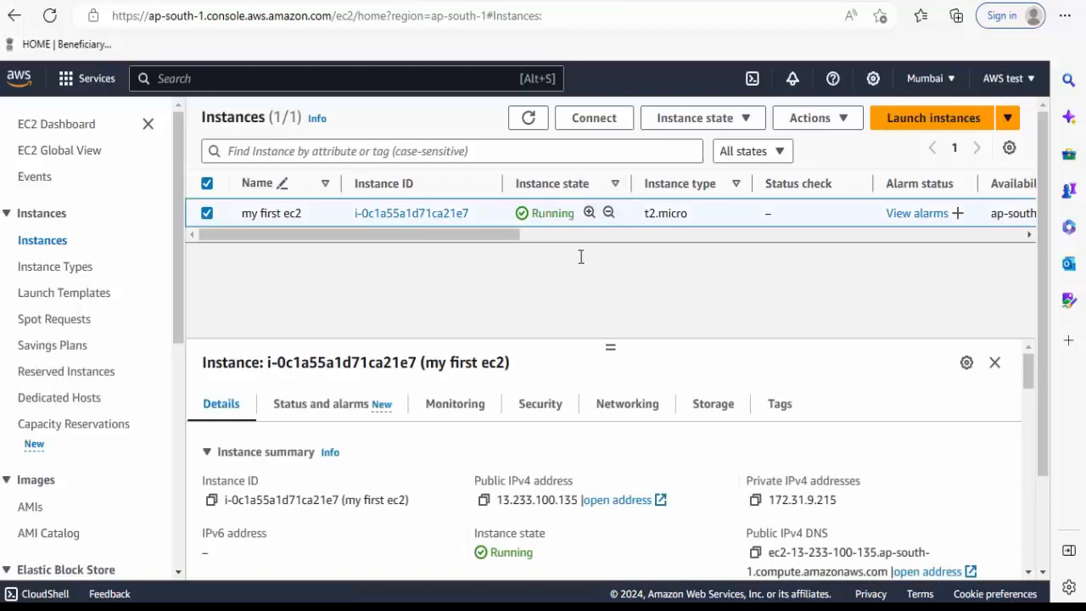
# - Reselect the "my first ec2" instance and examine its summary, including its addresses, state and host name
pyautogui.click(206, 214)
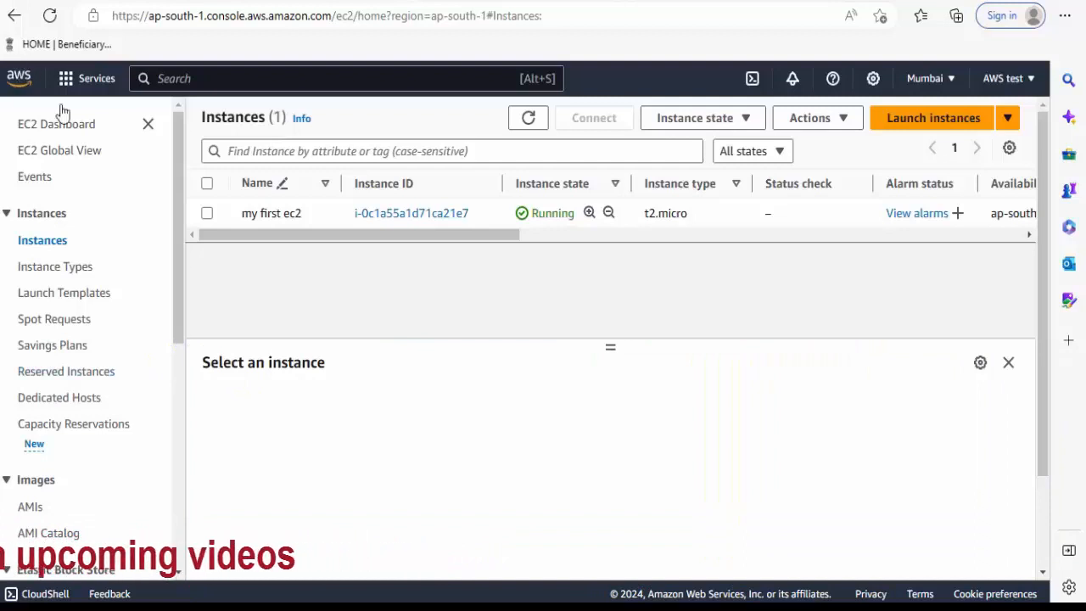
pyautogui.click(209, 215)
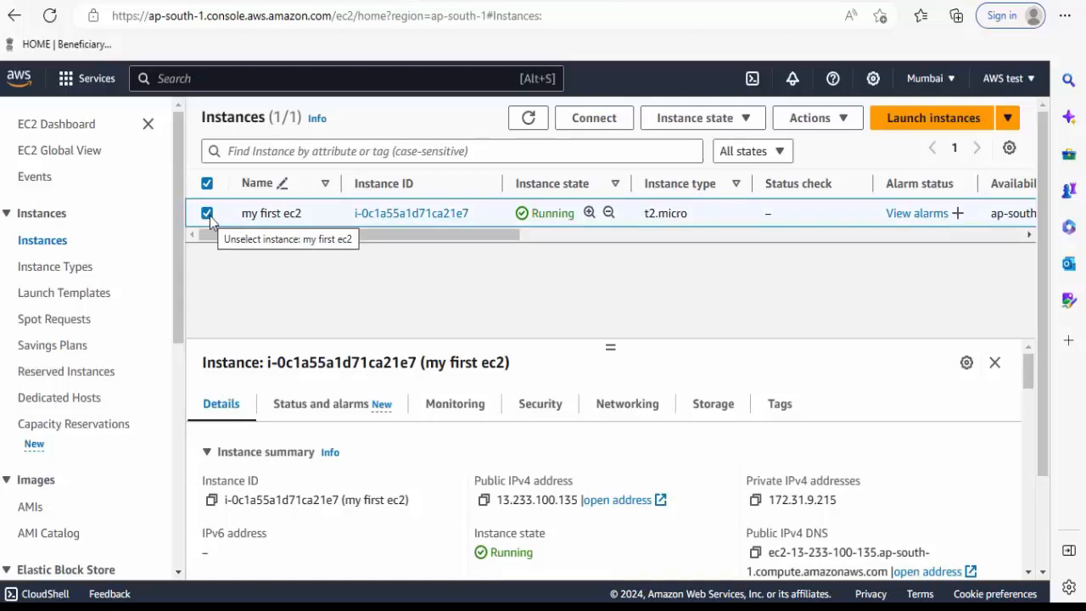
pyautogui.scroll(-3, 504, 513)
pyautogui.scroll(1, 505, 513)
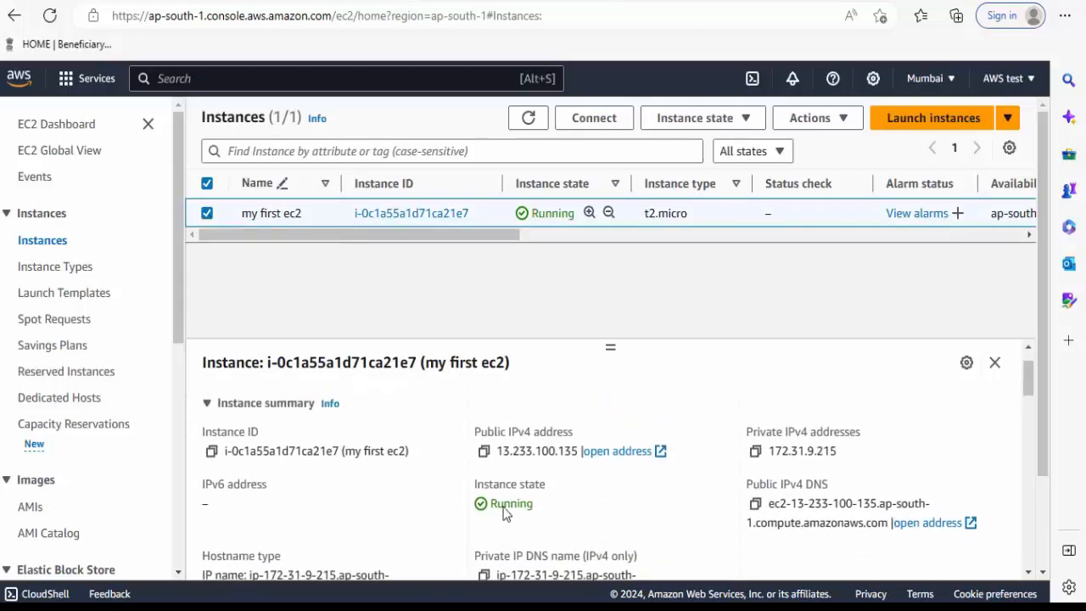
pyautogui.scroll(-1, 502, 516)
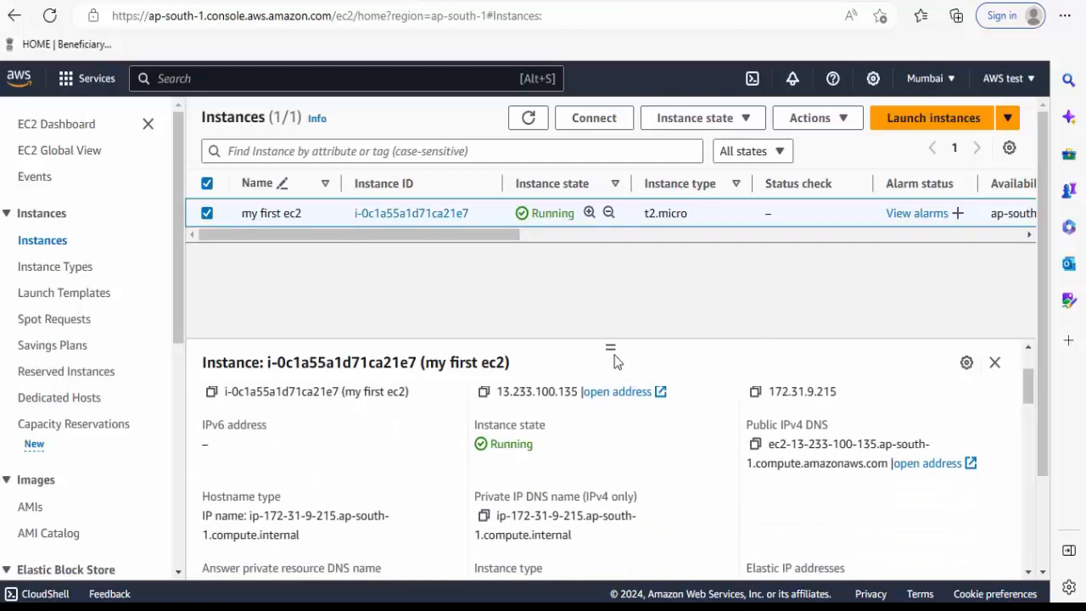
# - Enlarge the instance details pane and copy the public IPv4 address of "my first ec2"
pyautogui.moveTo(611, 344); pyautogui.dragTo(609, 271)
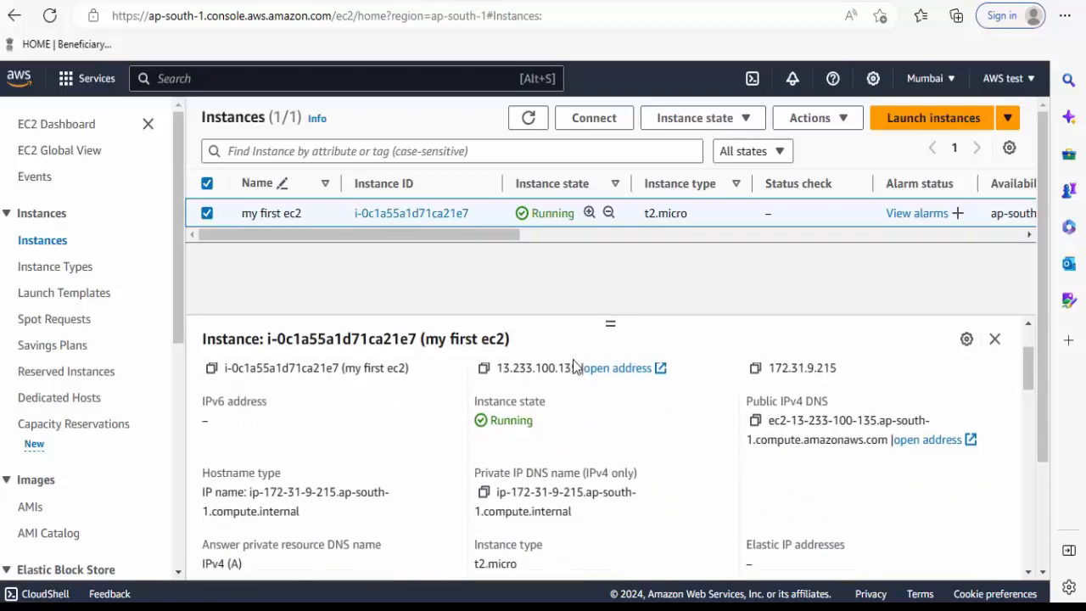
pyautogui.moveTo(580, 367); pyautogui.dragTo(495, 381)
pyautogui.rightClick(522, 377)
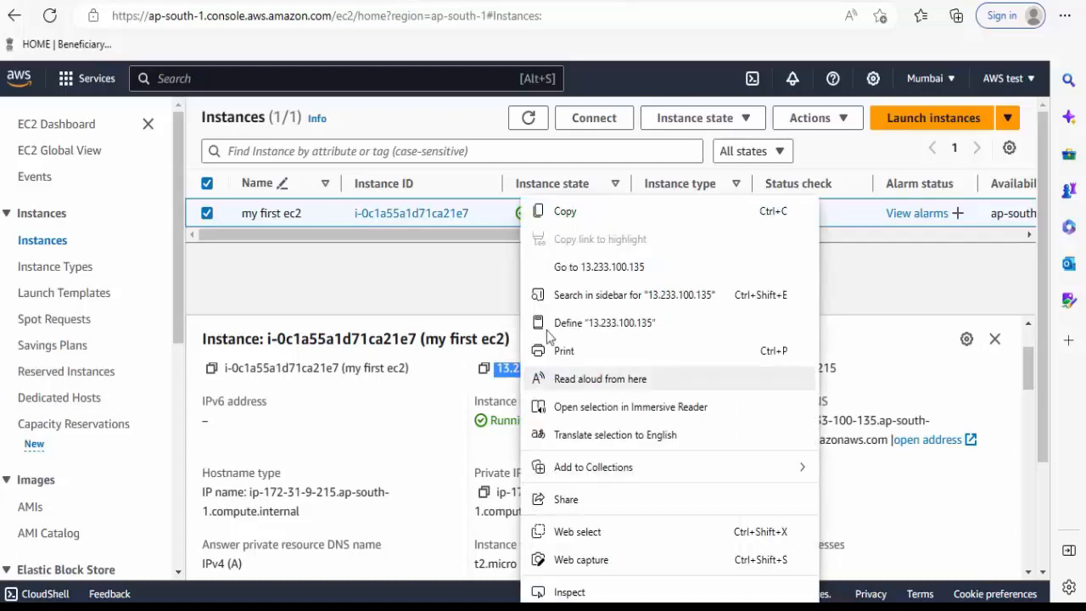
pyautogui.click(576, 215)
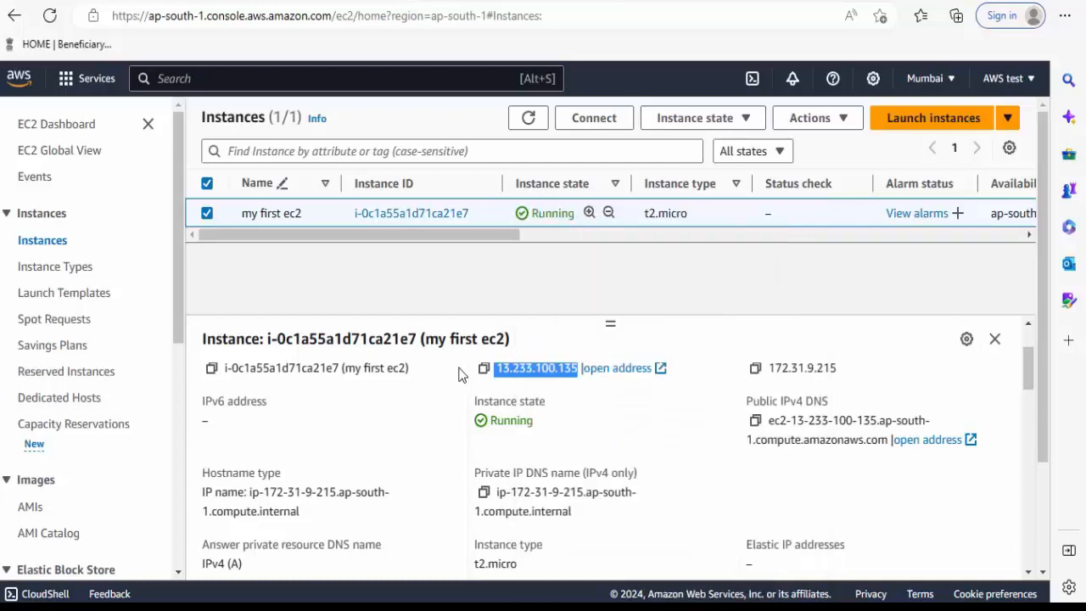
pyautogui.click(484, 370)
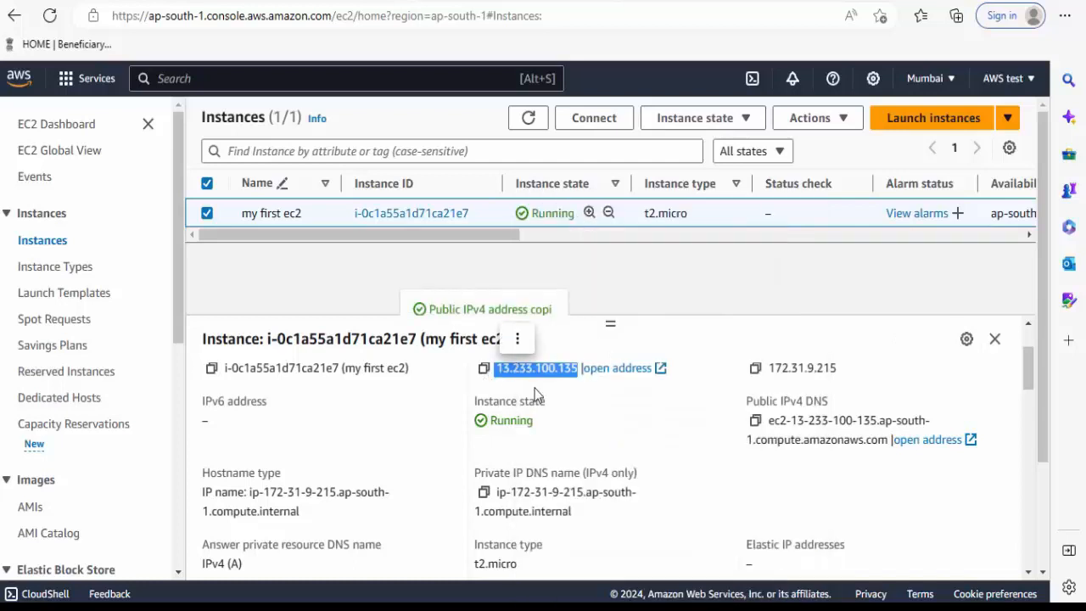
# - Open Notepad, paste the copied address 13.233.100.135 with the label "Public IP", and minimize the note
pyautogui.press('super+r')
pyautogui.write('note')
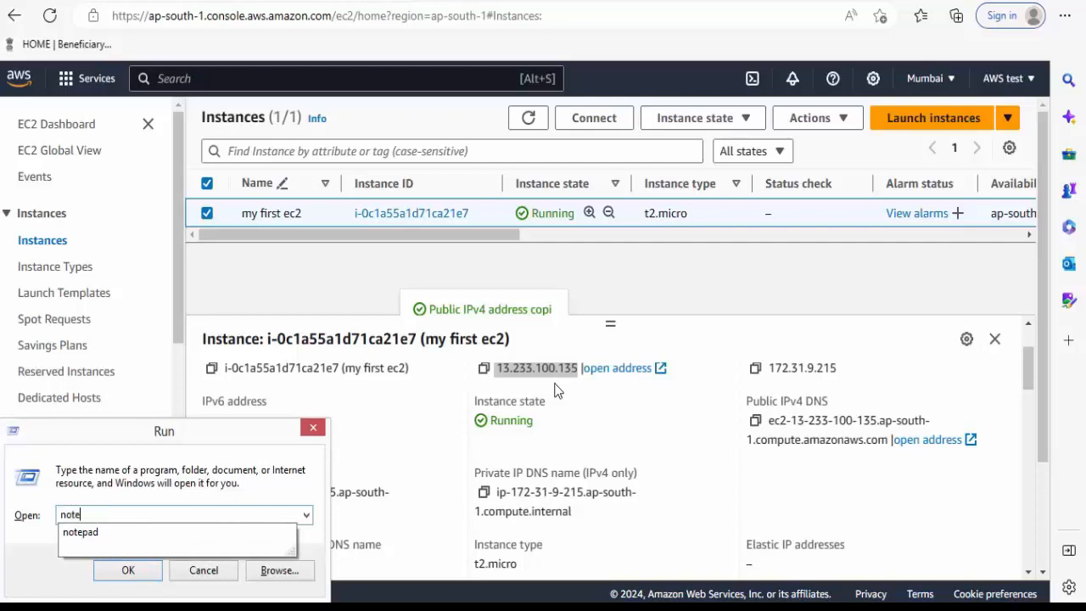
pyautogui.write('pad')
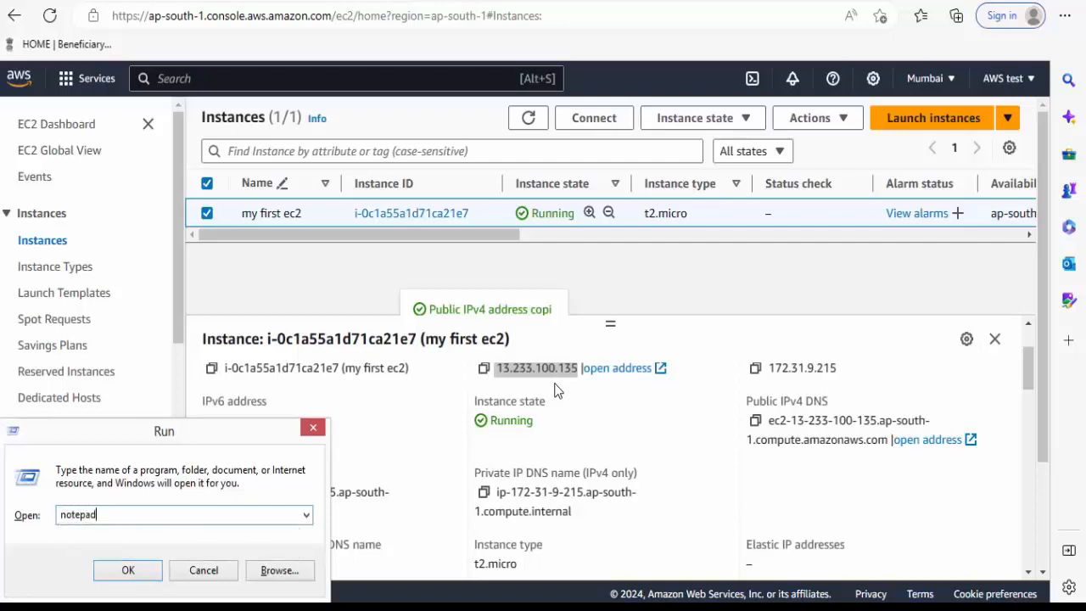
pyautogui.press('Return')
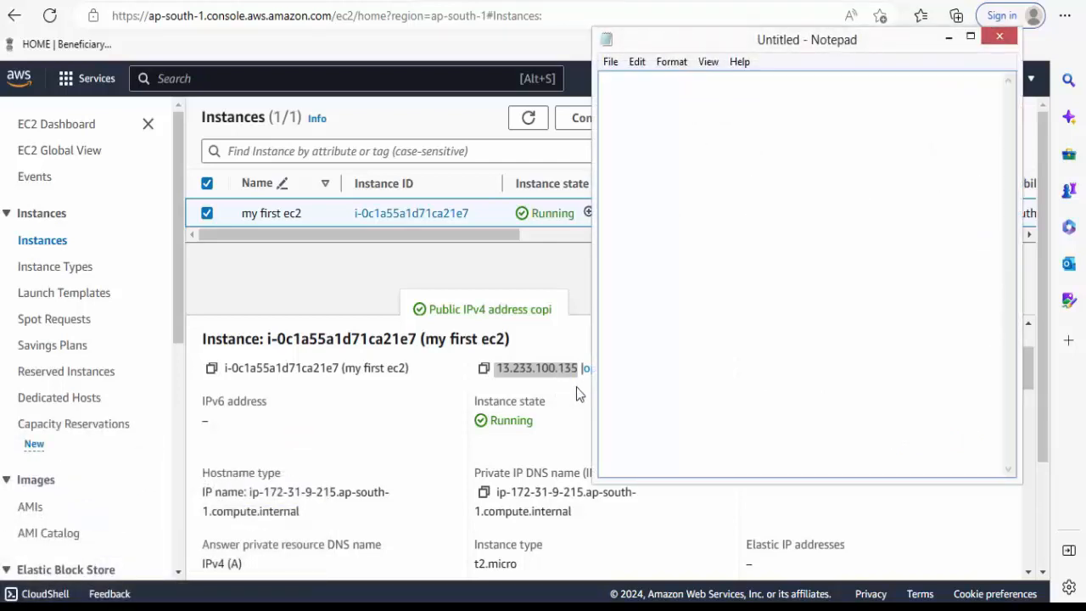
pyautogui.hotkey('ctrl', 'v')
pyautogui.write('Pub')
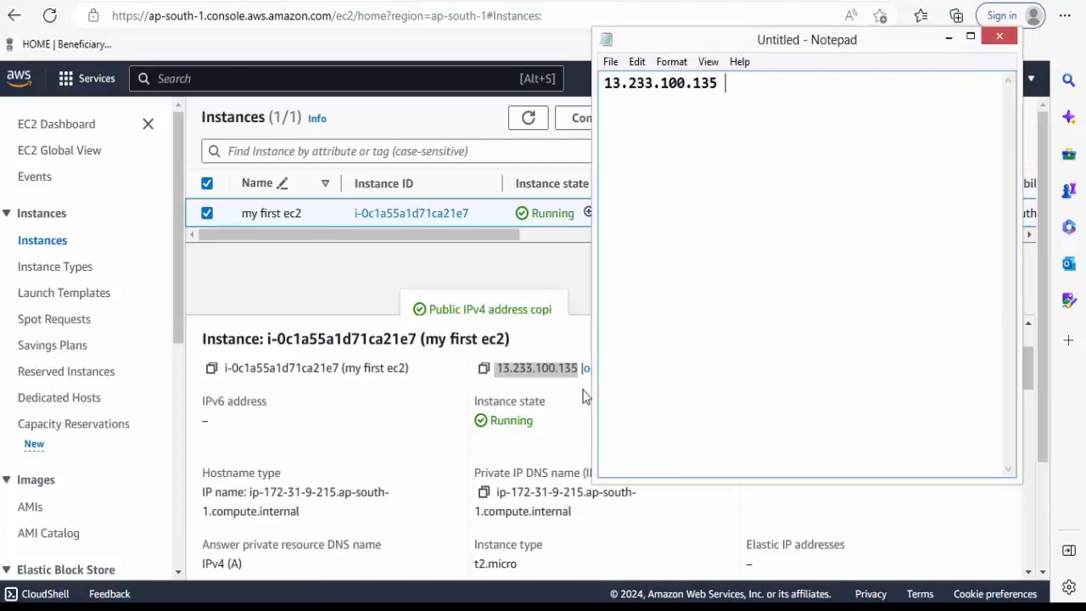
pyautogui.write('lic IP')
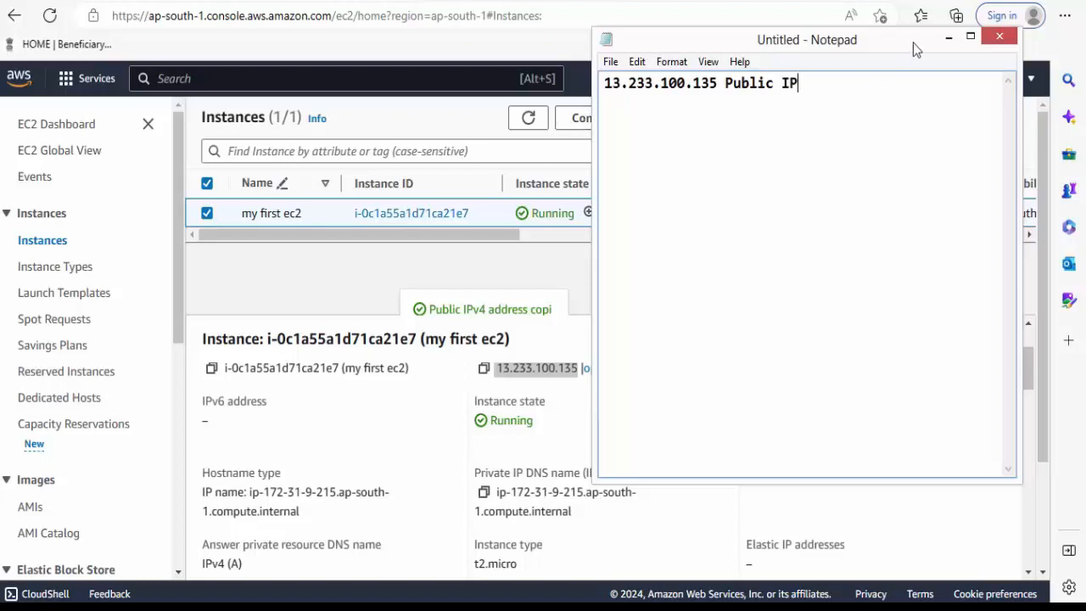
pyautogui.click(947, 37)
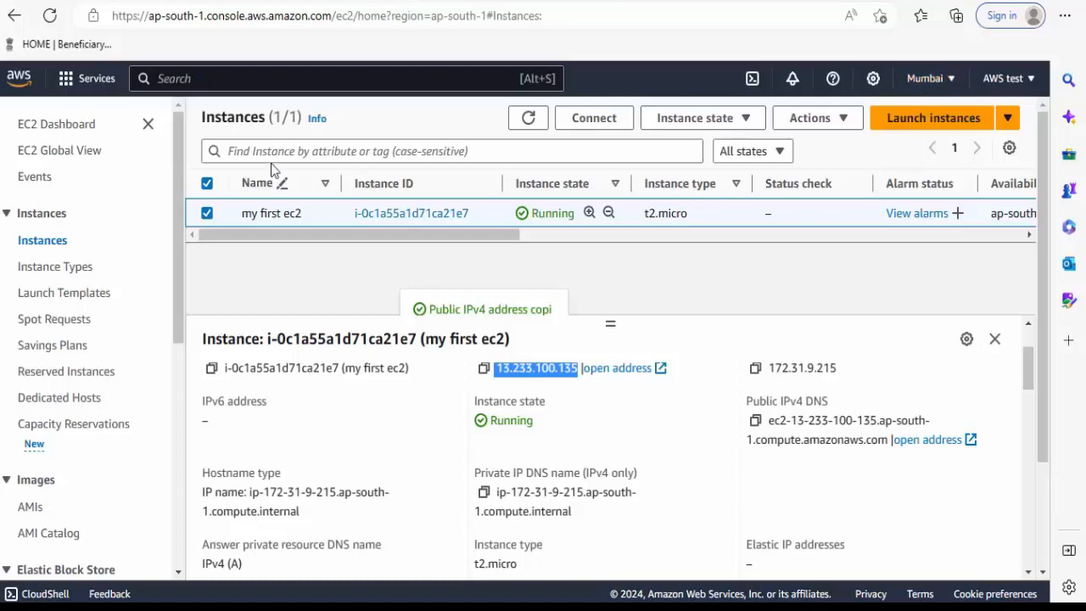
# - Examine the instance's hostname type, auto-assigned IP address, and private and public IPv4 addresses
pyautogui.scroll(-1, 595, 394)
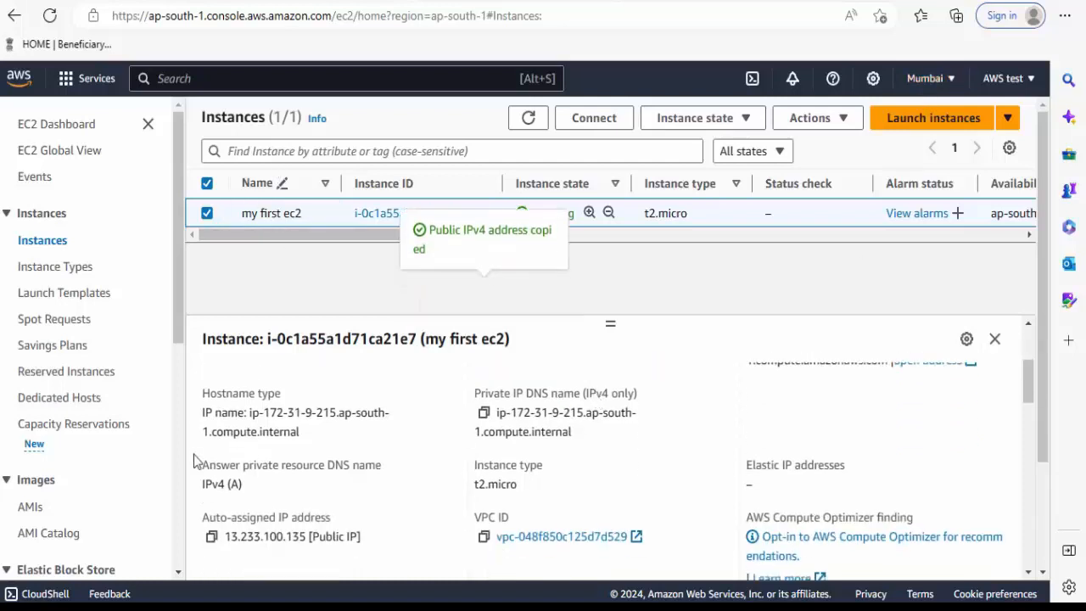
pyautogui.moveTo(202, 412); pyautogui.dragTo(356, 412)
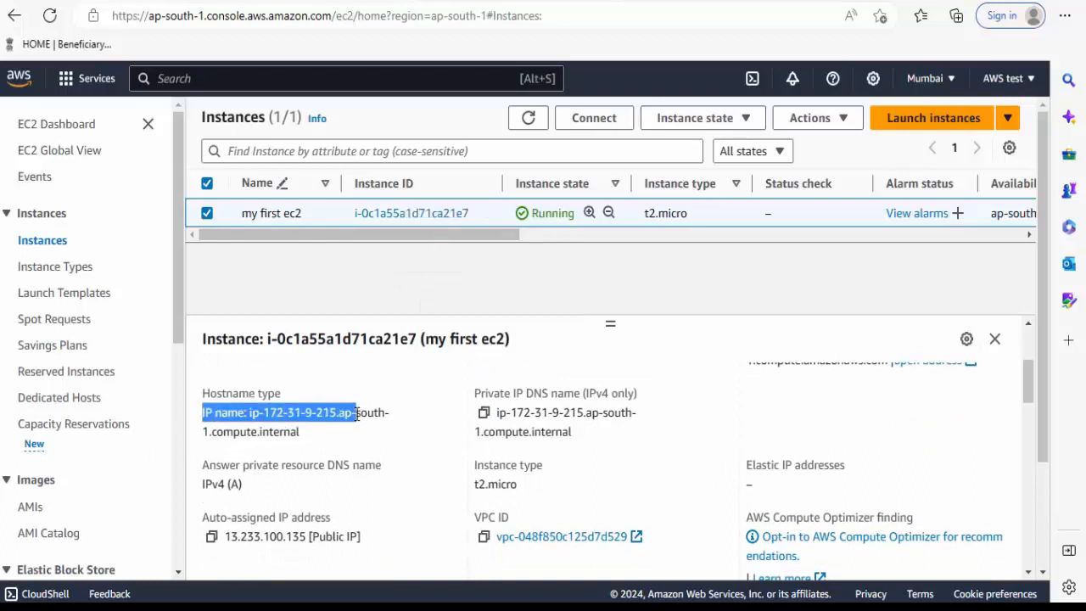
pyautogui.click(246, 541)
pyautogui.scroll(2, 492, 488)
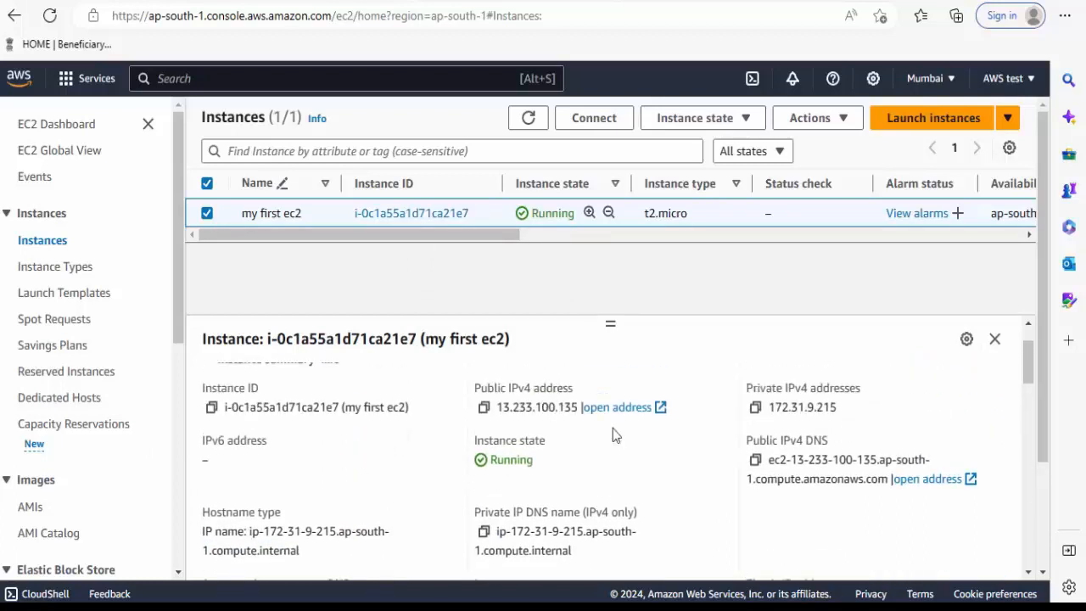
pyautogui.moveTo(838, 408); pyautogui.dragTo(773, 405)
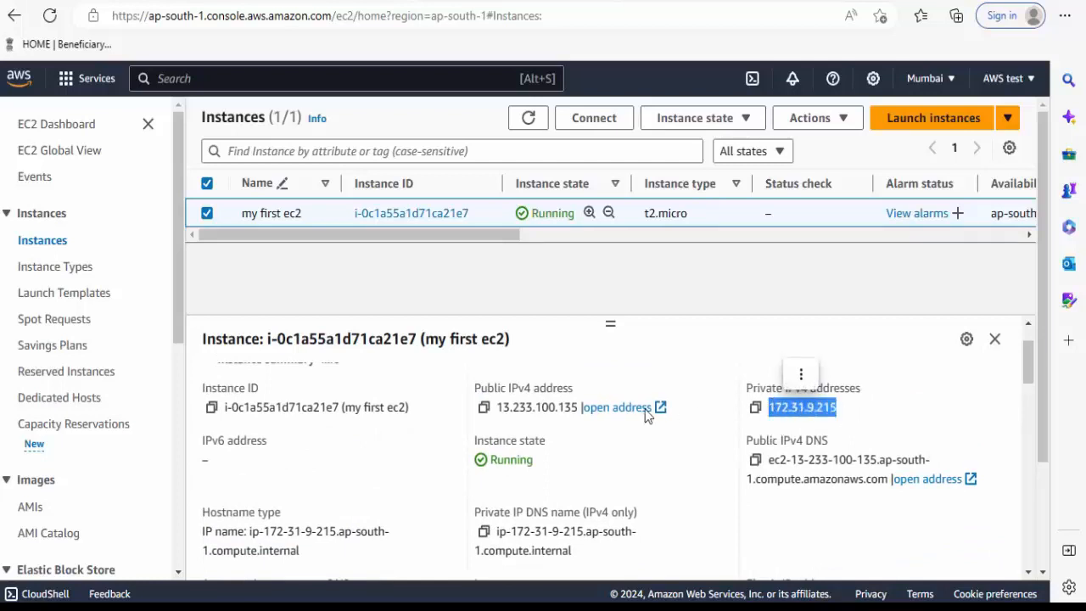
pyautogui.moveTo(573, 407); pyautogui.dragTo(458, 407)
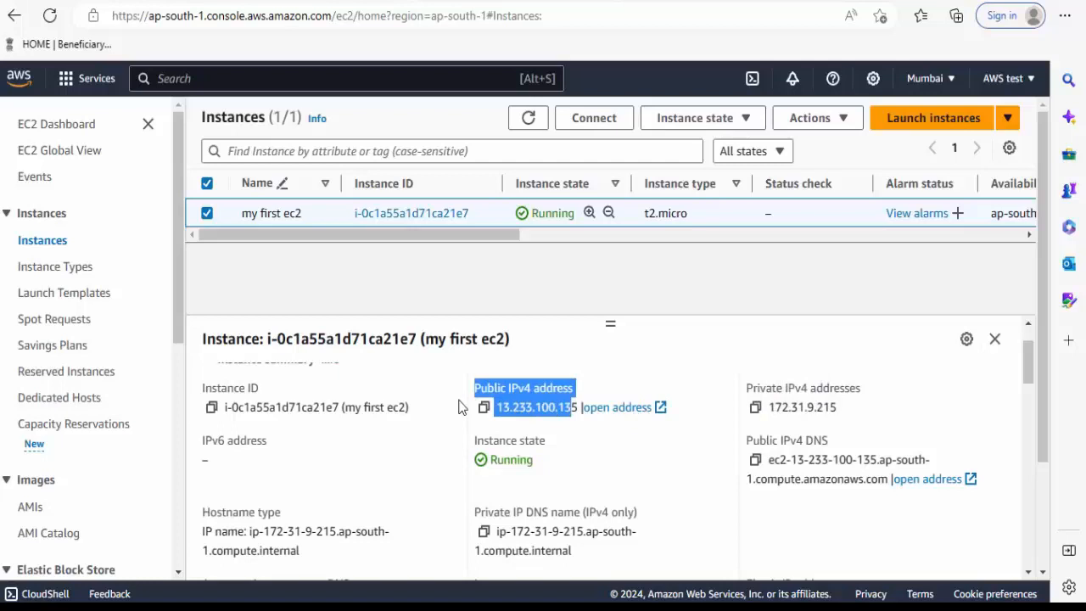
pyautogui.click(633, 449)
# - Examine the private IP DNS name and the instance type in the instance details
pyautogui.scroll(-1, 636, 454)
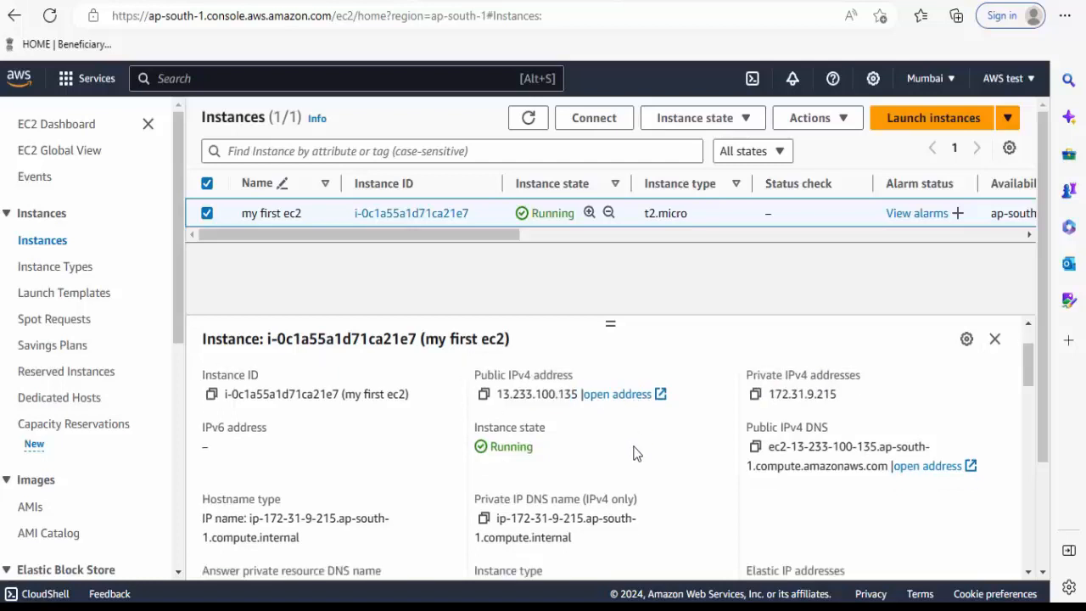
pyautogui.scroll(-2, 636, 453)
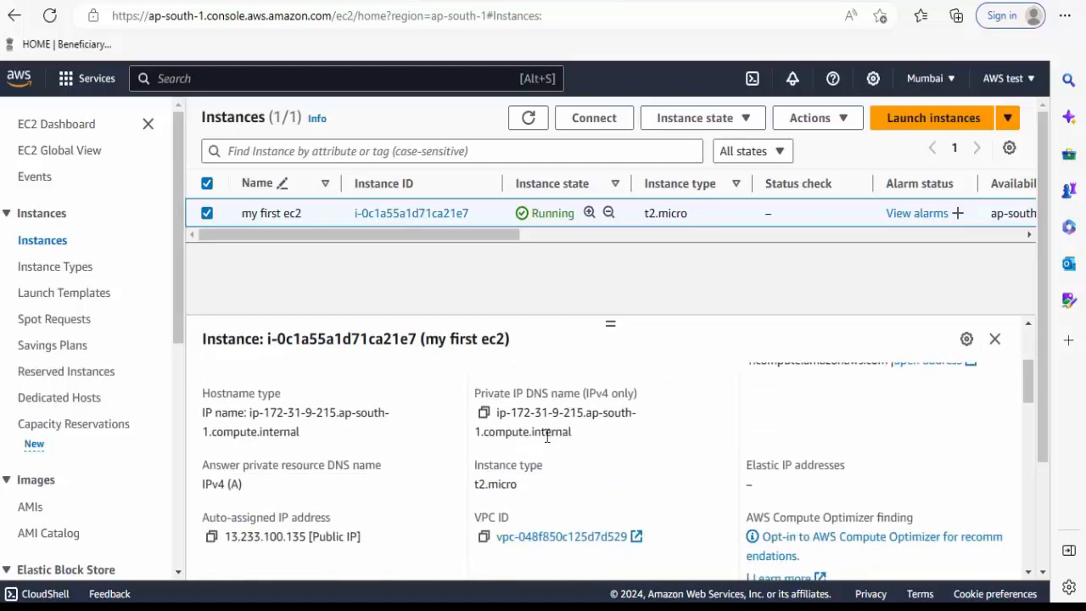
pyautogui.moveTo(572, 432); pyautogui.dragTo(587, 410)
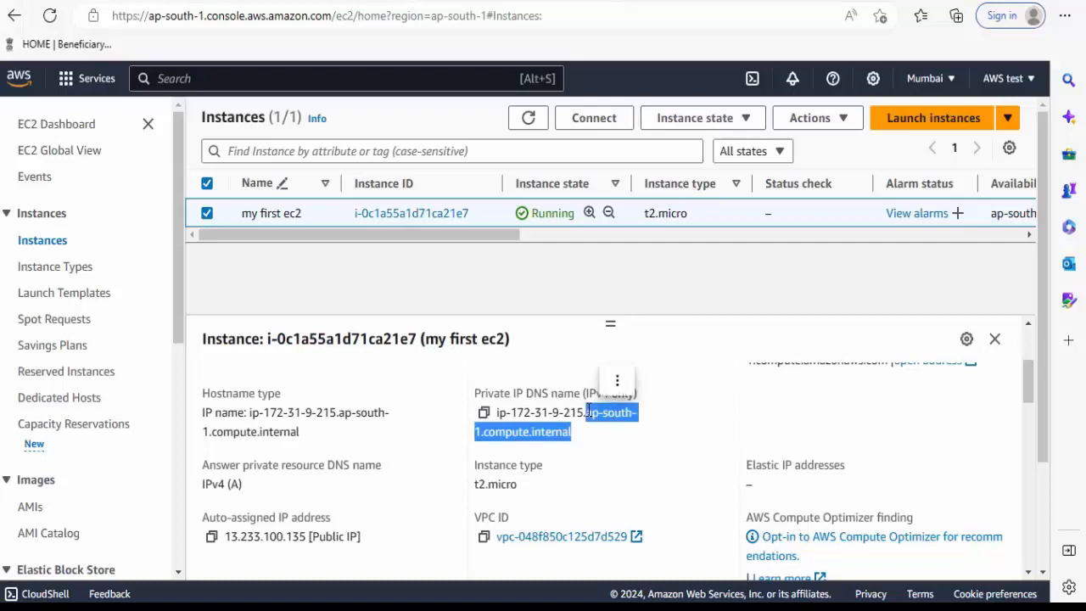
pyautogui.click(610, 450)
pyautogui.scroll(-1, 610, 451)
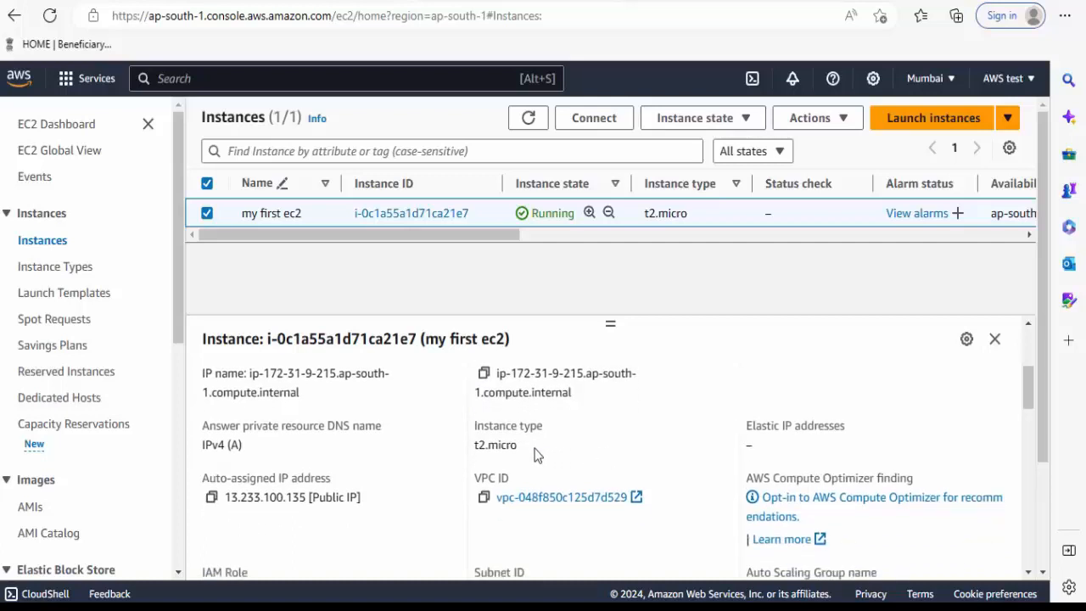
pyautogui.moveTo(528, 453); pyautogui.dragTo(459, 456)
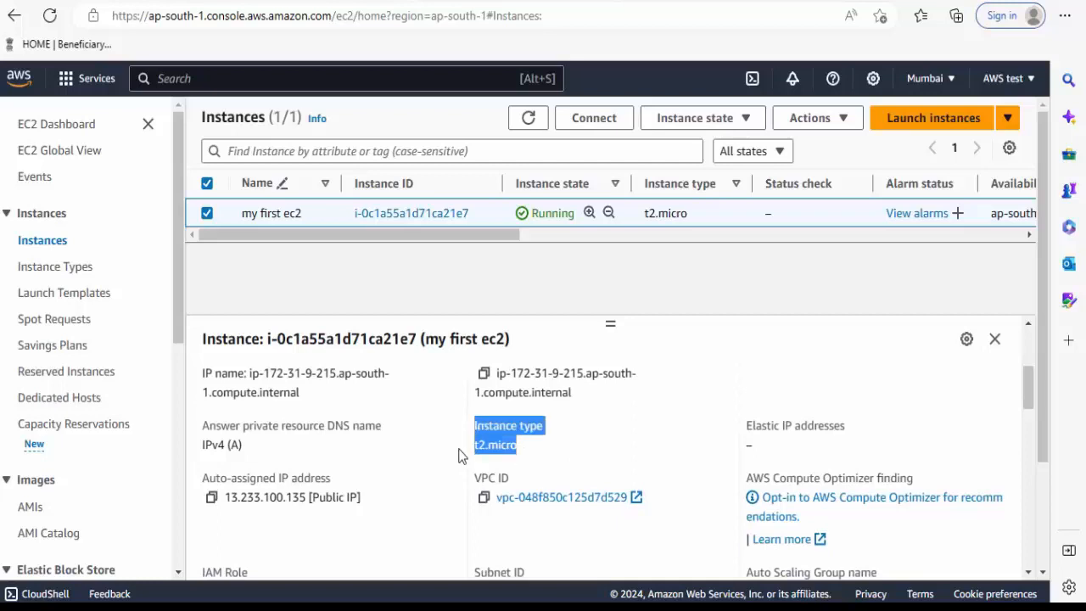
pyautogui.click(941, 248)
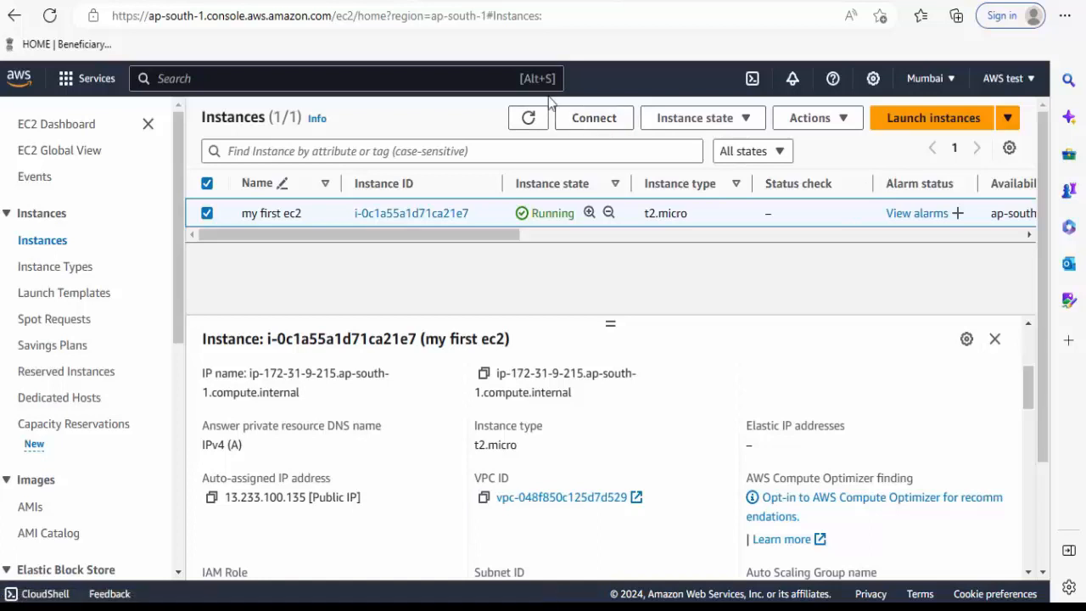
# - Open the RDP client connection options for "my first ec2", then download and keep its remote desktop file
pyautogui.click(598, 119)
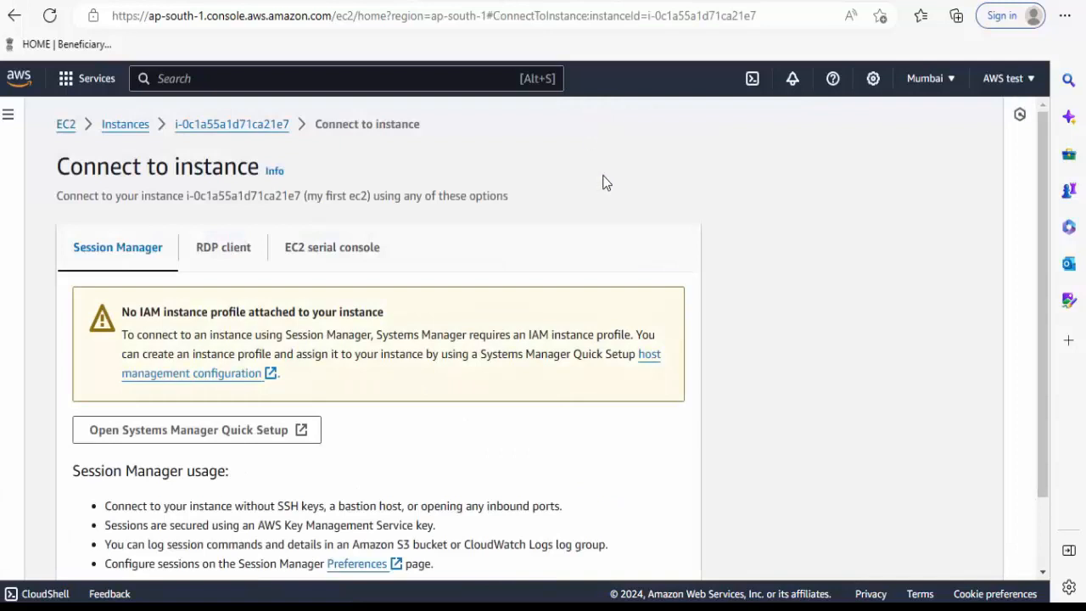
pyautogui.click(225, 249)
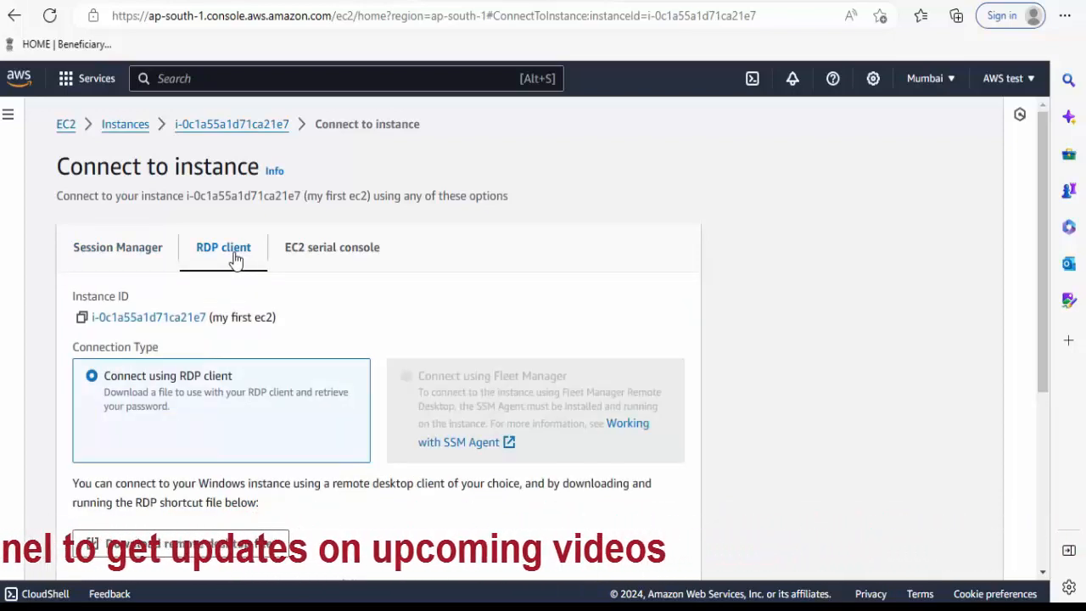
pyautogui.scroll(-1, 233, 261)
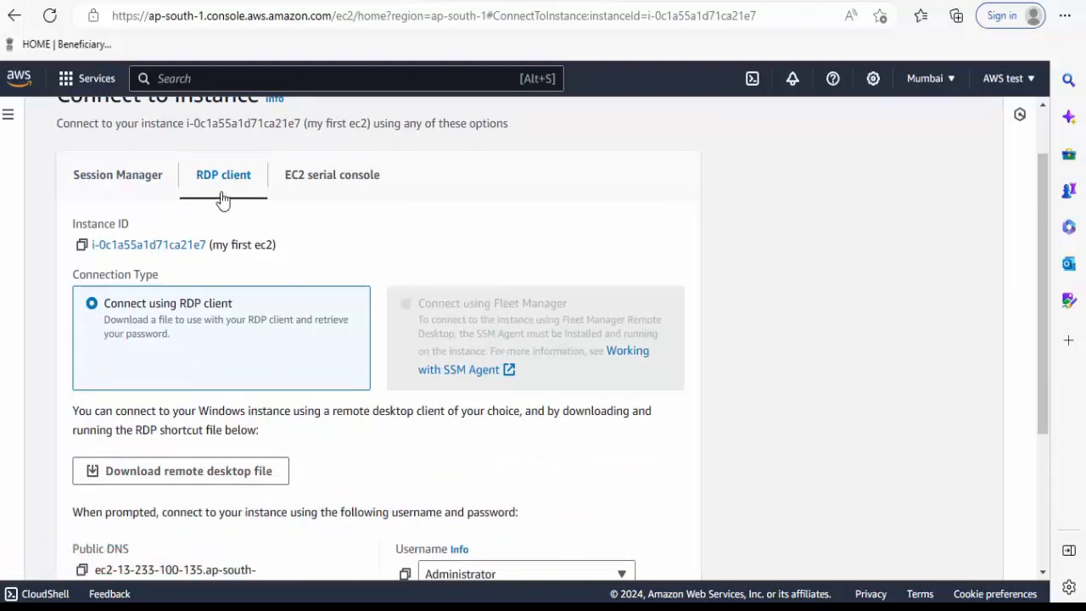
pyautogui.click(227, 477)
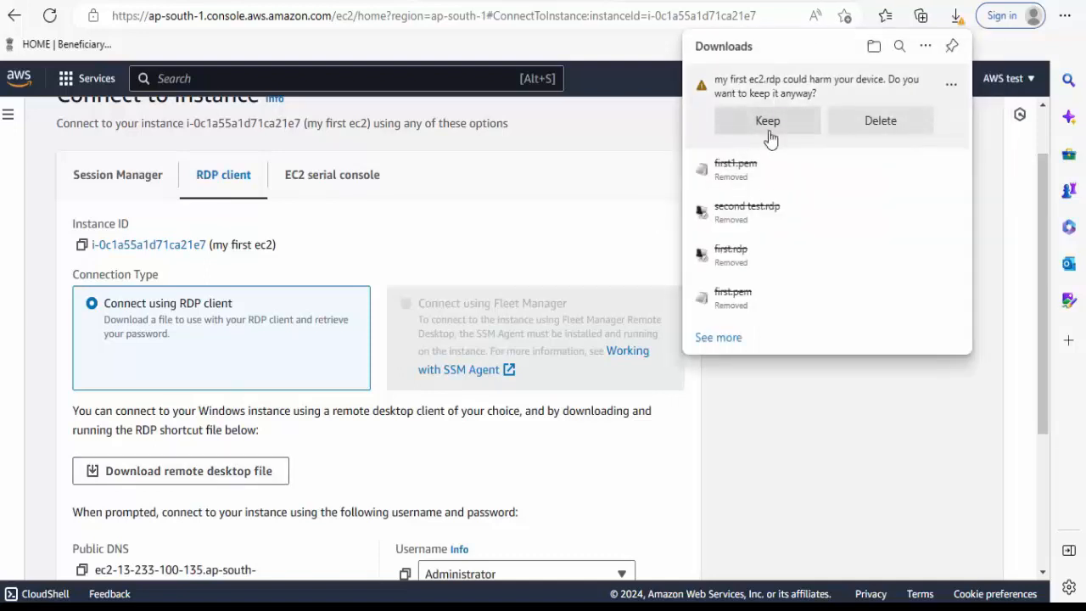
pyautogui.click(769, 131)
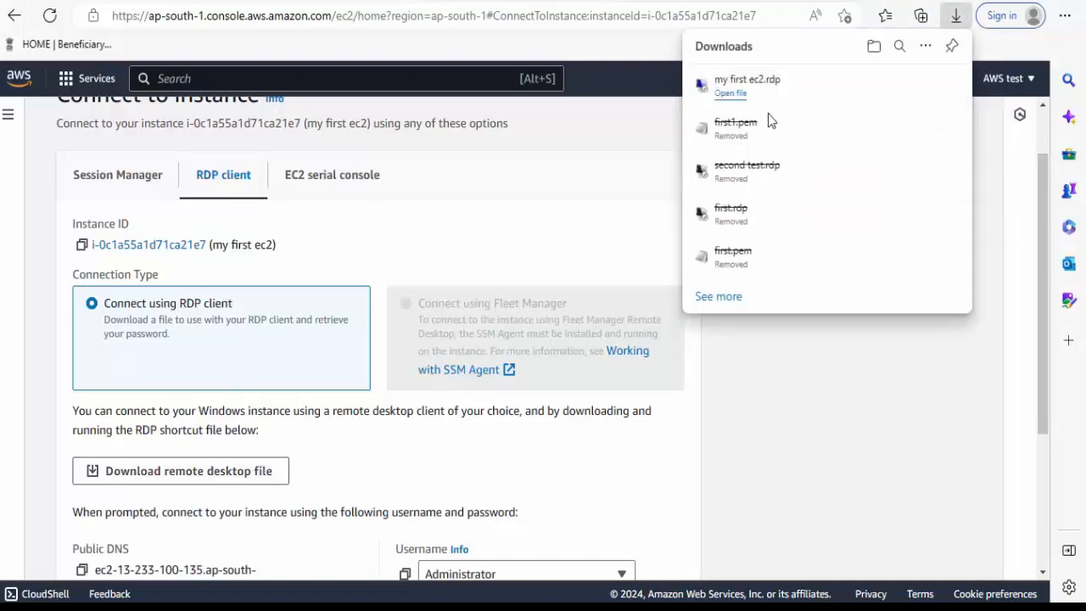
# - Move the downloaded "my first ec2" remote desktop file from the Downloads folder to the desktop
pyautogui.click(903, 85)
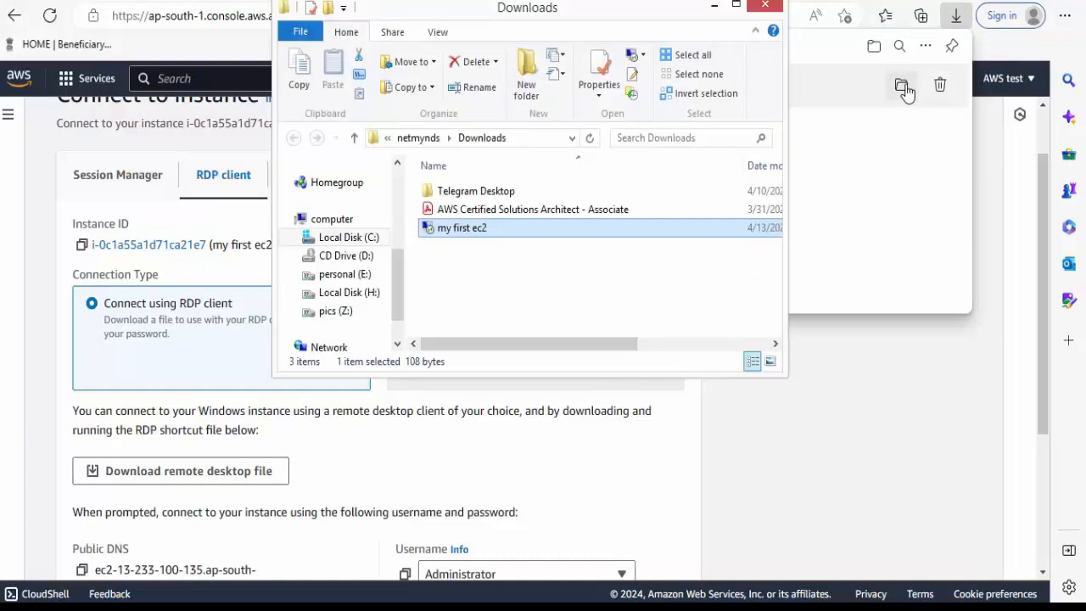
pyautogui.hotkey('ctrl', 'x')
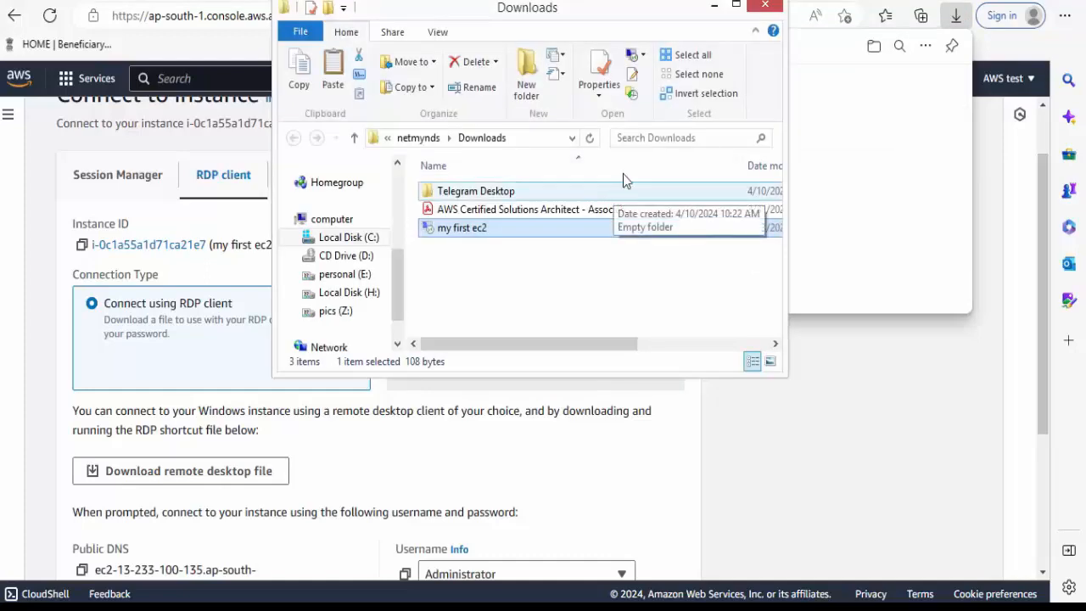
pyautogui.click(1001, 2)
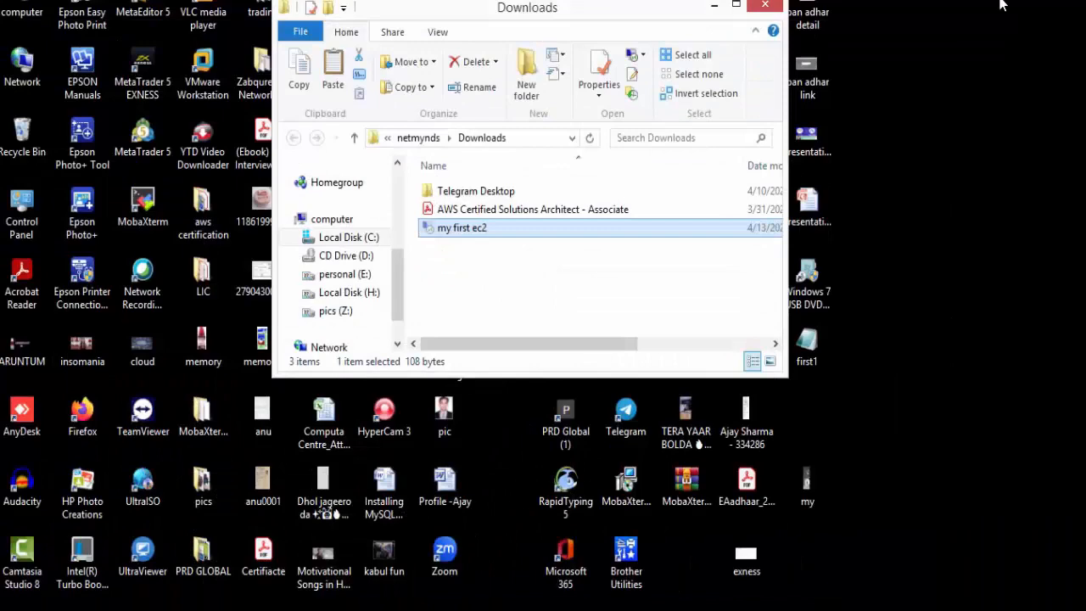
pyautogui.click(714, 5)
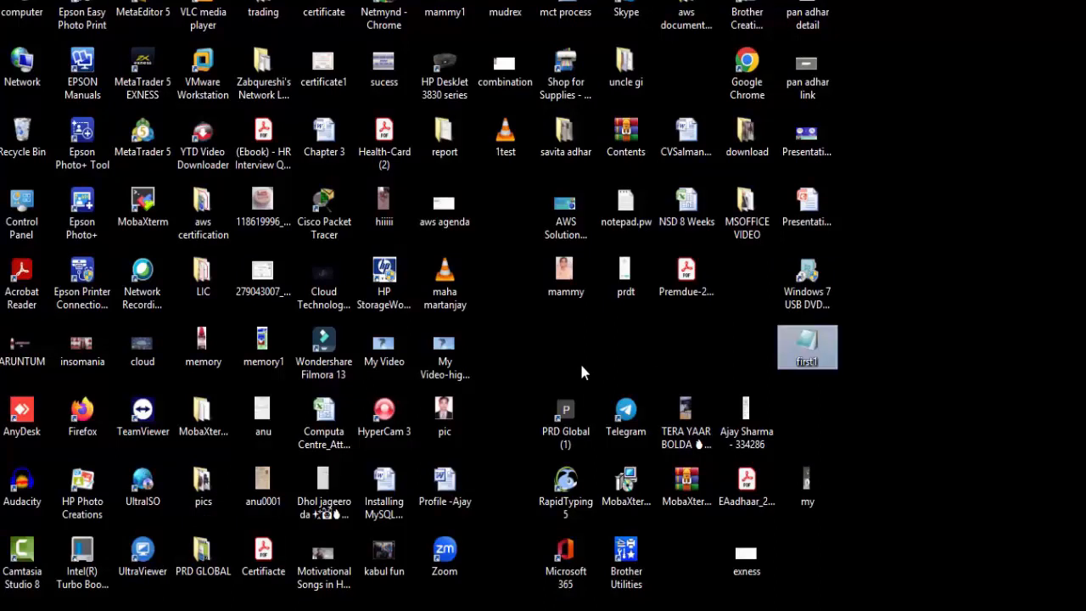
pyautogui.rightClick(581, 371)
pyautogui.click(886, 346)
pyautogui.rightClick(852, 381)
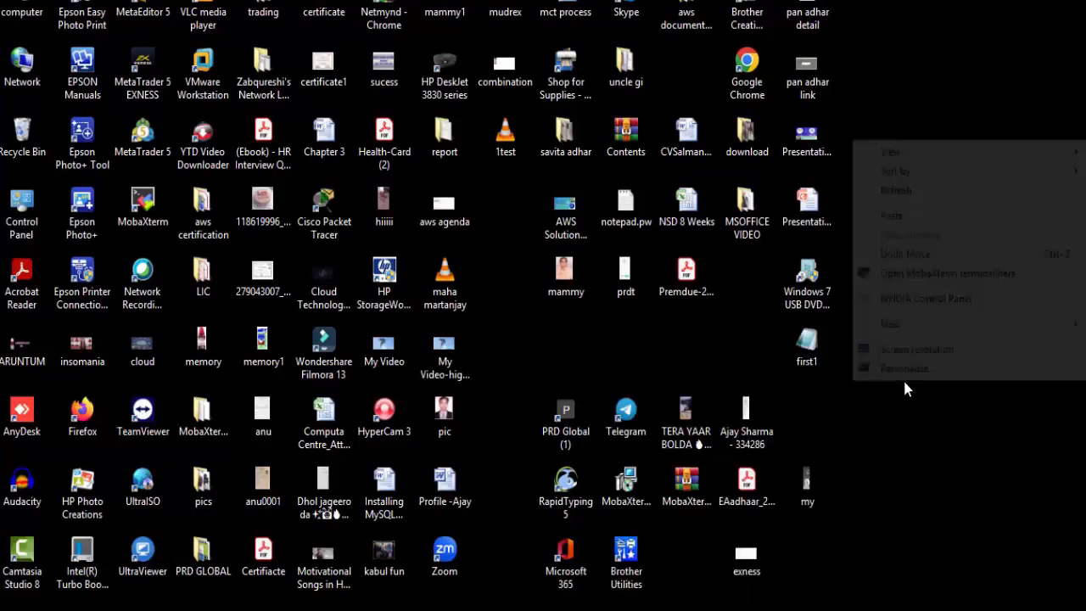
pyautogui.click(910, 214)
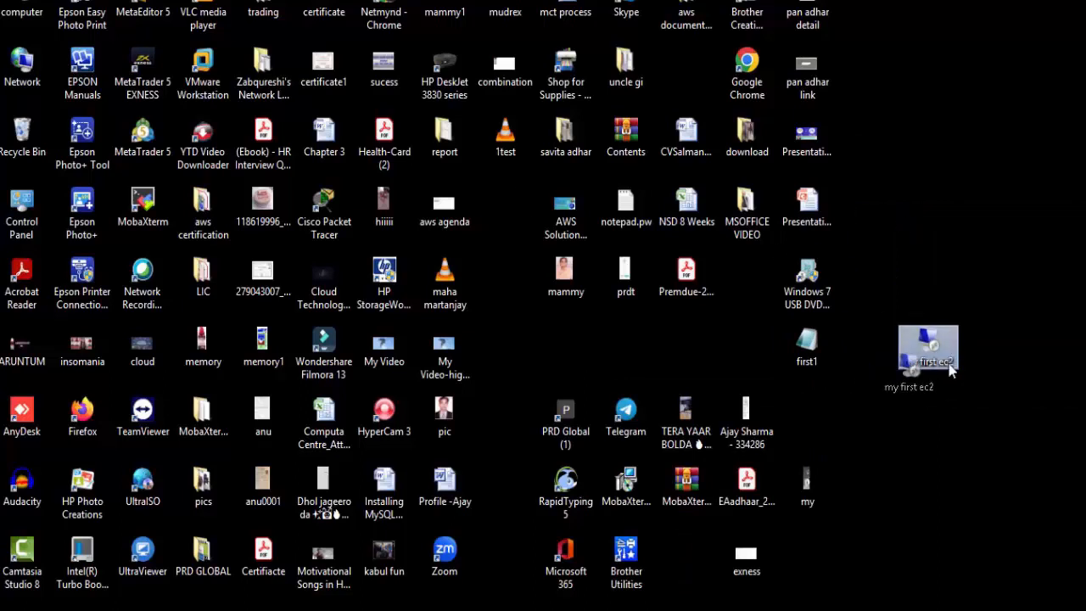
# - Place the first1 key file directly above the "my first ec2" file on the desktop and return to the browser
pyautogui.moveTo(831, 353); pyautogui.dragTo(938, 270)
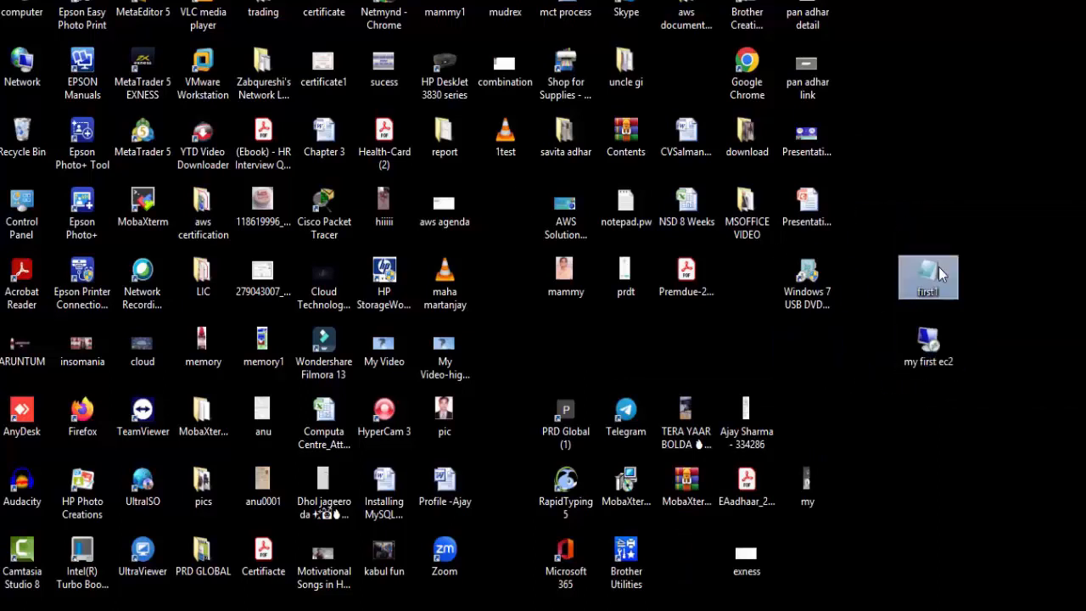
pyautogui.moveTo(863, 227); pyautogui.dragTo(995, 387)
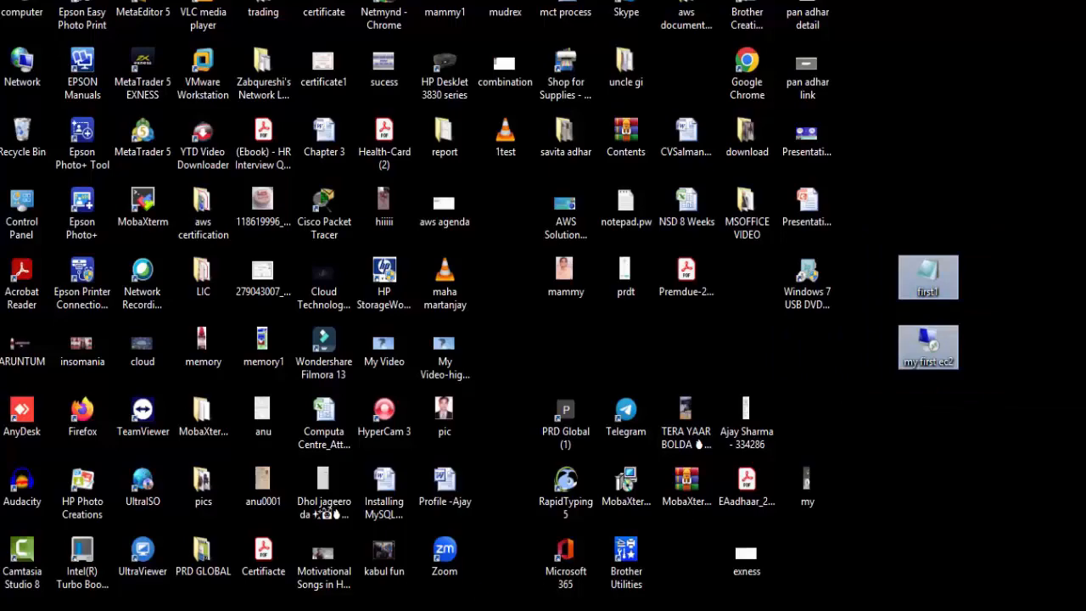
pyautogui.click(229, 608)
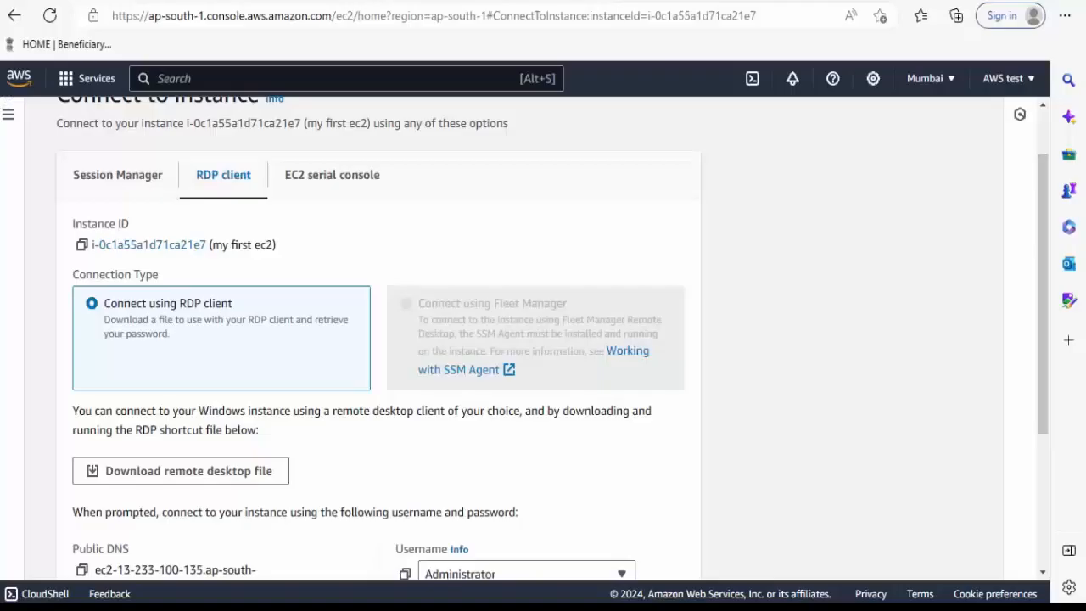
# - Open the Windows password retrieval for "my first ec2" and upload the first1 PEM file from the desktop as its private key
pyautogui.scroll(-3, 843, 409)
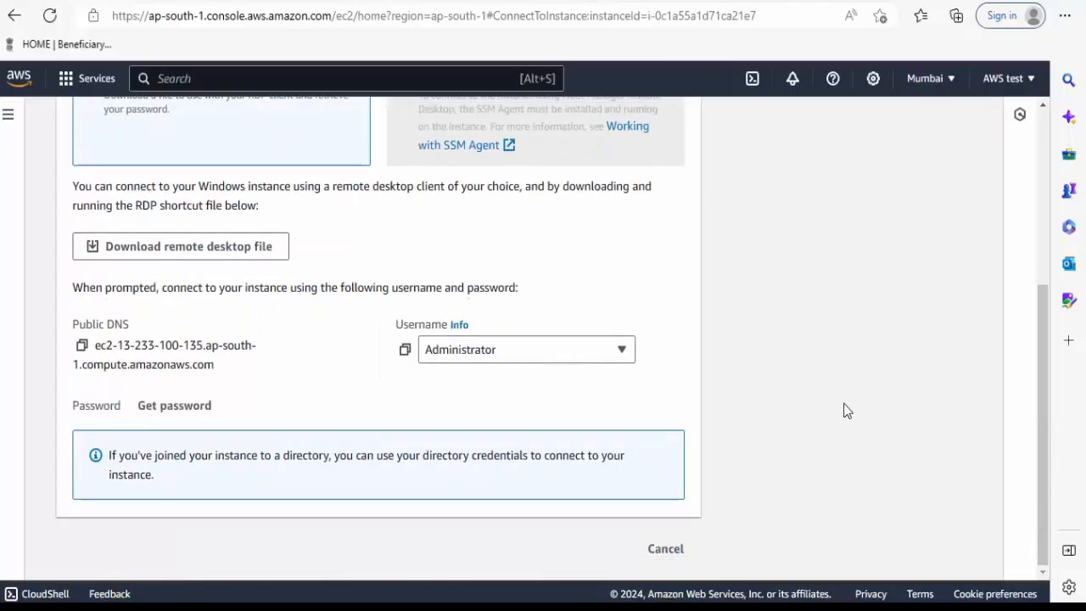
pyautogui.click(178, 406)
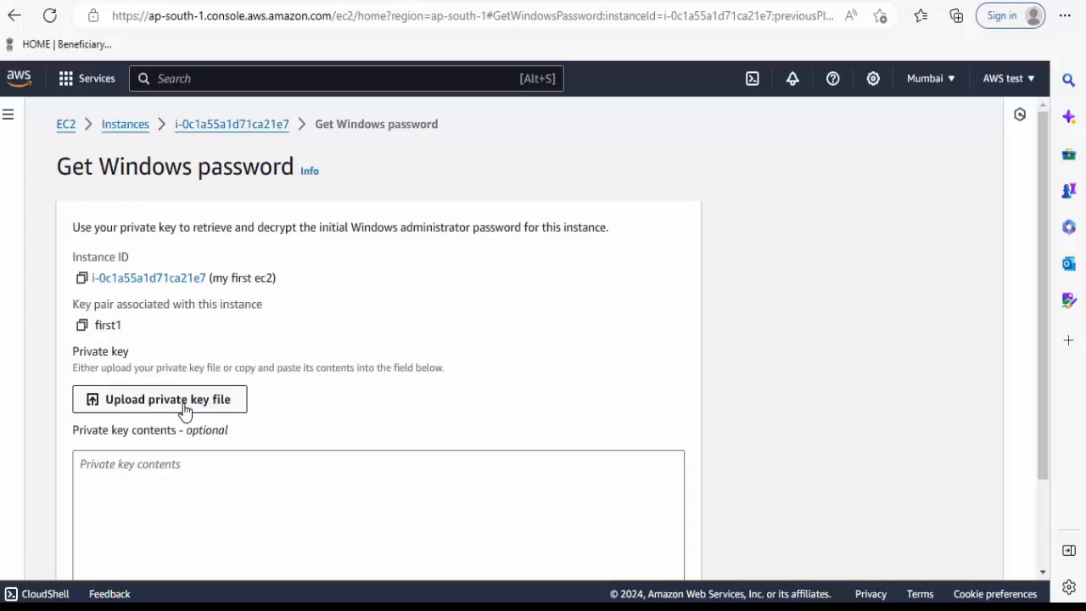
pyautogui.moveTo(123, 326); pyautogui.dragTo(95, 323)
pyautogui.click(229, 333)
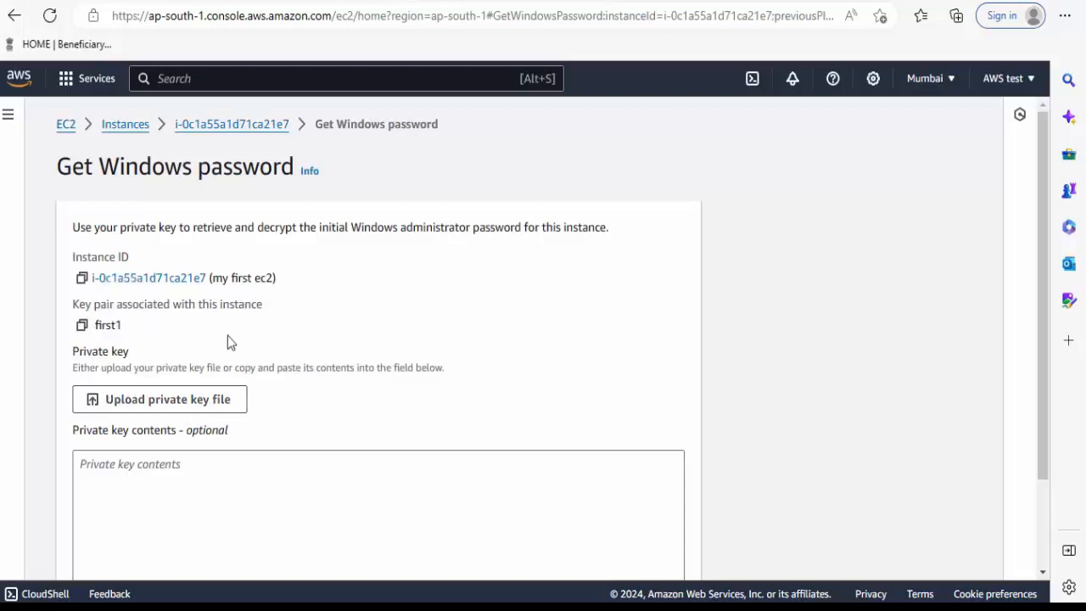
pyautogui.click(206, 417)
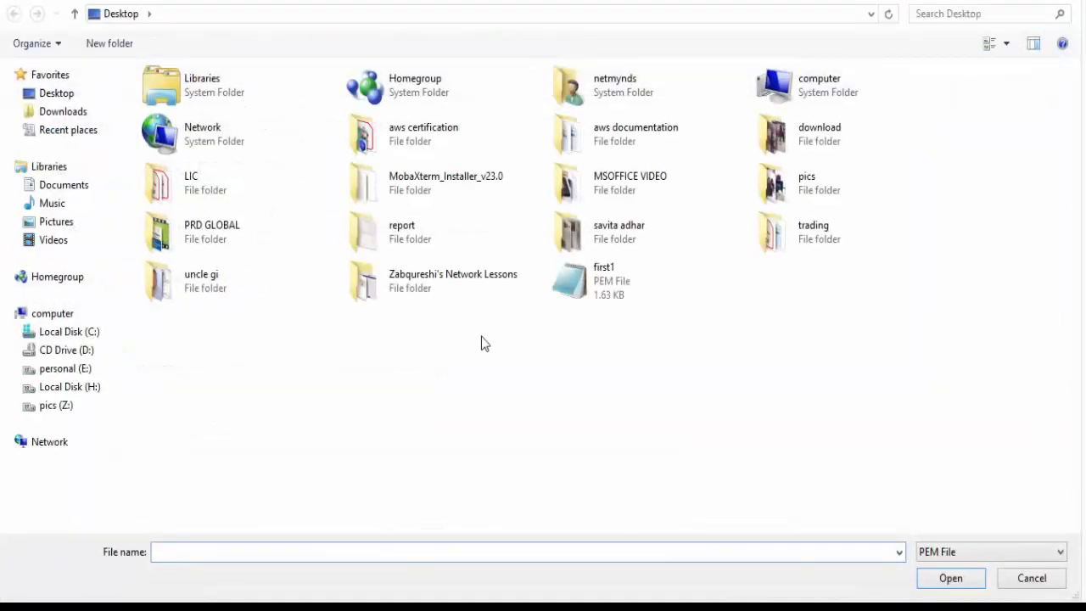
pyautogui.doubleClick(583, 307)
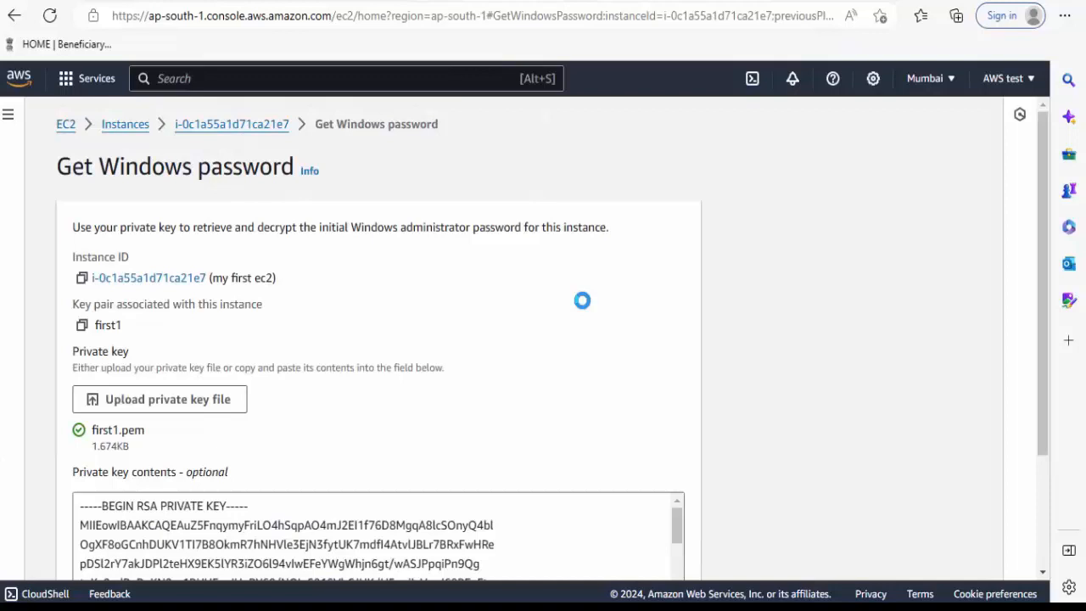
# - Decrypt the Windows administrator password with the uploaded private key and copy the decrypted password
pyautogui.scroll(-2, 582, 301)
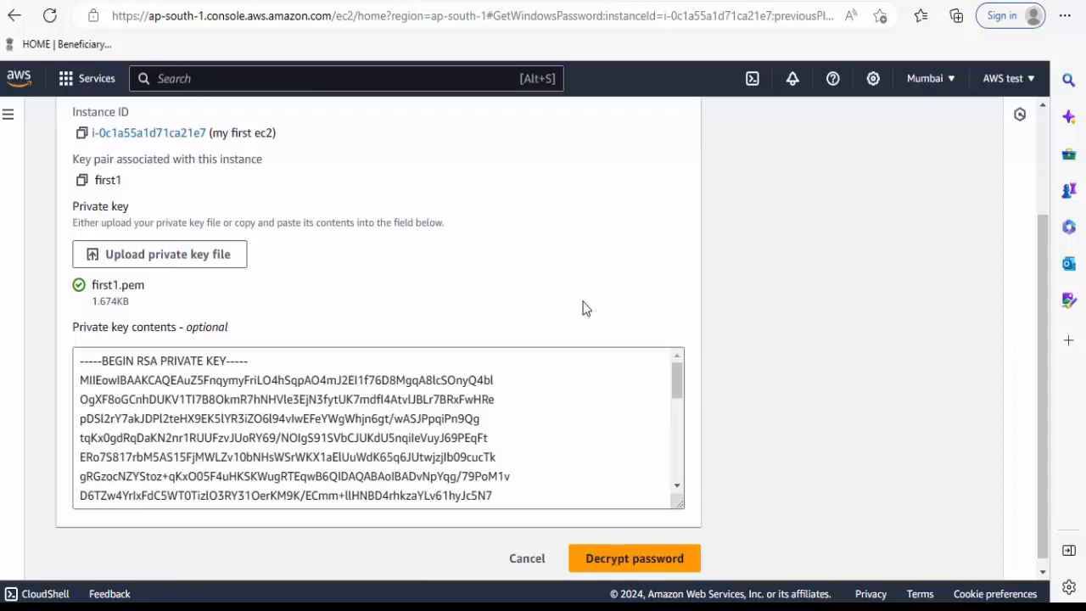
pyautogui.scroll(-1, 582, 309)
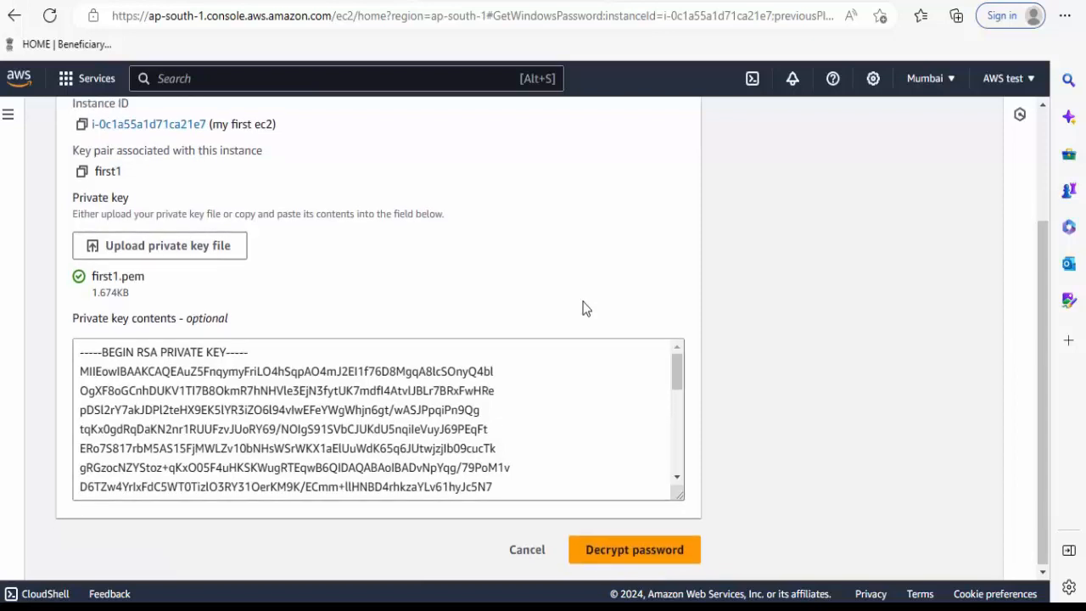
pyautogui.click(653, 552)
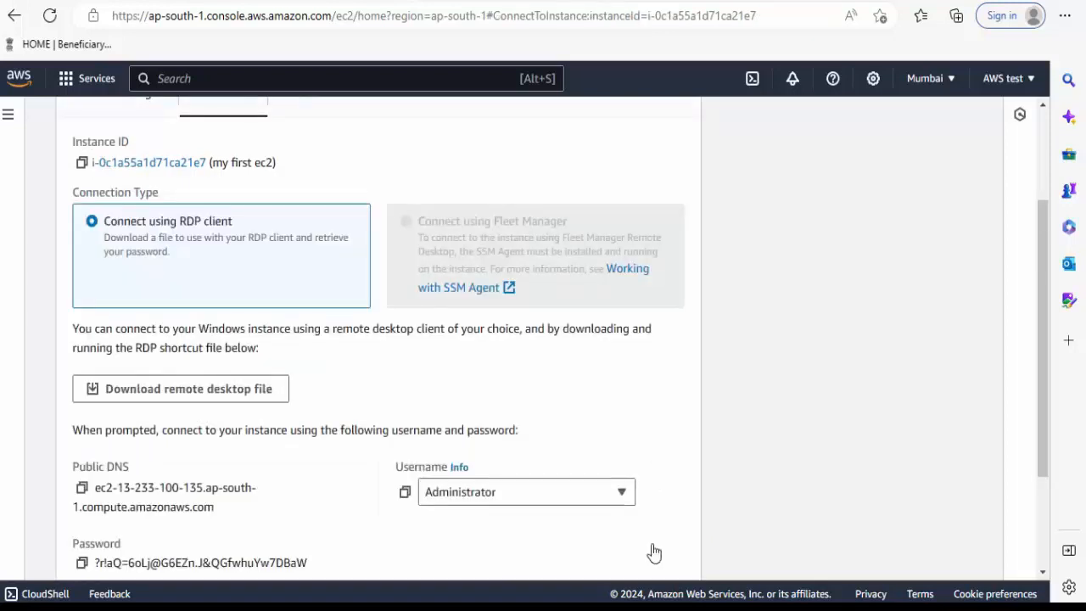
pyautogui.scroll(-2, 653, 553)
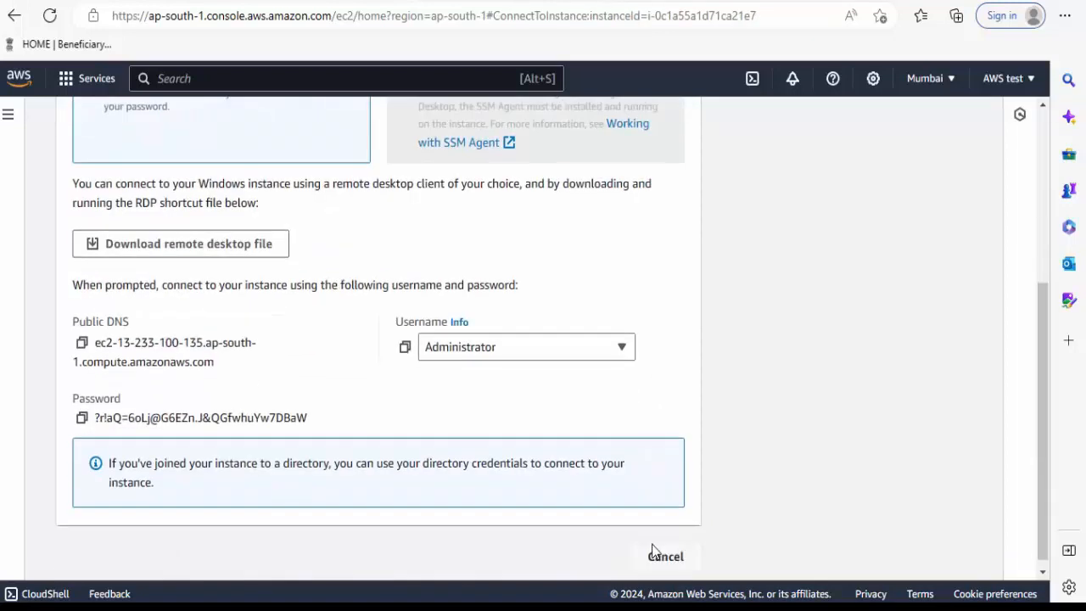
pyautogui.moveTo(92, 418); pyautogui.dragTo(314, 428)
pyautogui.click(322, 420)
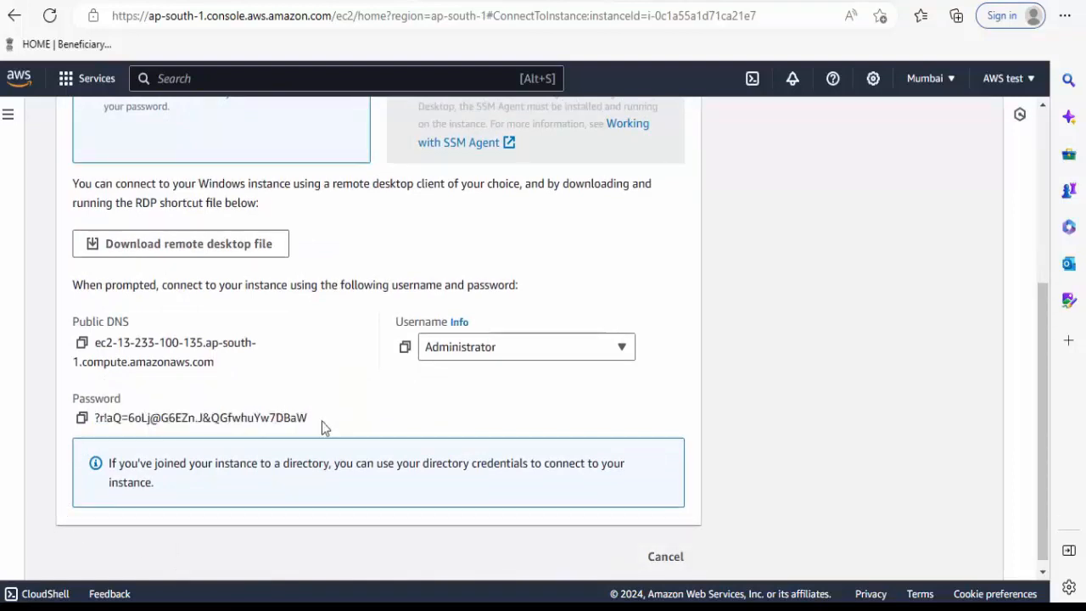
pyautogui.click(82, 418)
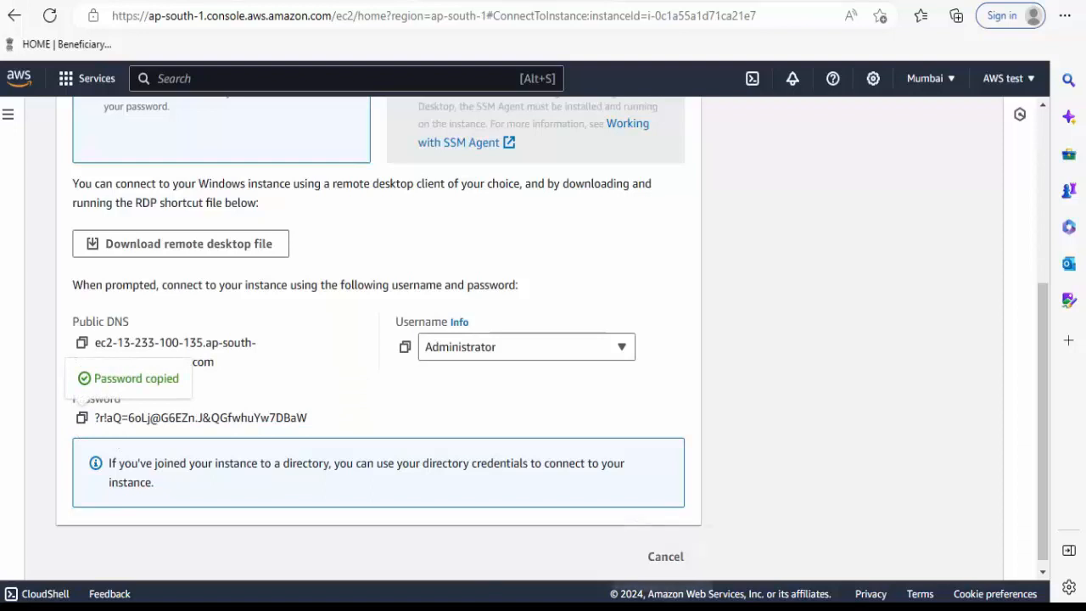
# - Switch to Notepad, paste the copied administrator password below the public IP line, and minimize the note
pyautogui.hotkey('alt', 'Tab')
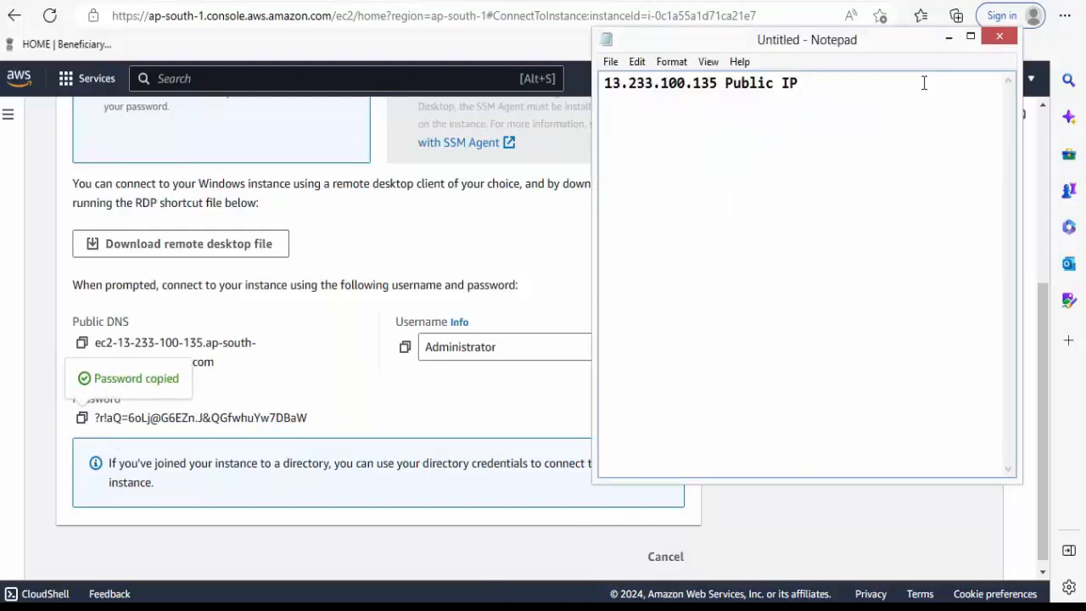
pyautogui.press('Return')
pyautogui.press('Return')
pyautogui.hotkey('ctrl', 'v')
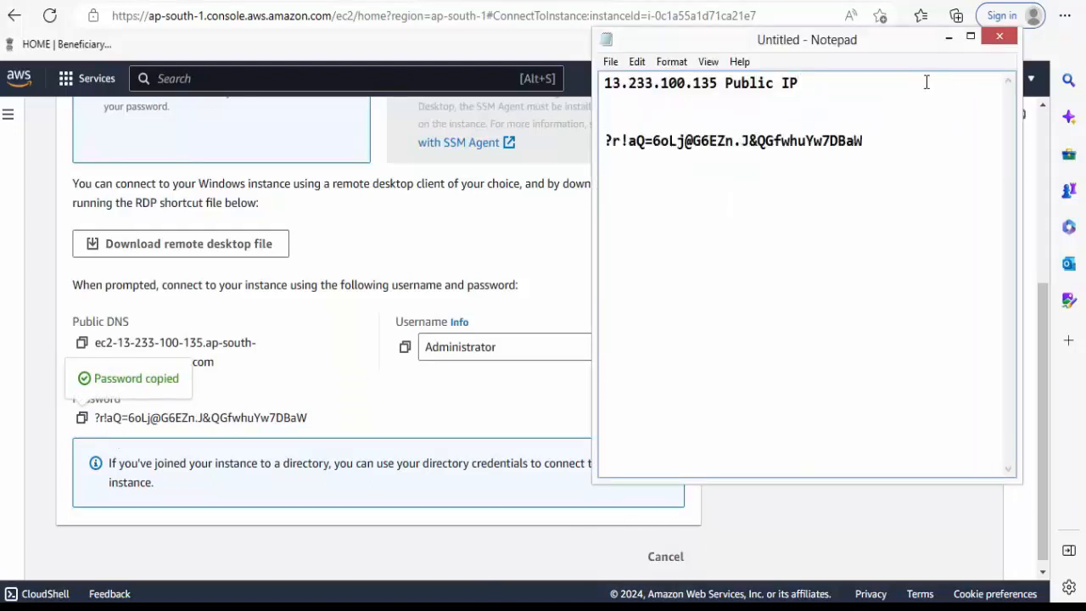
pyautogui.click(949, 37)
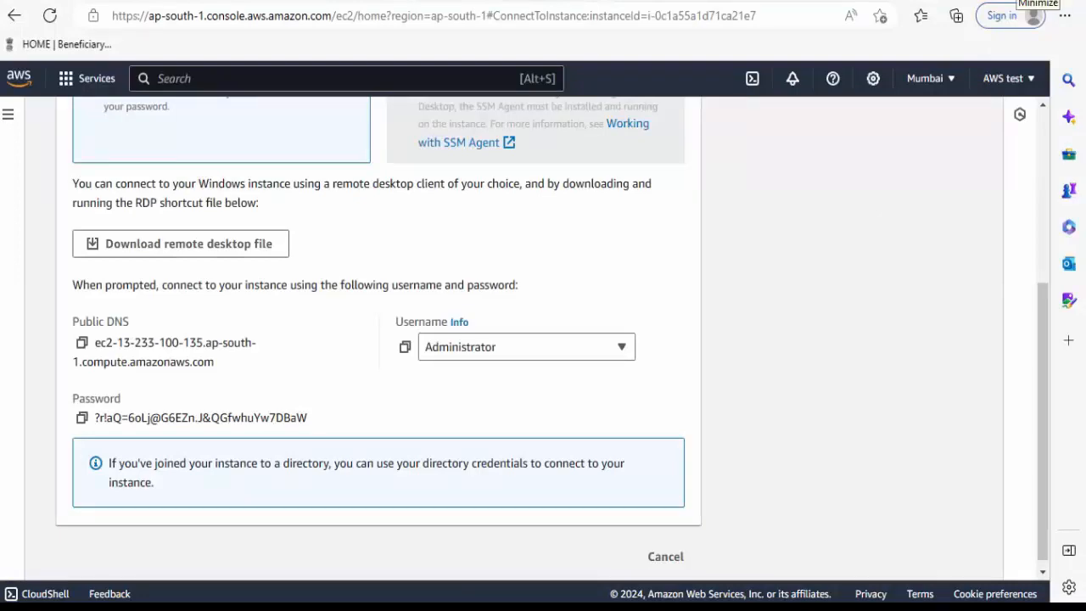
# - Launch the "my first ec2" remote desktop file from the desktop and connect despite the unknown publisher
pyautogui.click(1036, 3)
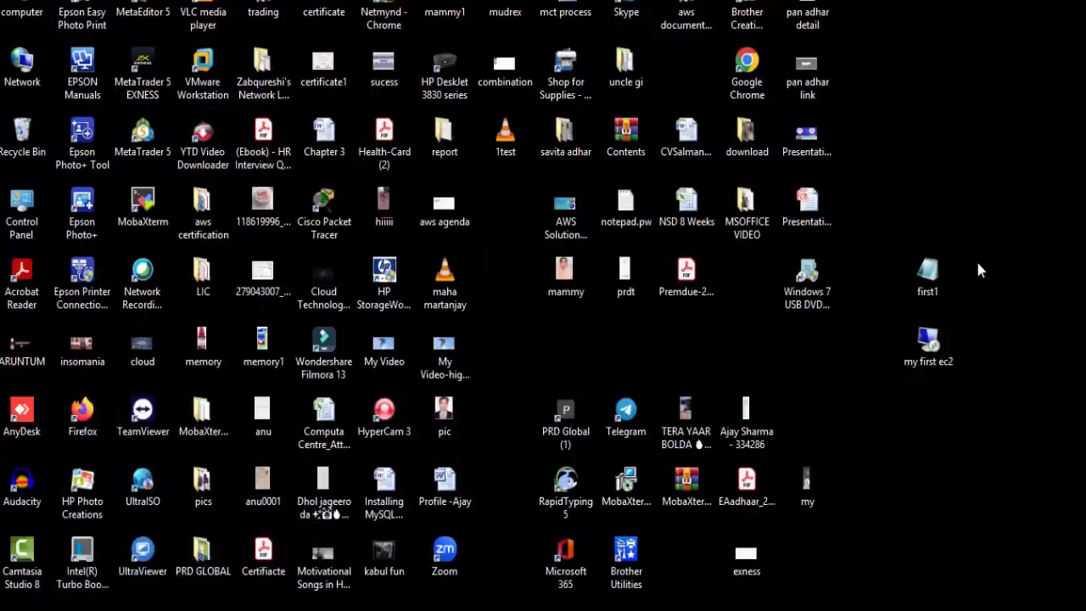
pyautogui.doubleClick(924, 363)
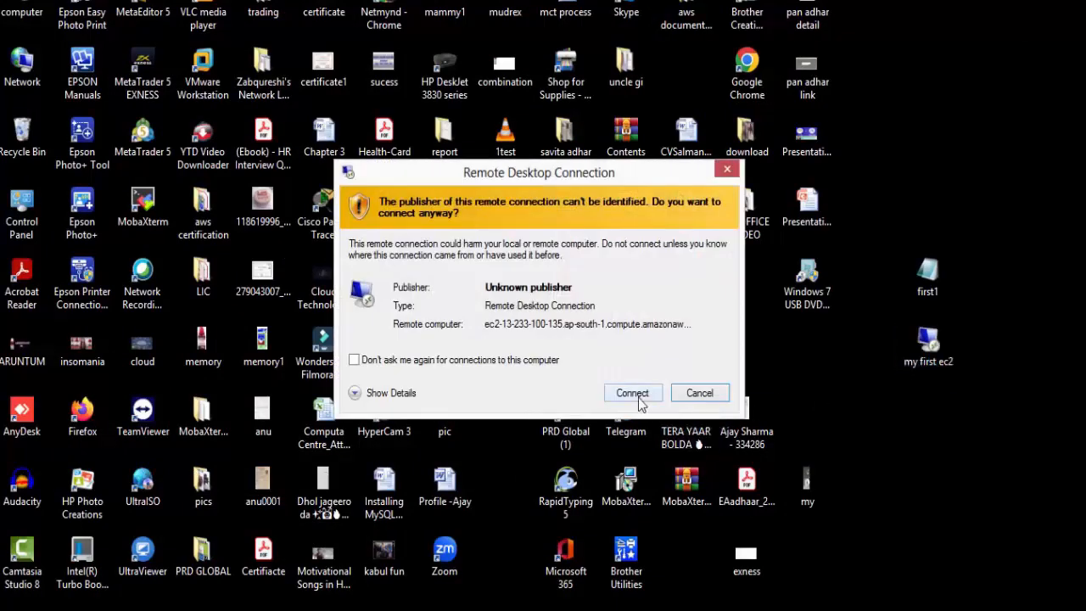
pyautogui.click(632, 393)
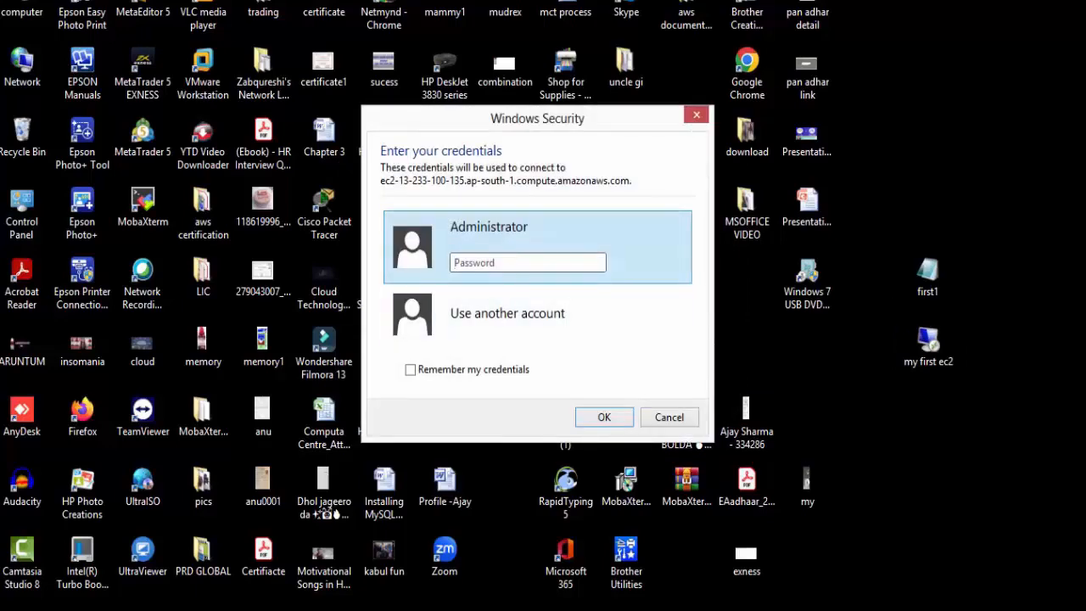
# - Copy the administrator password again from the AWS console, sign in to the remote desktop as Administrator with it, and accept the untrusted certificate
pyautogui.click(626, 610)
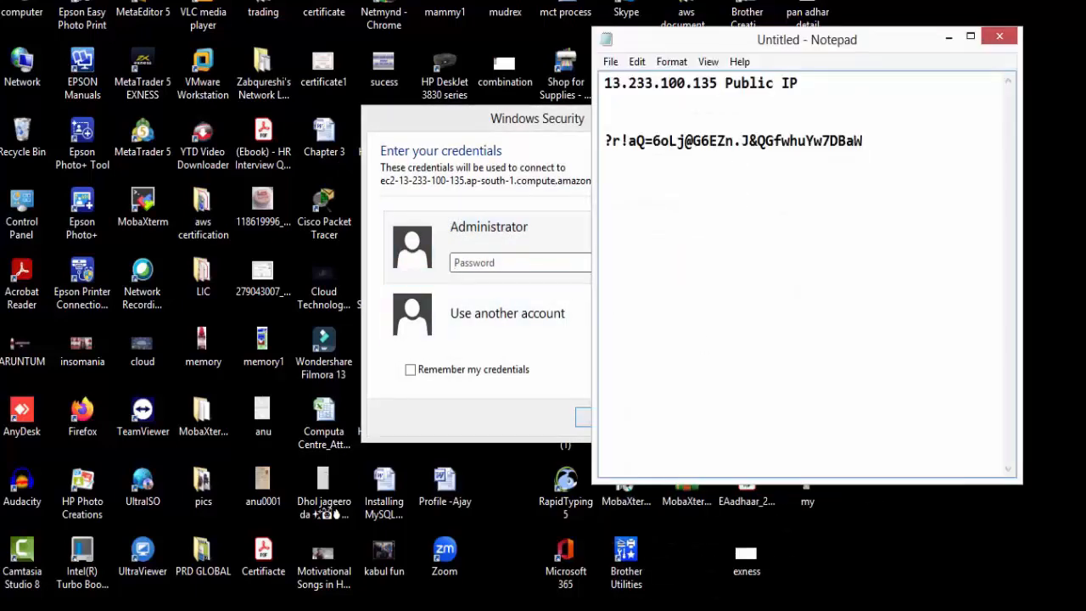
pyautogui.click(626, 609)
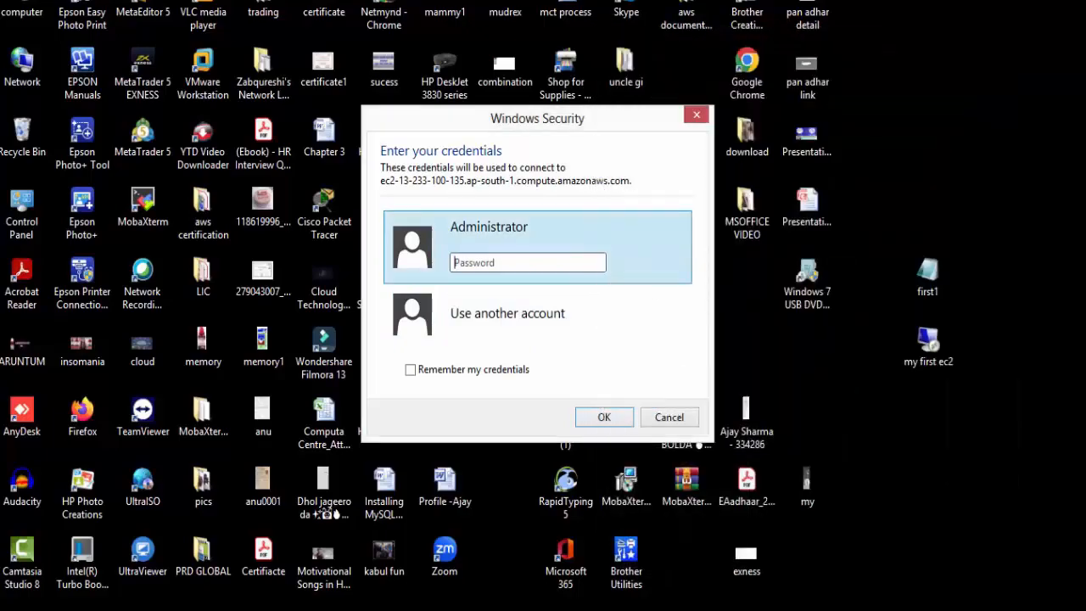
pyautogui.click(254, 609)
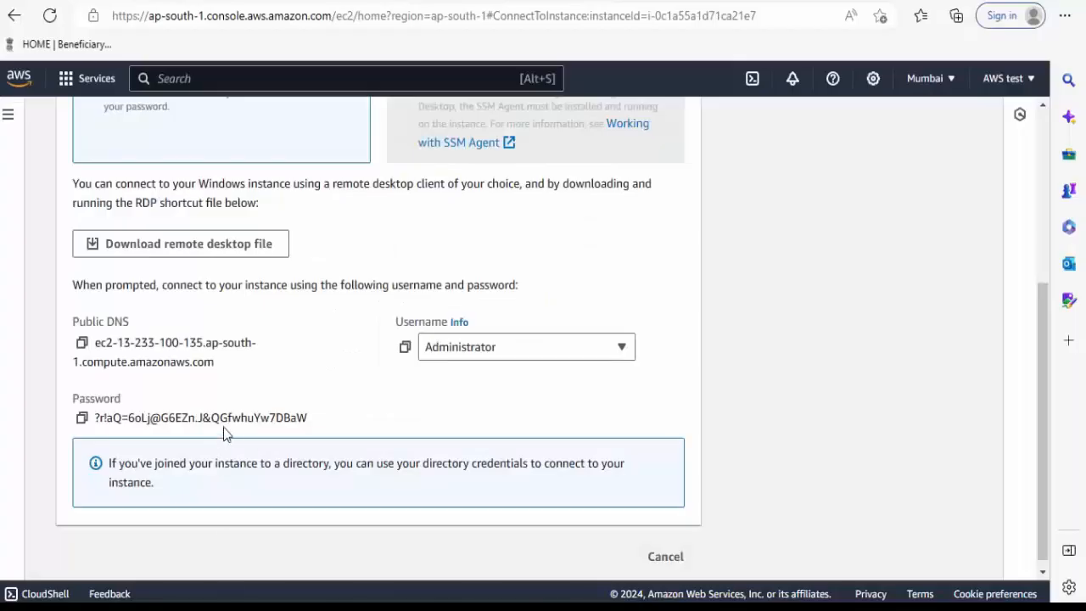
pyautogui.click(82, 417)
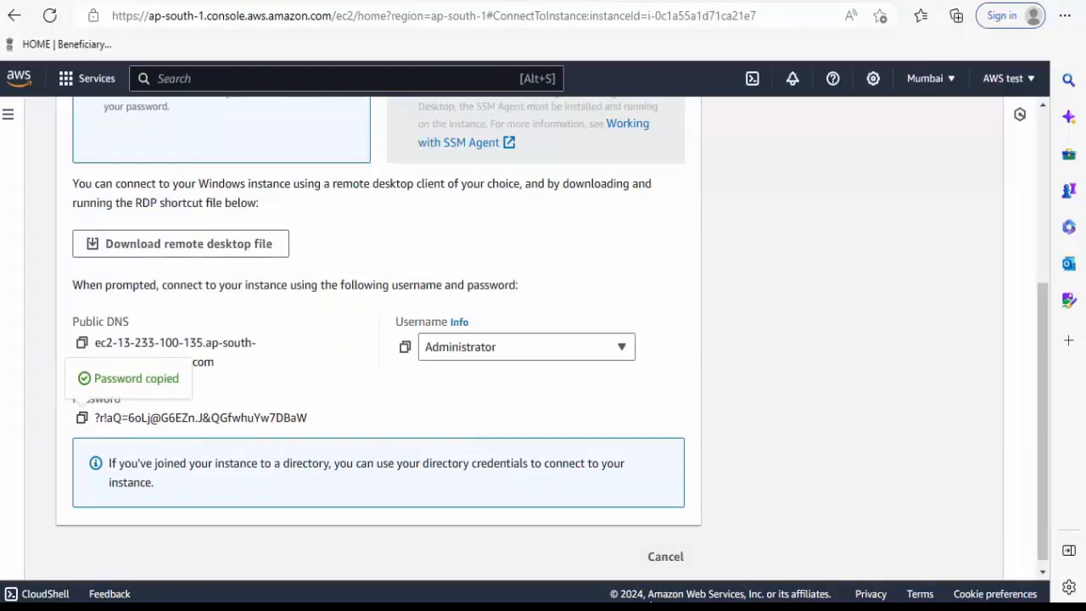
pyautogui.click(594, 609)
pyautogui.click(492, 262)
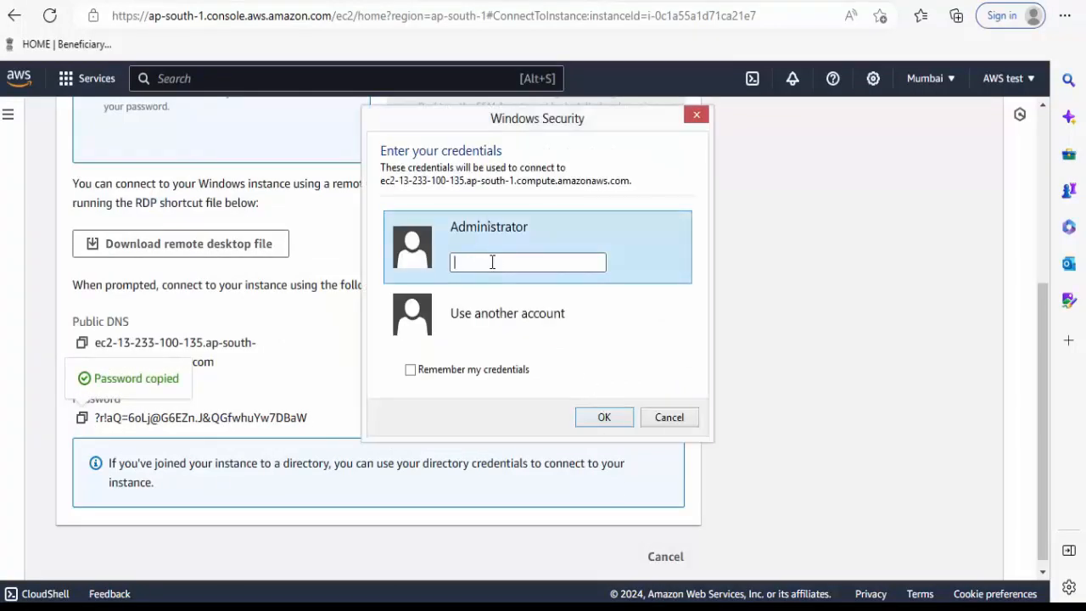
pyautogui.hotkey('ctrl', 'v')
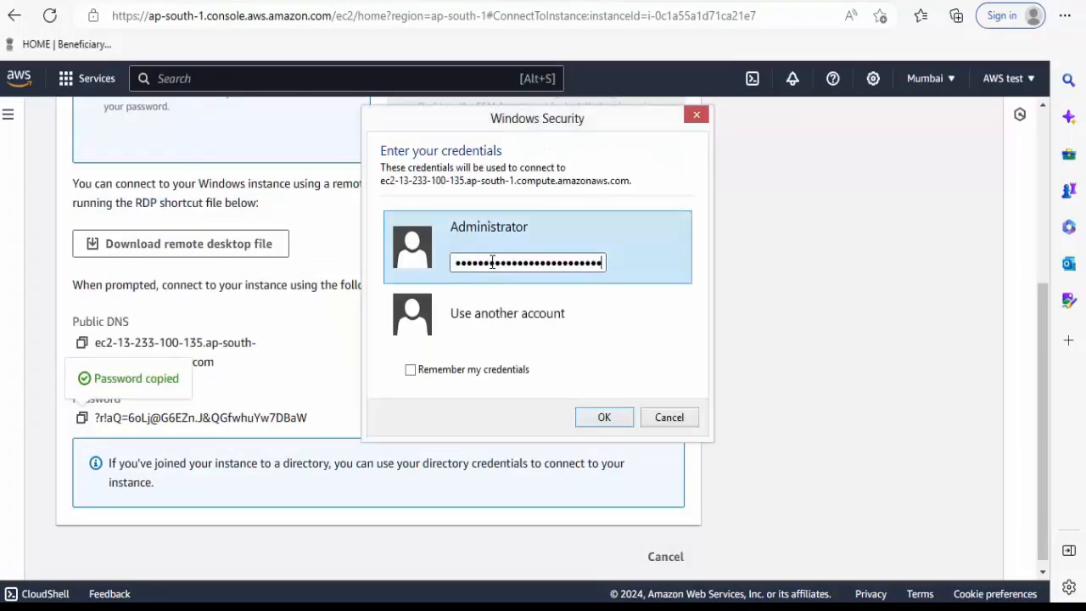
pyautogui.click(602, 417)
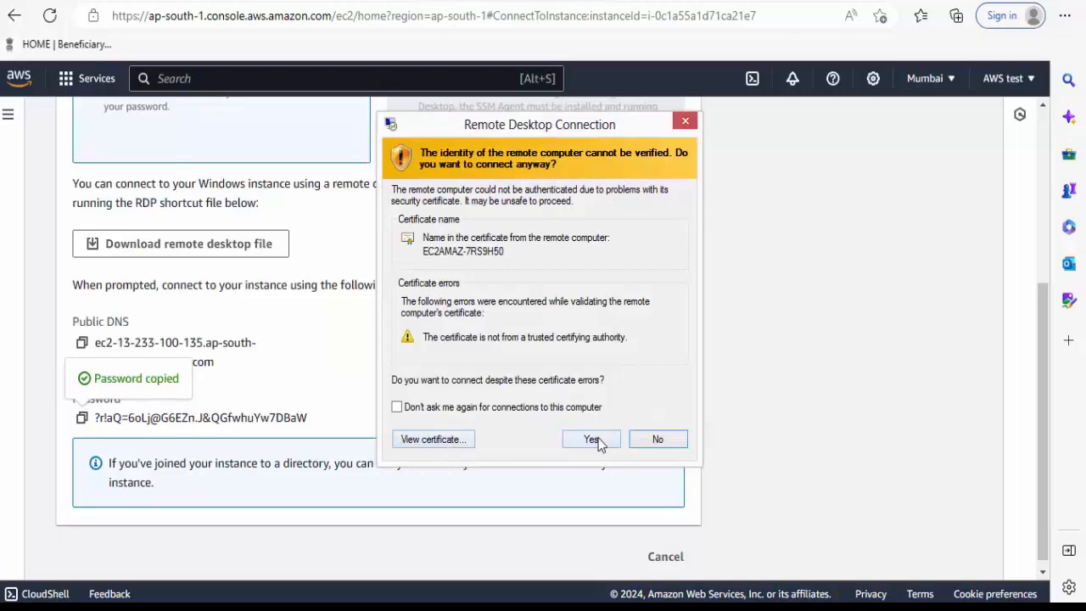
pyautogui.click(592, 439)
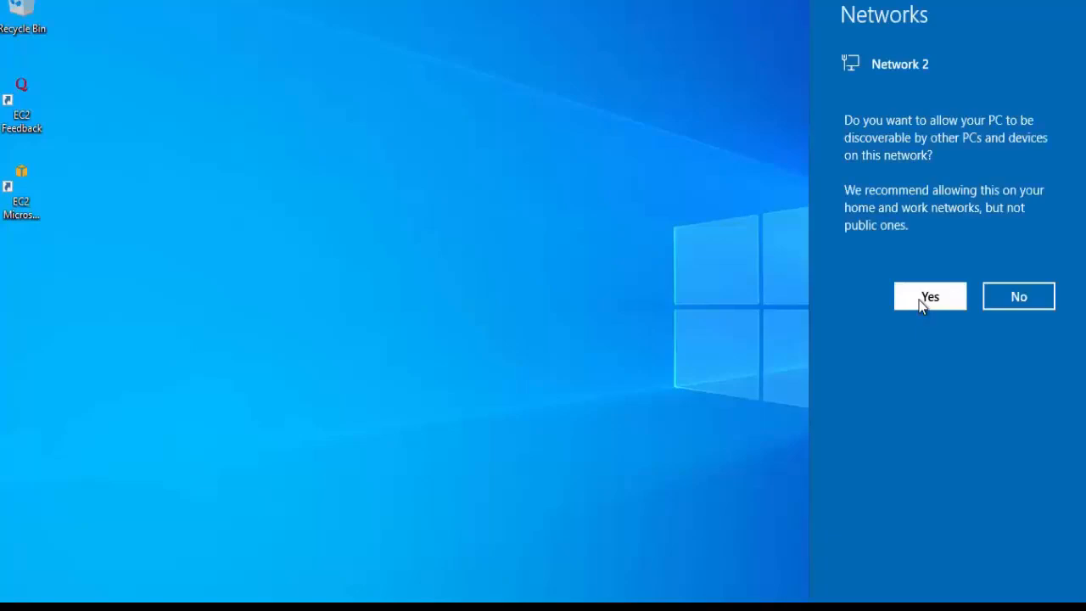
# - Allow the remote server to be discoverable on Network 2, then refresh its desktop and examine the instance information shown there
pyautogui.click(928, 298)
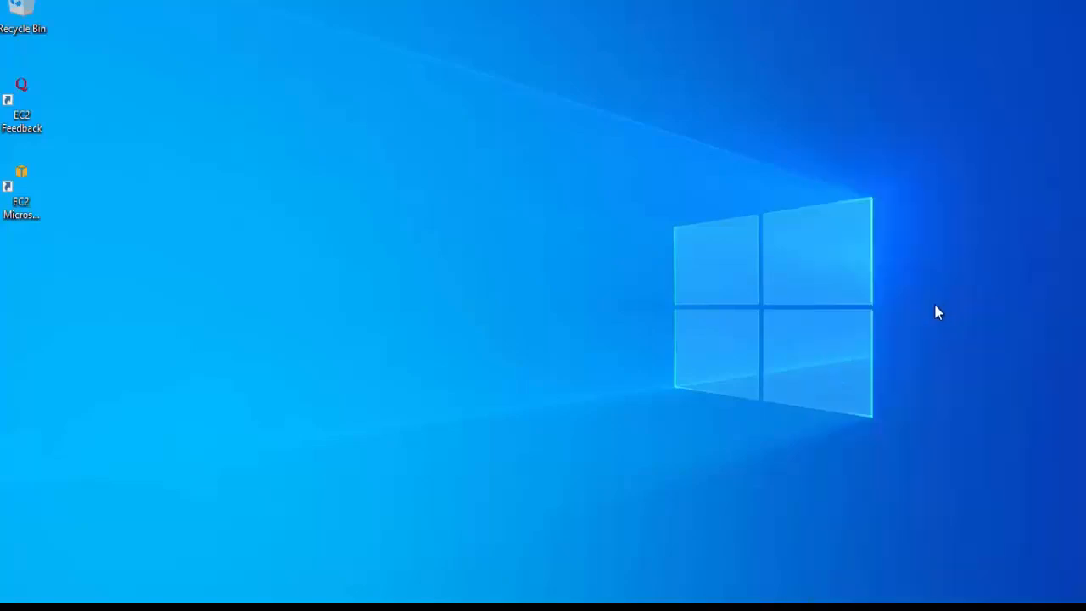
pyautogui.rightClick(781, 207)
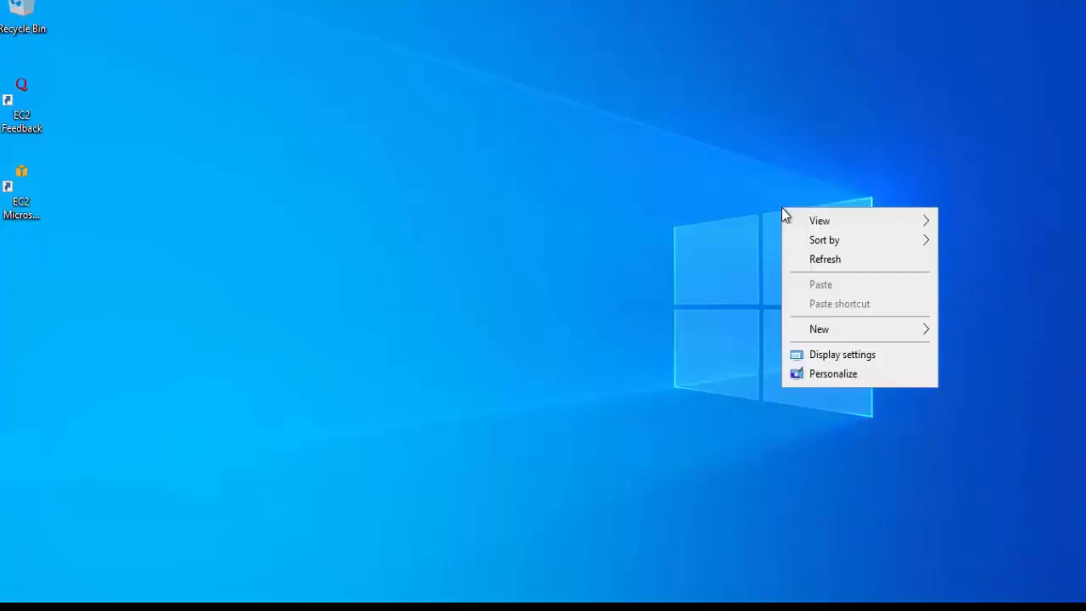
pyautogui.click(797, 259)
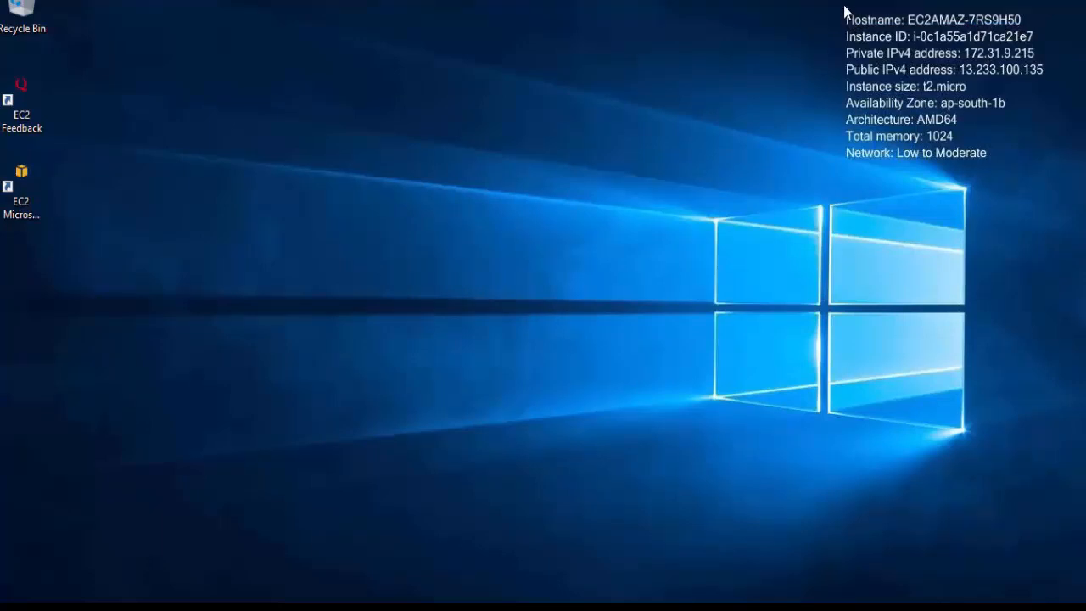
pyautogui.moveTo(843, 4); pyautogui.dragTo(1069, 226)
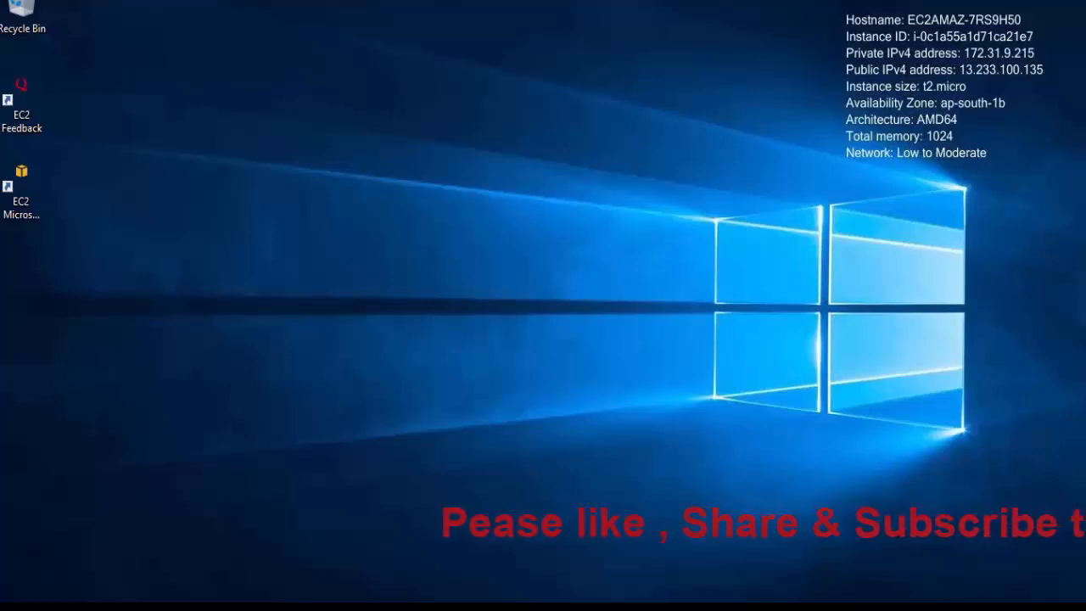
# - Disconnect the remote desktop session and return to the EC2 instances list in the AWS console
pyautogui.click(737, 2)
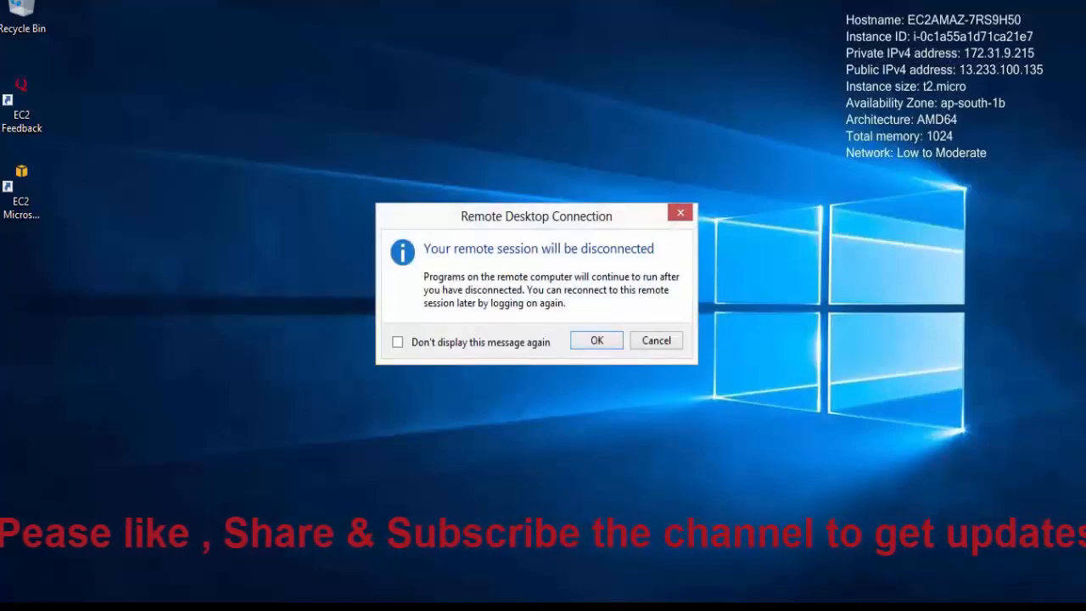
pyautogui.click(575, 340)
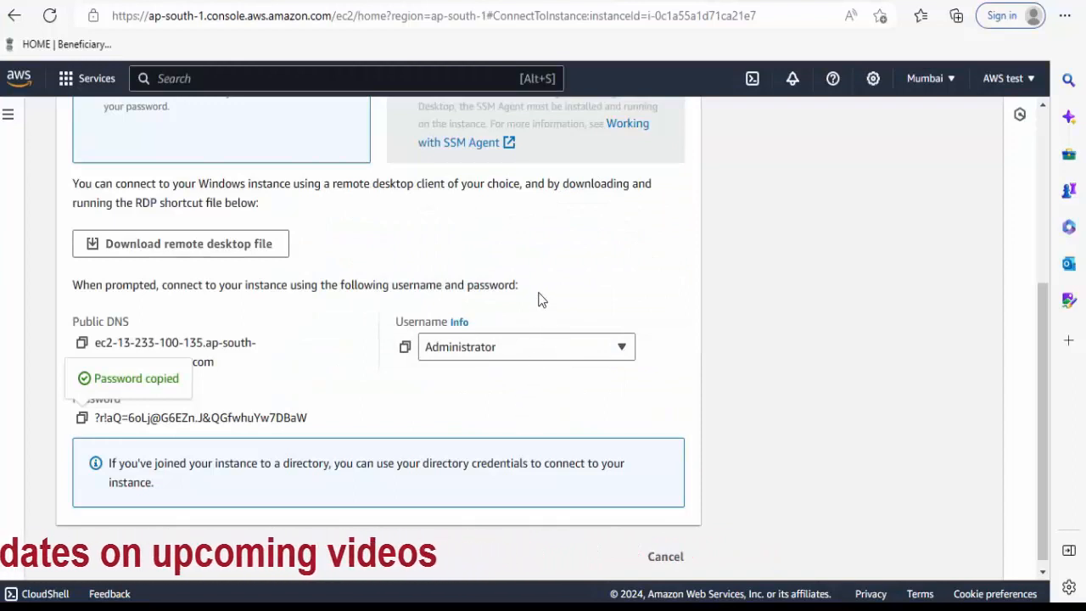
pyautogui.scroll(4, 541, 298)
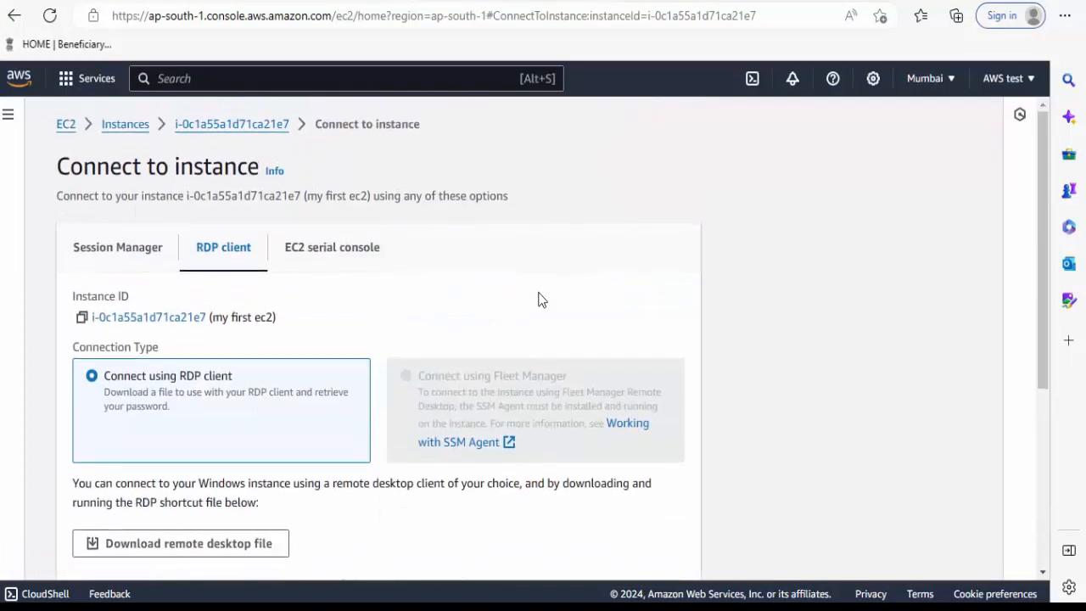
pyautogui.click(123, 134)
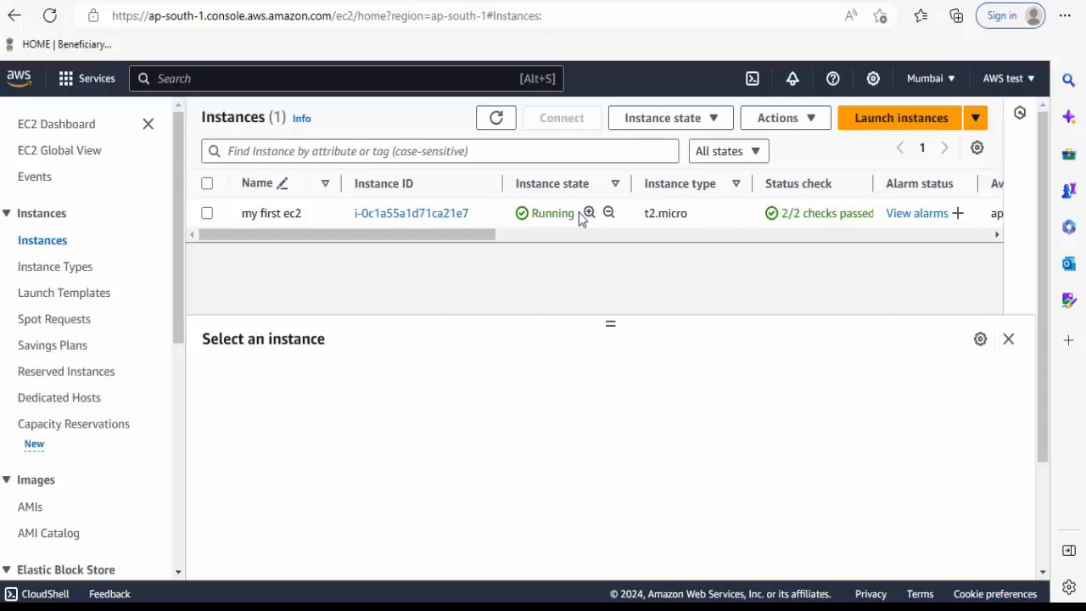
# - Terminate the "my first ec2" instance and confirm the termination
pyautogui.click(207, 214)
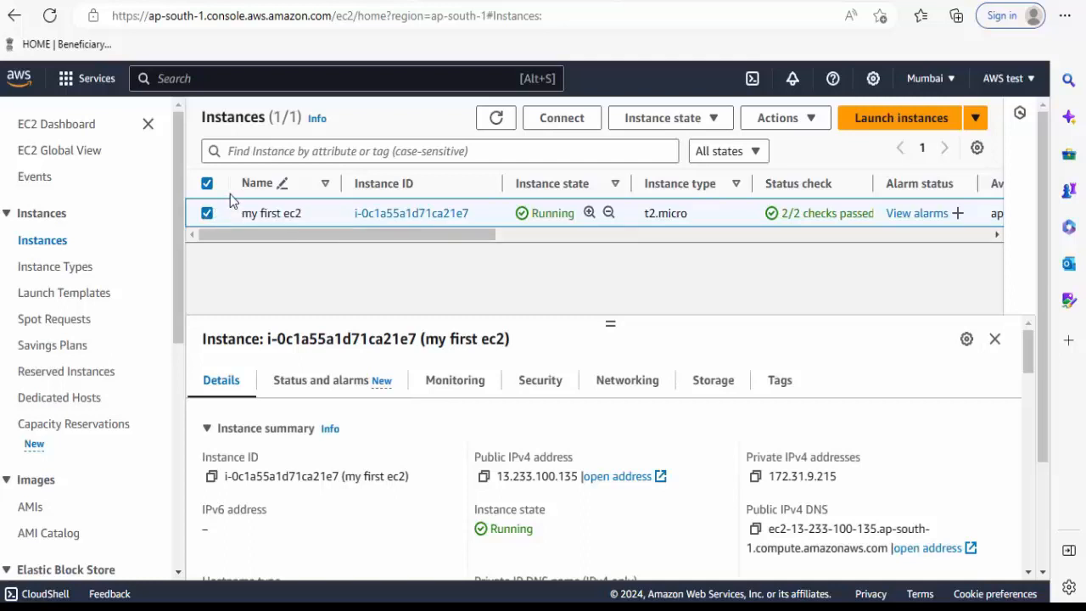
pyautogui.click(703, 121)
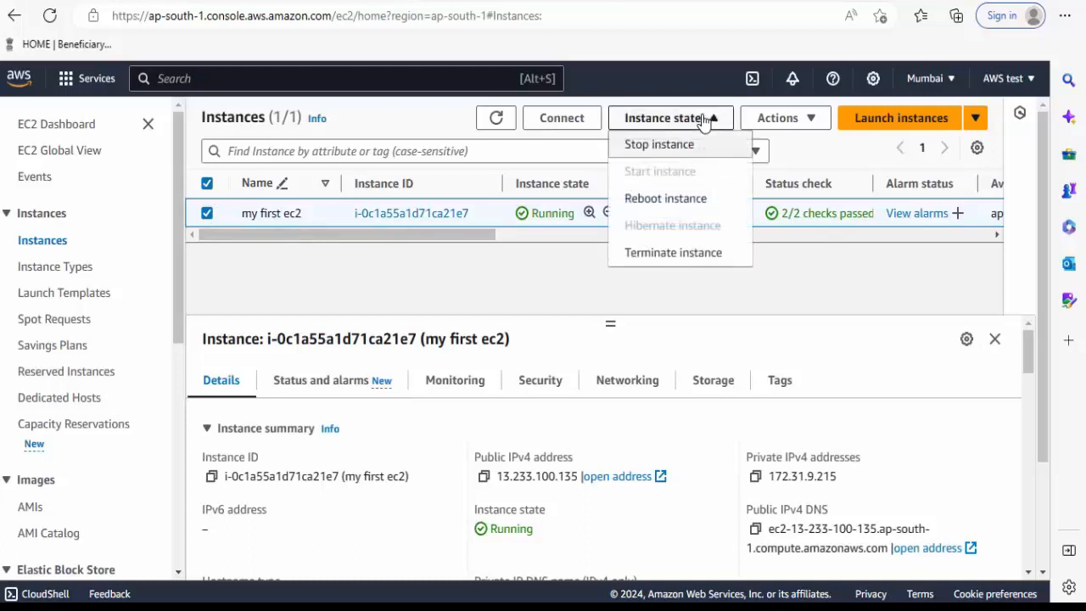
pyautogui.click(696, 256)
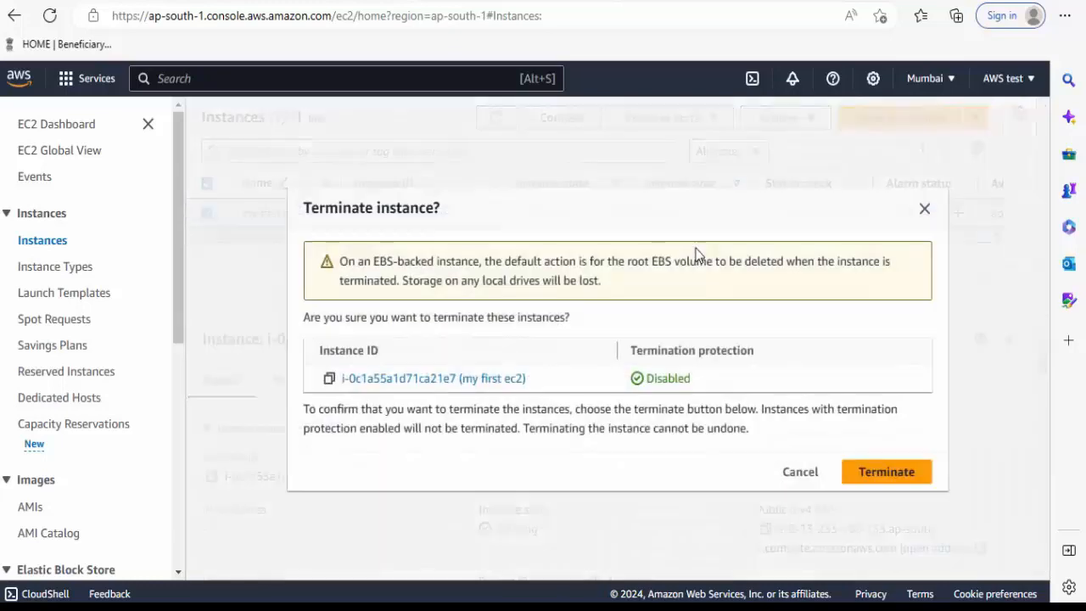
pyautogui.click(874, 477)
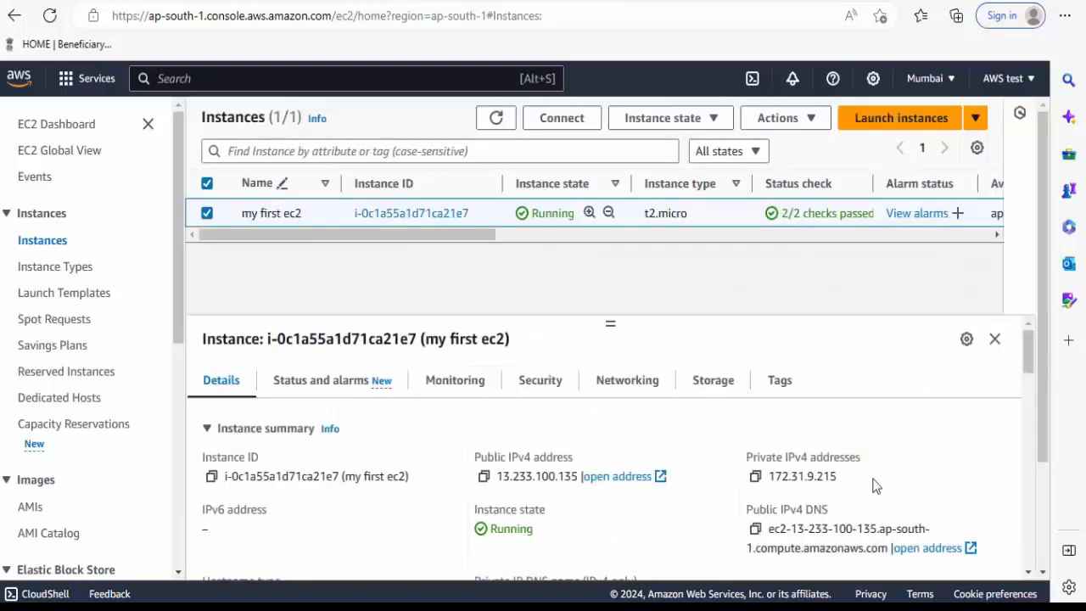